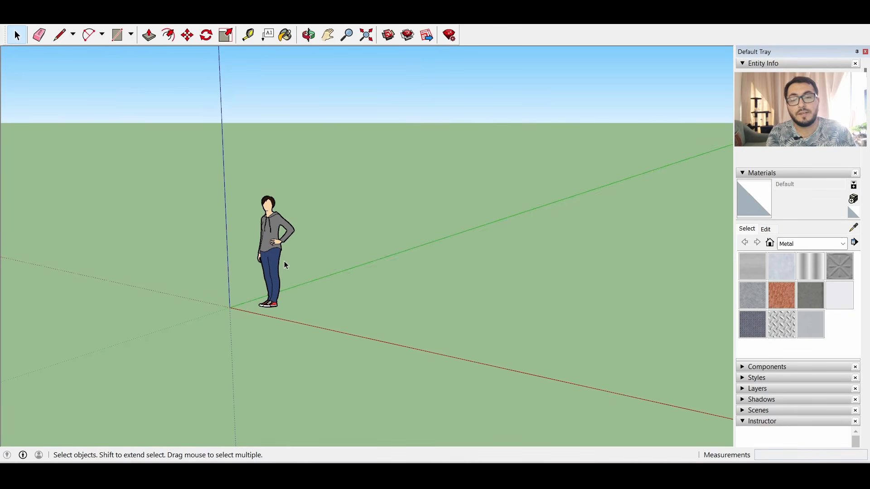
Draw a rectangle on the ground beside the red axis, 2.63 m long and covering an area of 5.29 m²
middle_drag(283, 260, 397, 293)
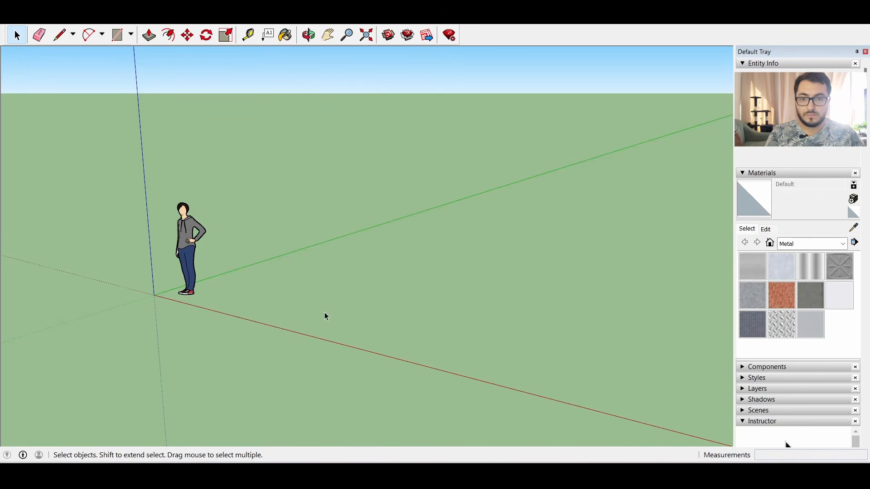
click(116, 36)
middle_drag(317, 254, 277, 311)
click(256, 320)
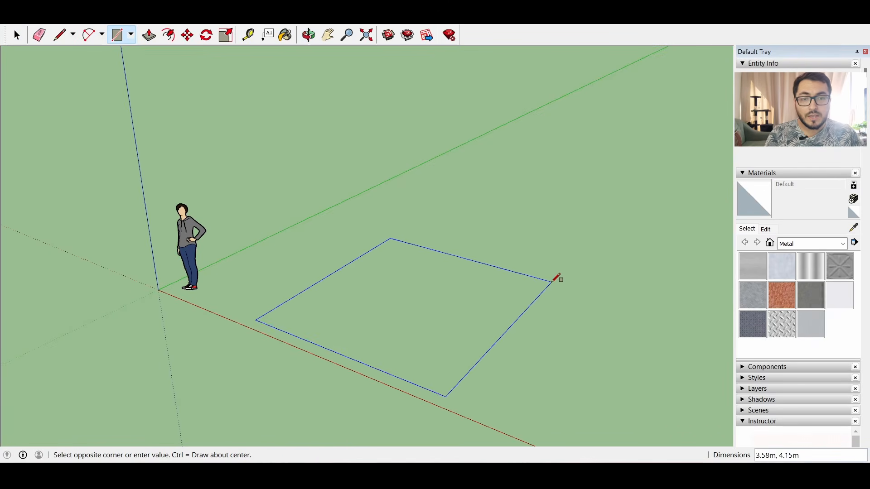
scroll(584, 292, down, 1)
scroll(607, 311, down, 1)
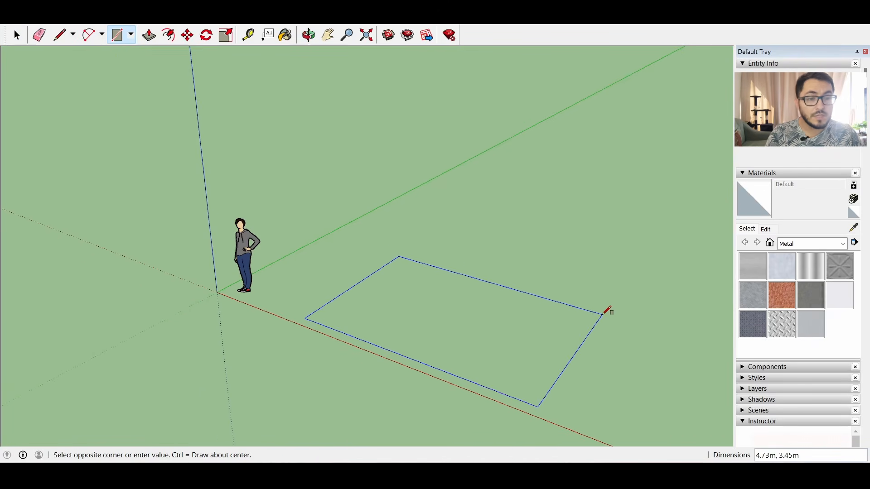
text(2.63,2.1)
key(Return)
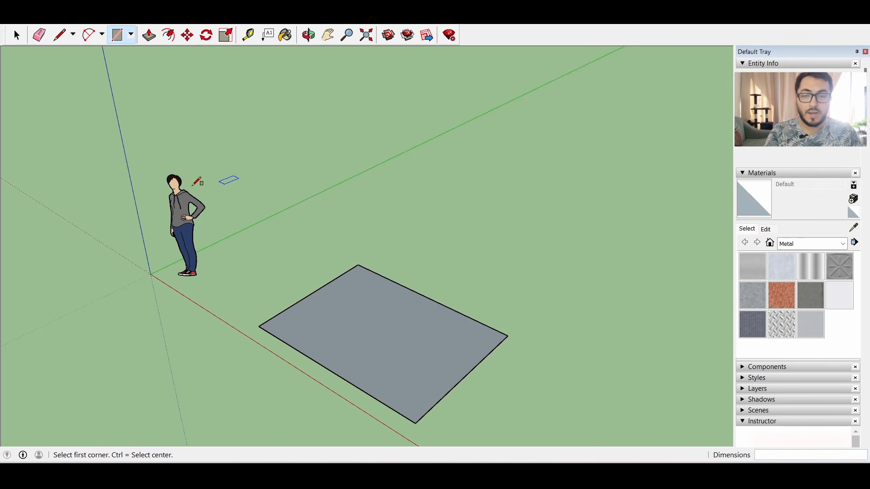
scroll(473, 349, up, 1)
key(space)
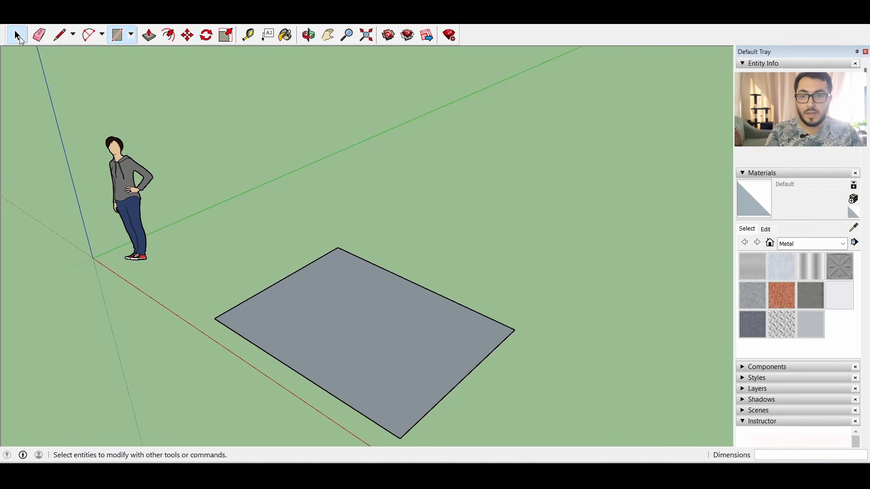
Mark guide points on the short edge farthest from the origin, 0.55 m from its outer corner and 0.8 m beyond that
scroll(487, 307, down, 2)
middle_drag(465, 347, 444, 365)
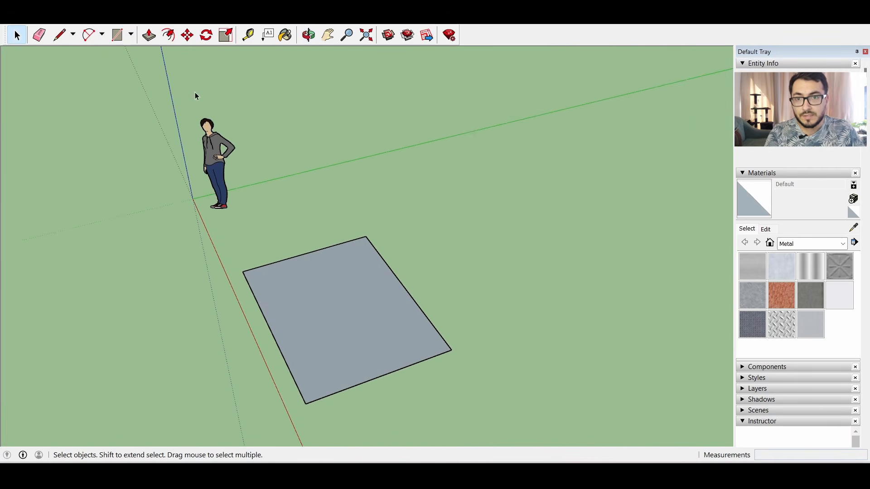
click(248, 35)
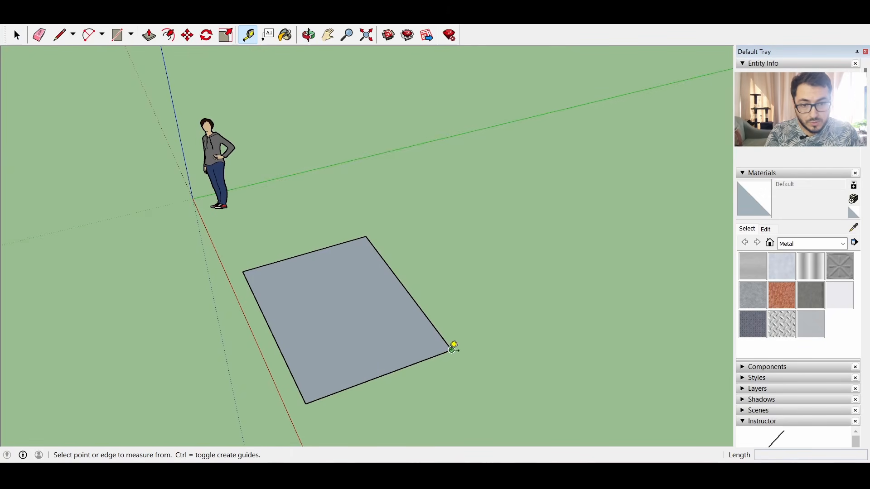
click(452, 350)
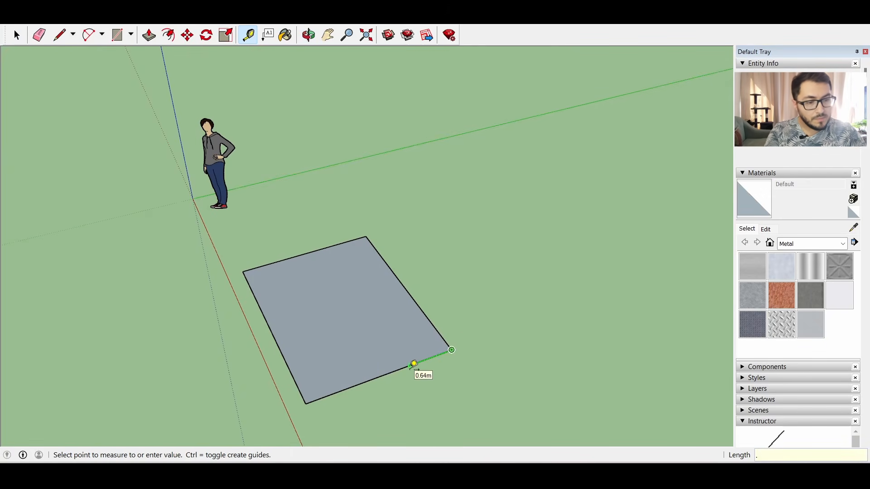
text(.55)
key(Return)
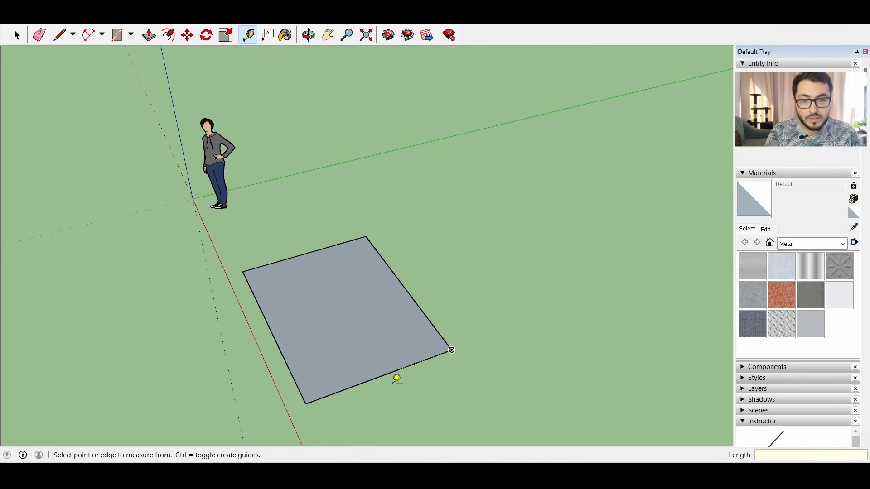
scroll(403, 369, up, 2)
click(427, 352)
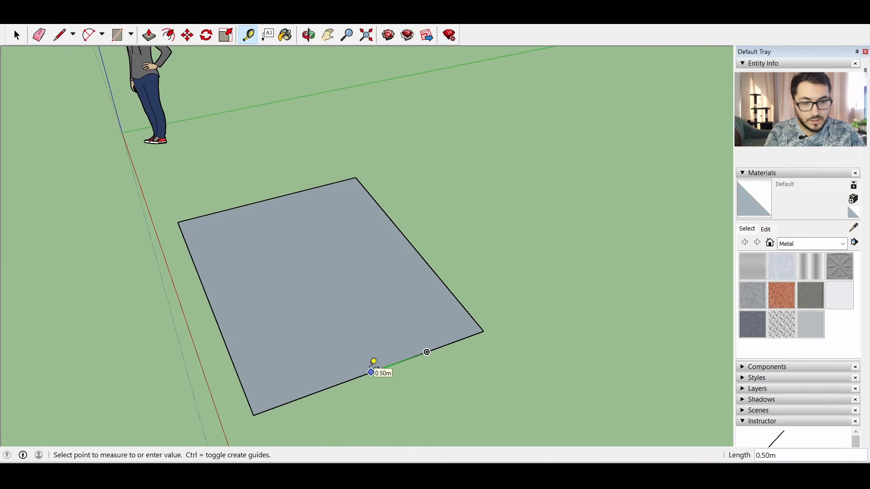
text(.8)
key(Return)
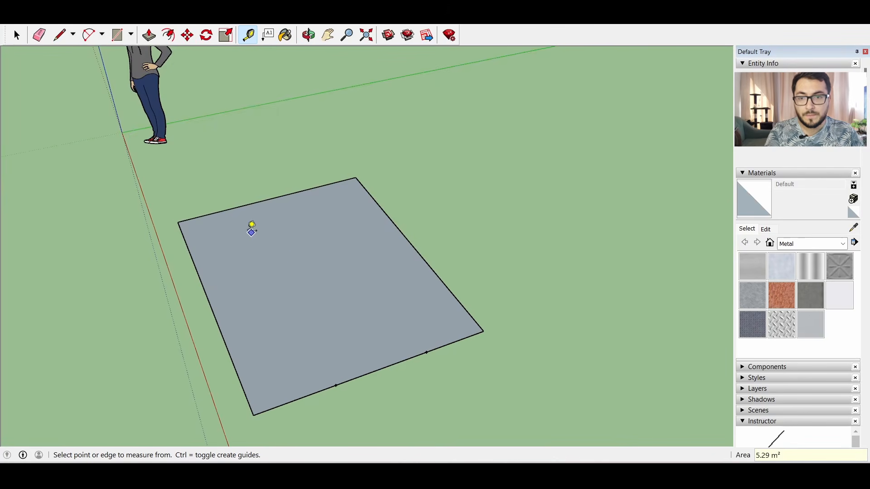
Place guide points 0.65 m along the long edge nearest the red axis and just past the middle of the short edge nearest the origin
click(178, 222)
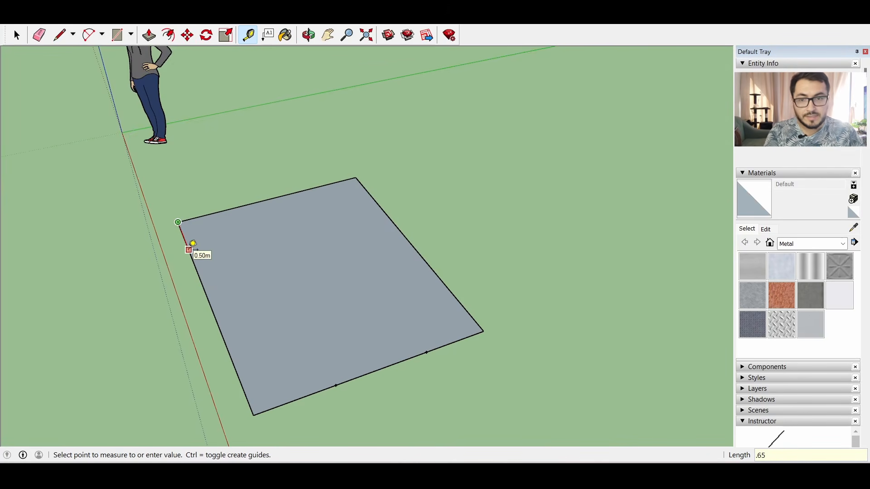
text(.65)
key(Return)
click(357, 178)
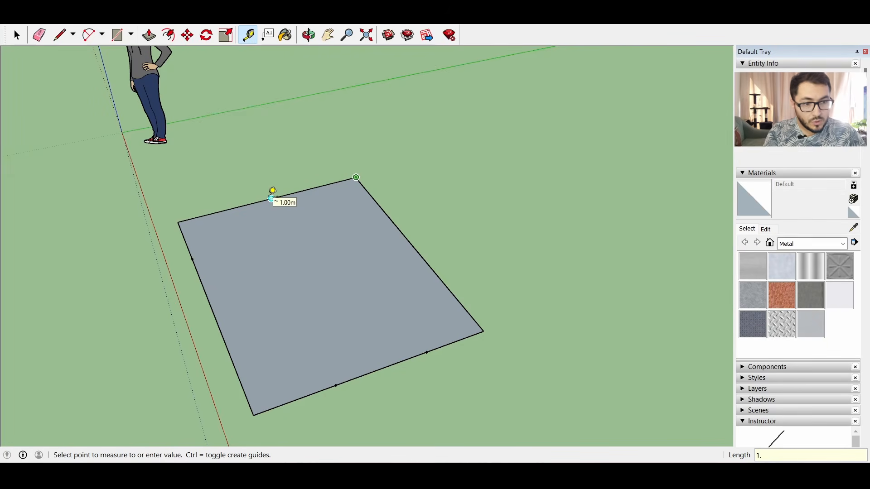
key(Return)
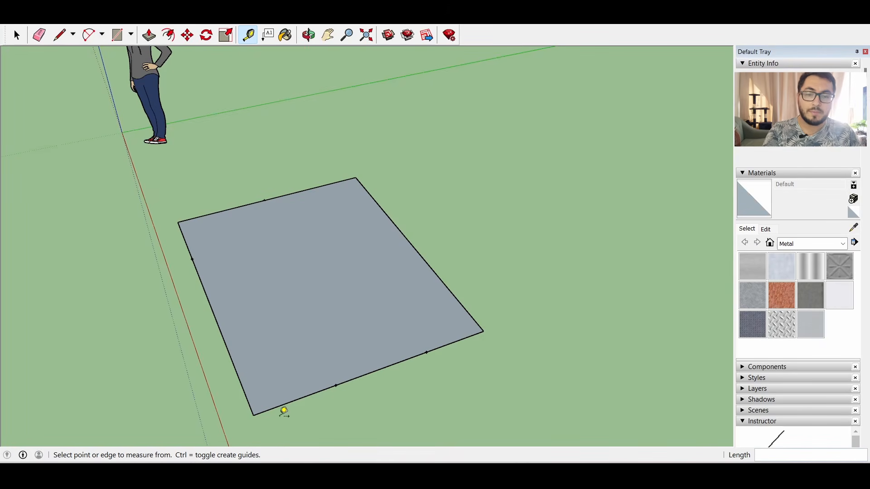
Mark guide points on the long edge away from the red axis, 0.81 m from the corner nearer the origin and 0.8 m beyond that
click(356, 177)
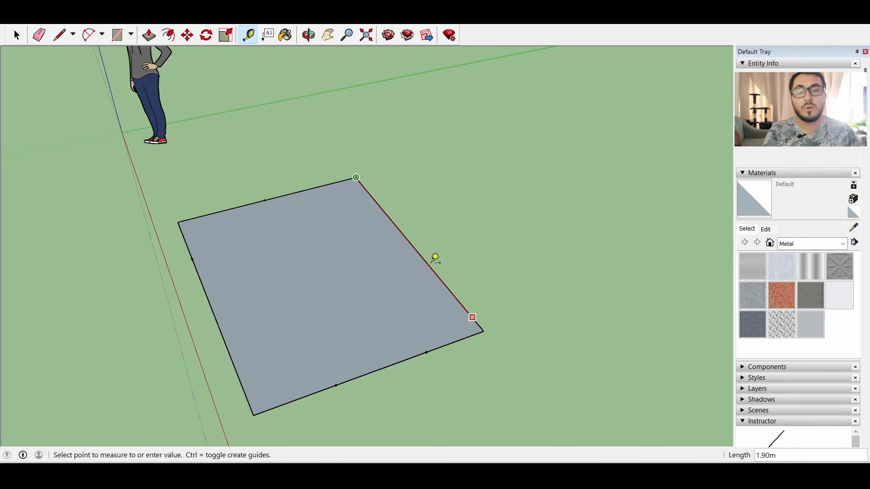
key(Escape)
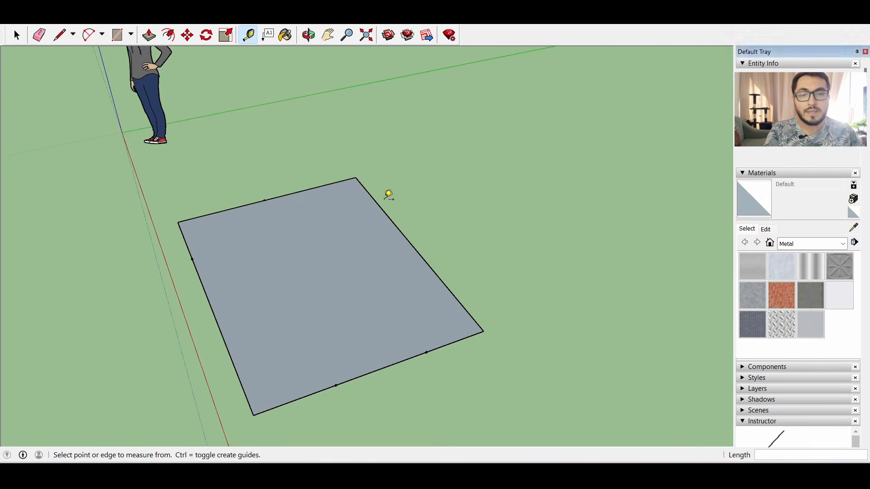
click(356, 177)
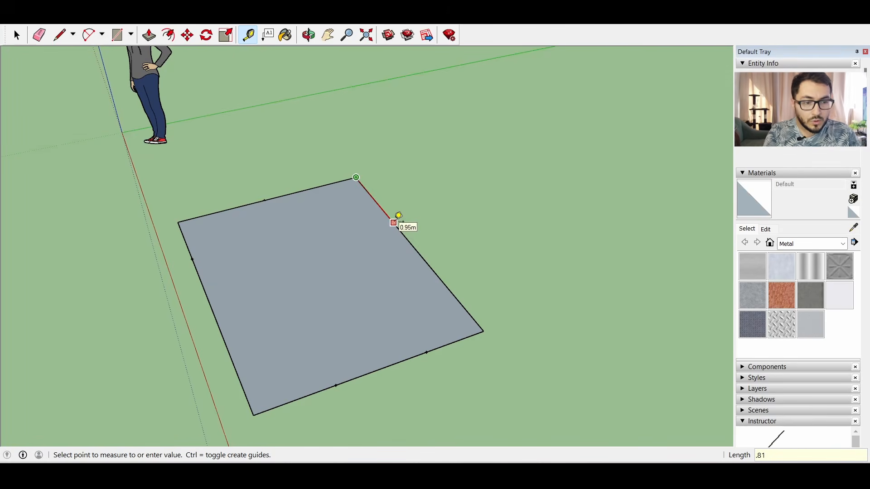
key(Return)
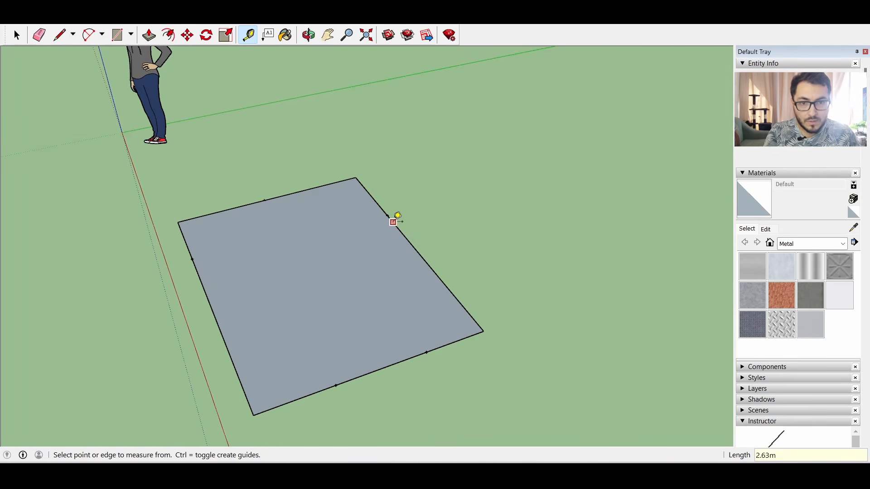
click(388, 215)
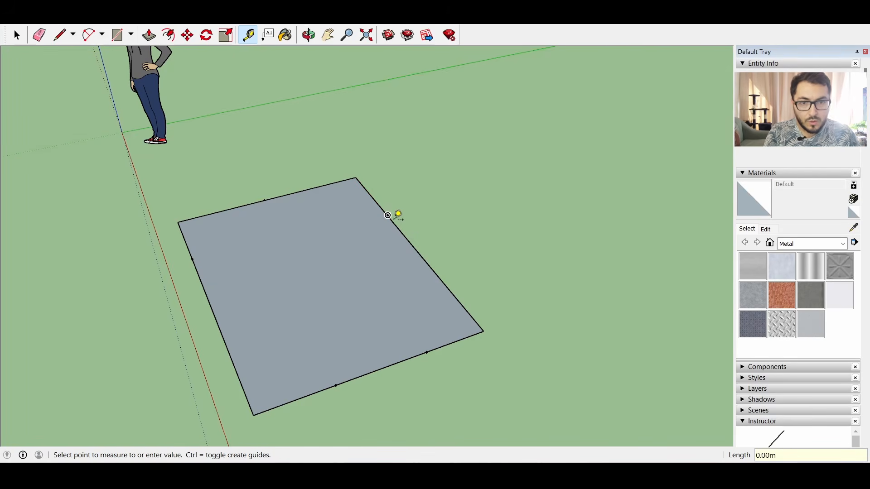
text(.8)
key(Return)
Add a guide point 0.6 m further along the same long edge and another close to the edge's end corner
click(425, 260)
text(.)
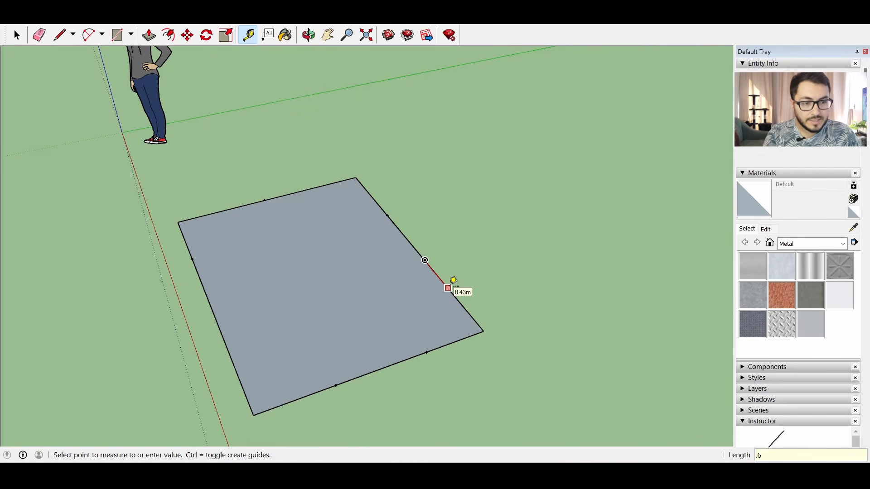
text(6)
key(Return)
middle_drag(462, 294, 458, 258)
click(454, 256)
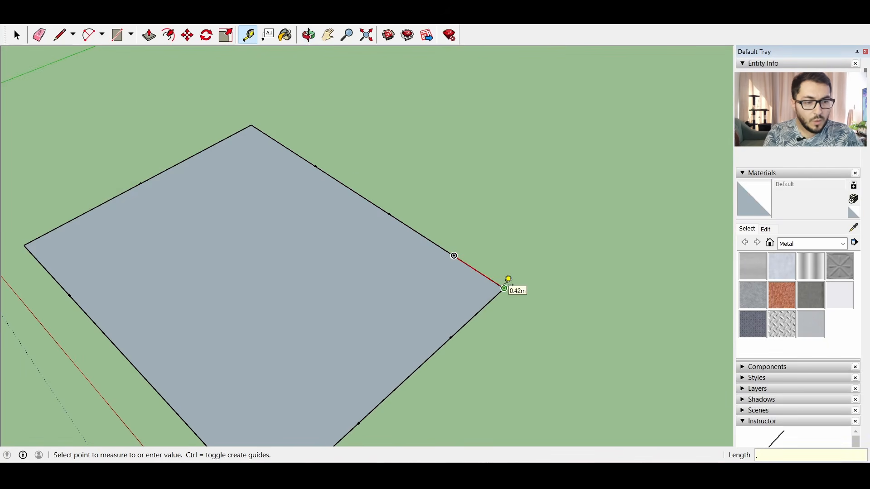
key(Return)
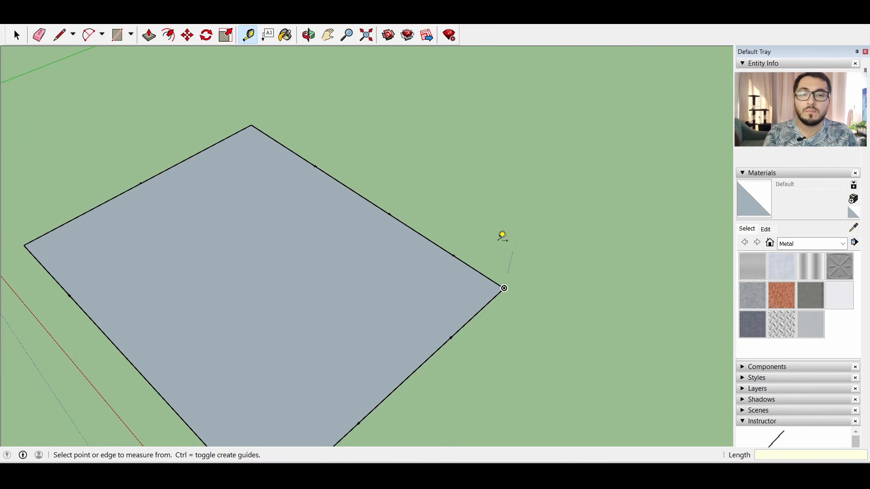
Mark guide points on the short edge nearest the origin, 0.81 m from its outer corner and 0.55 m beyond that
middle_drag(498, 293, 330, 80)
click(293, 86)
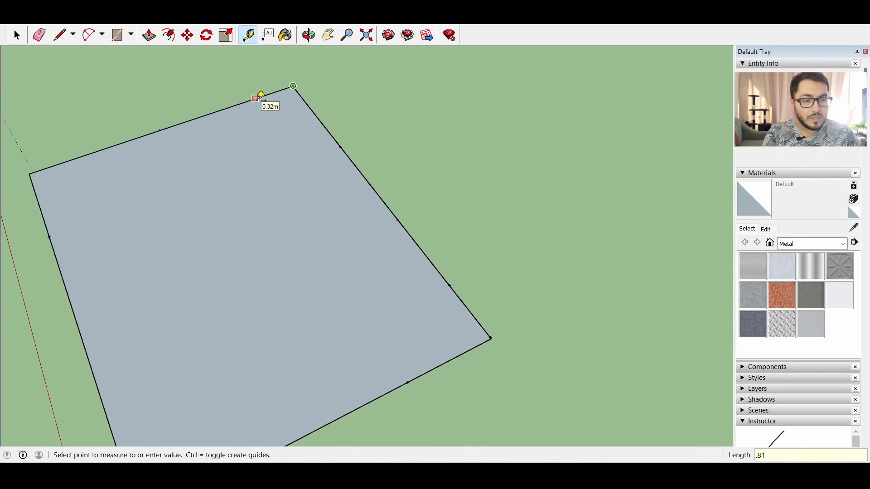
key(Return)
click(194, 118)
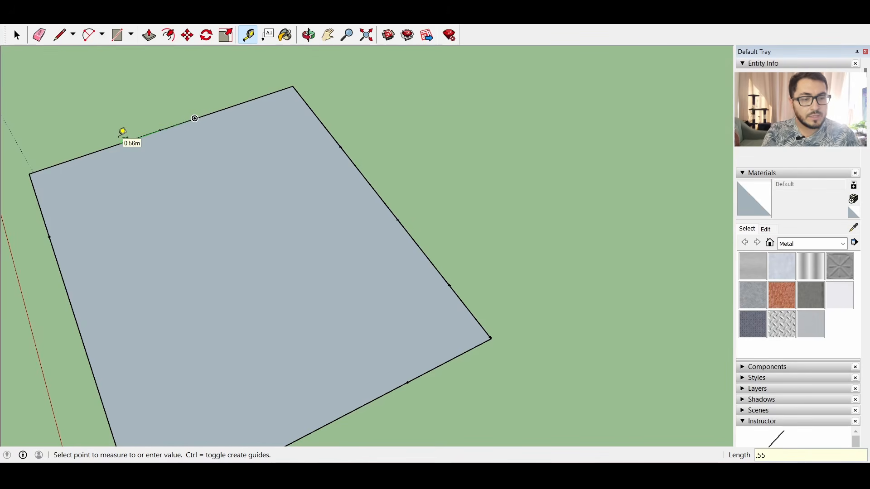
key(Return)
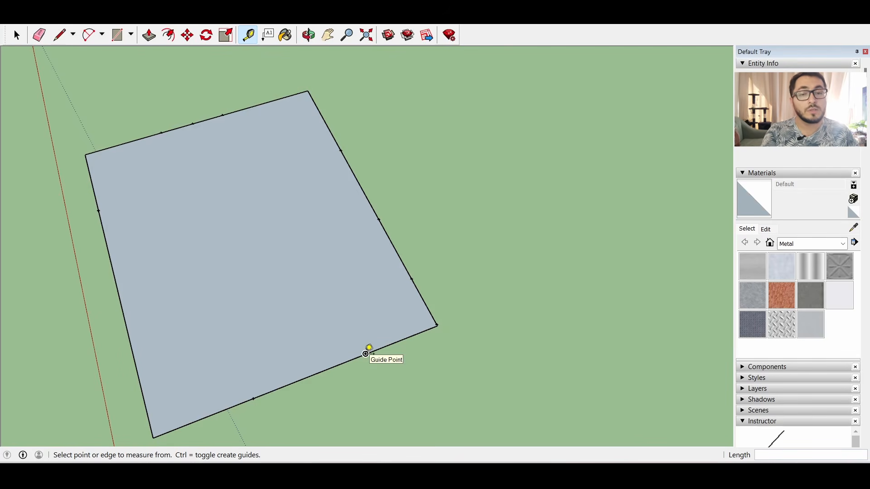
Create two guide lines parallel to the long edge away from the red axis, offset 0.51 m and 0.46 m inward
click(438, 326)
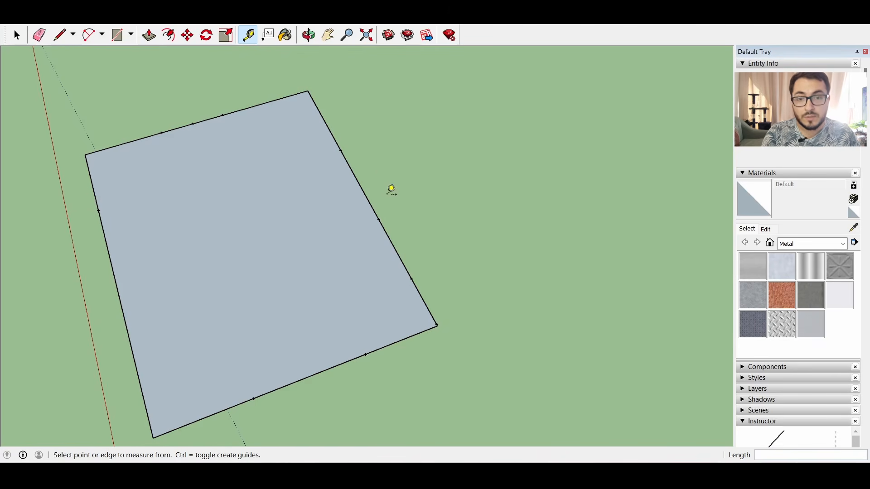
click(370, 203)
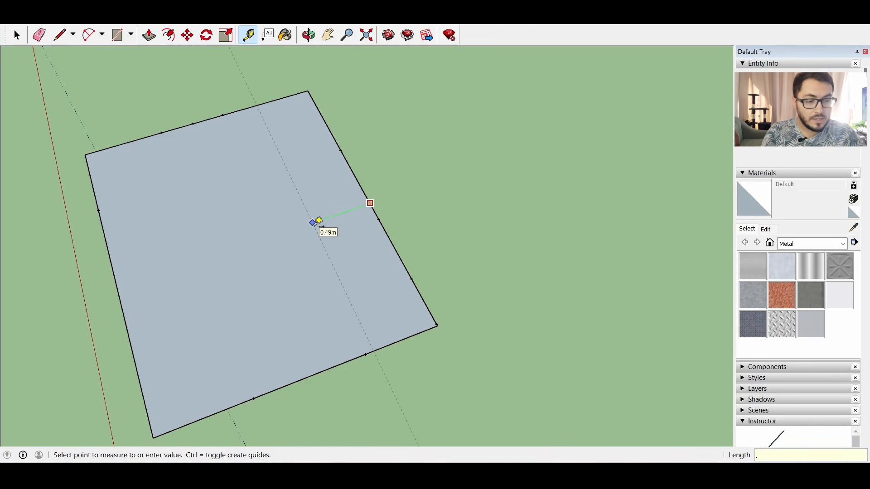
text(.51)
key(Return)
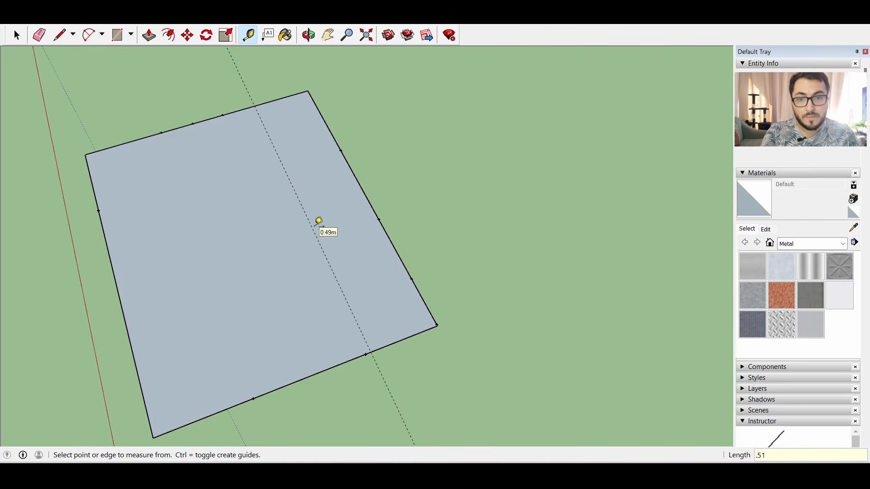
click(366, 191)
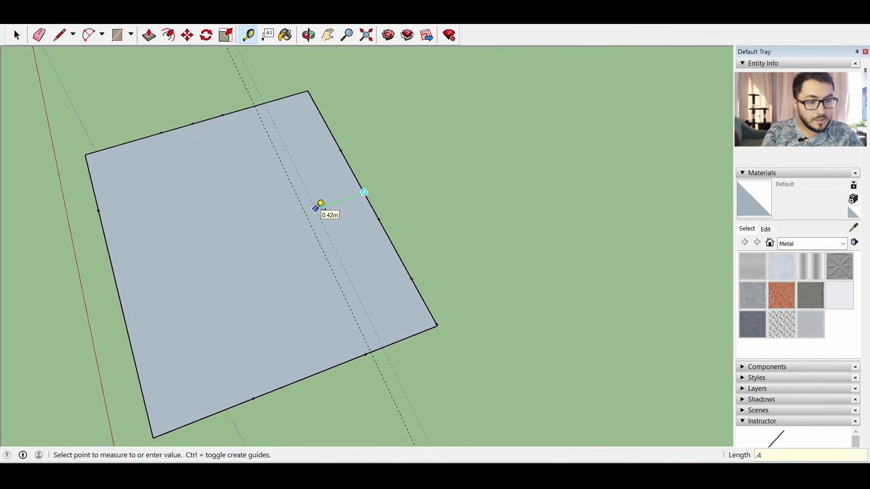
text(.46)
key(Return)
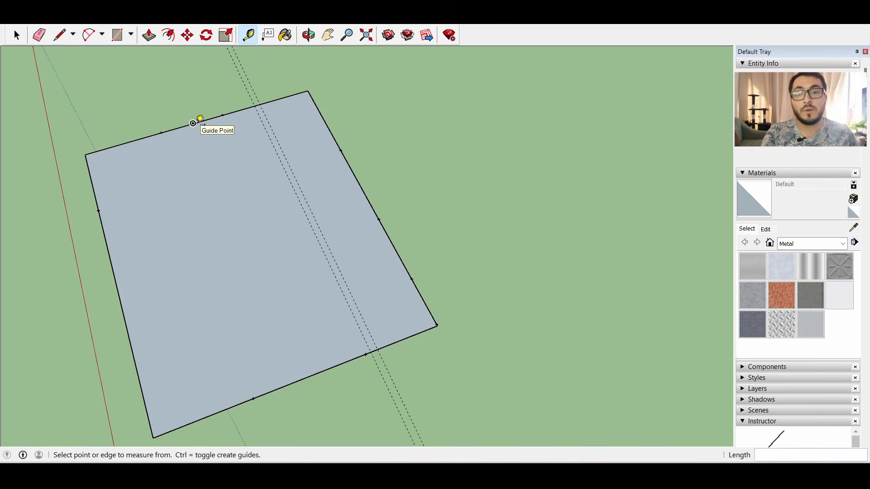
Add guides 0.6 m and 0.55 m inward from the short edge's middle guide point, plus one inward from the adjacent guide point nearer the red axis
click(193, 124)
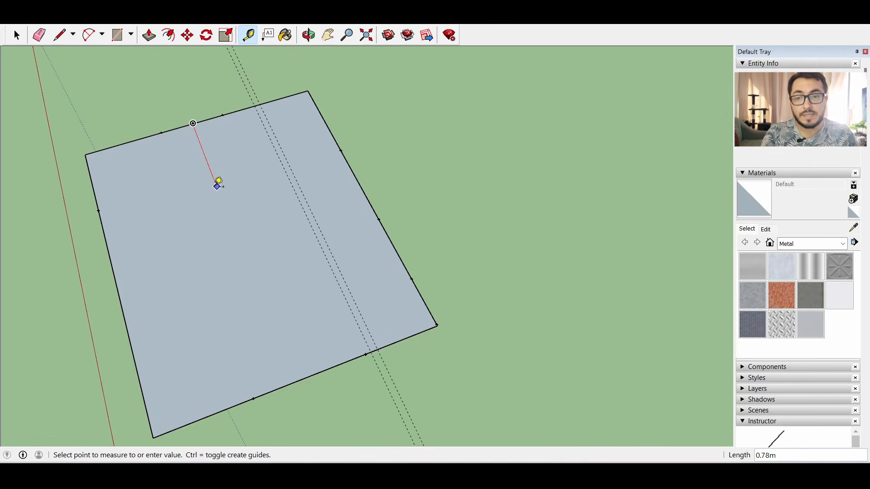
text(.6)
key(Return)
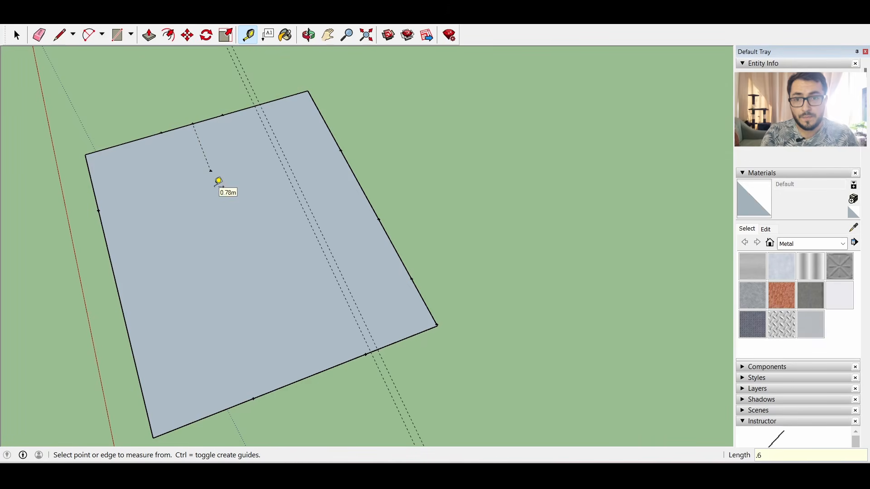
click(193, 123)
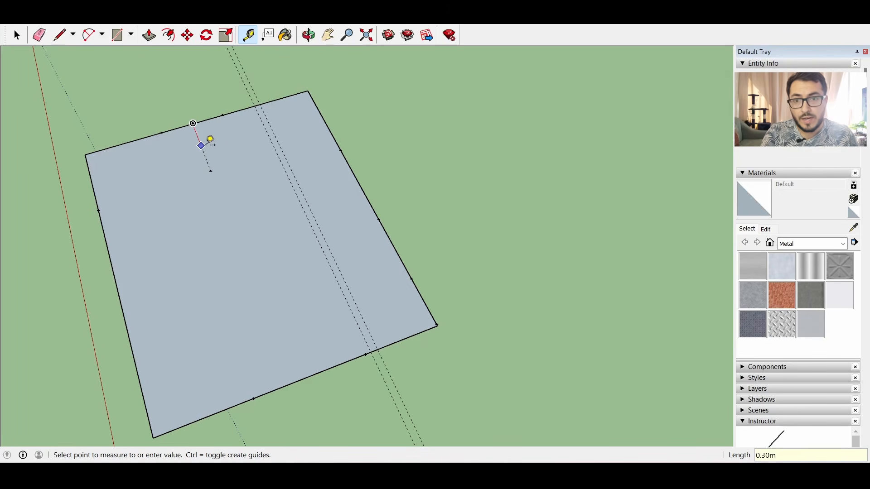
text(.55)
key(Return)
Draw a 2.63 by 0.46 m rectangle between the long edge away from the red axis and its nearer parallel guide line
key(r)
click(308, 90)
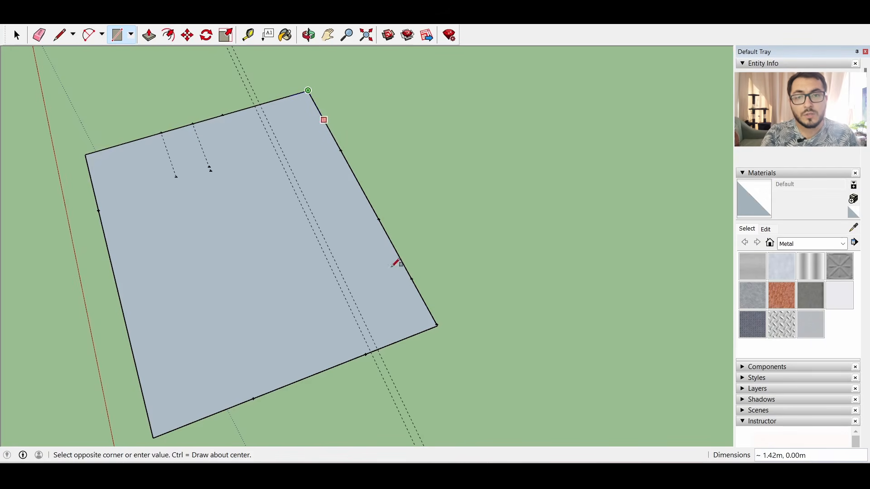
click(377, 351)
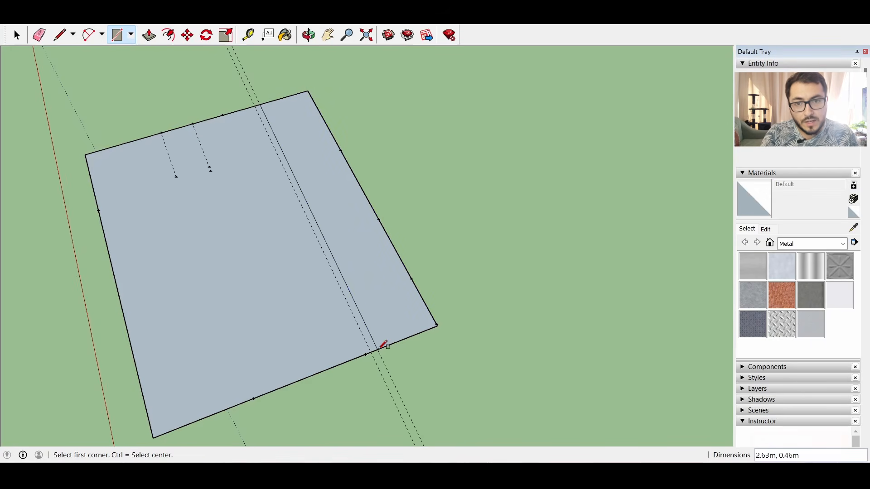
Draw the short leg's rectangle from the strip's corner to the end of the outermost inward guide and delete the leftover floor and edges
click(260, 105)
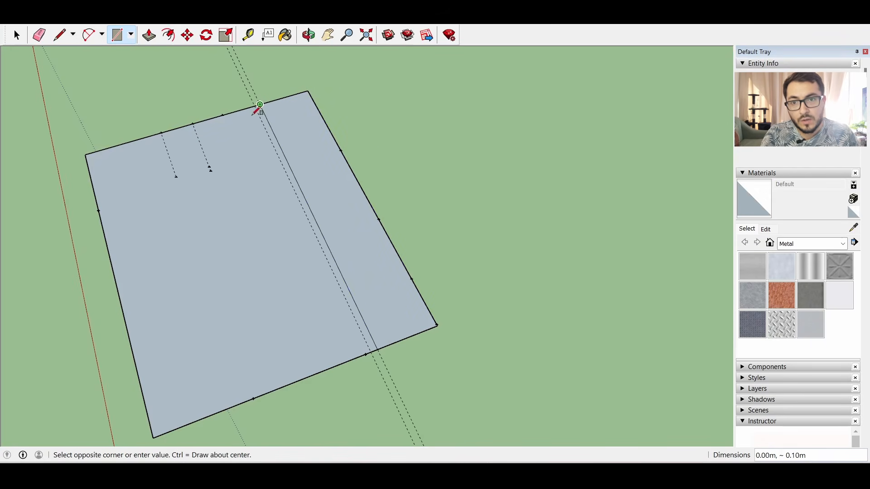
click(176, 177)
key(space)
click(232, 218)
key(Delete)
drag(135, 442, 132, 435)
key(Delete)
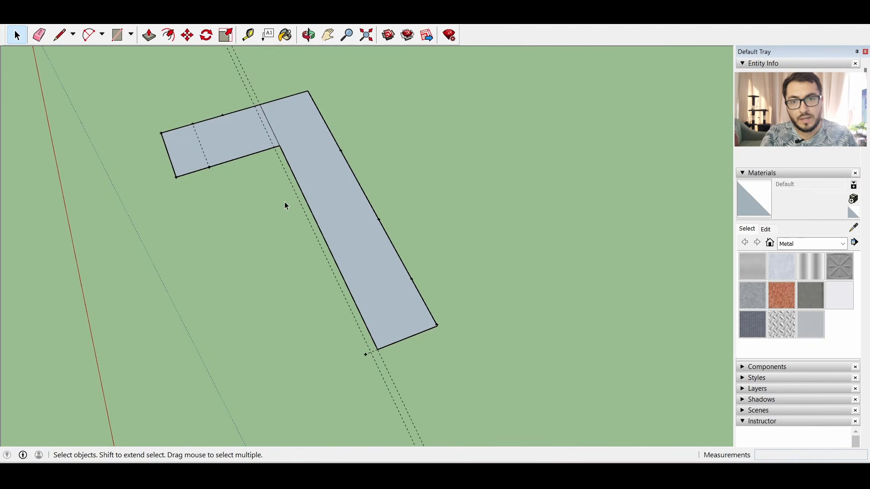
Delete the guides crossing the L-shape and the line dividing its two legs
click(200, 147)
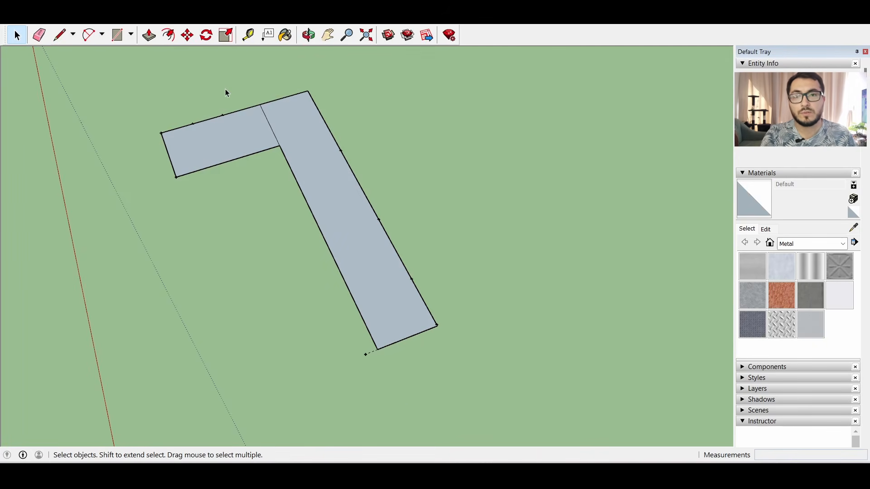
click(271, 130)
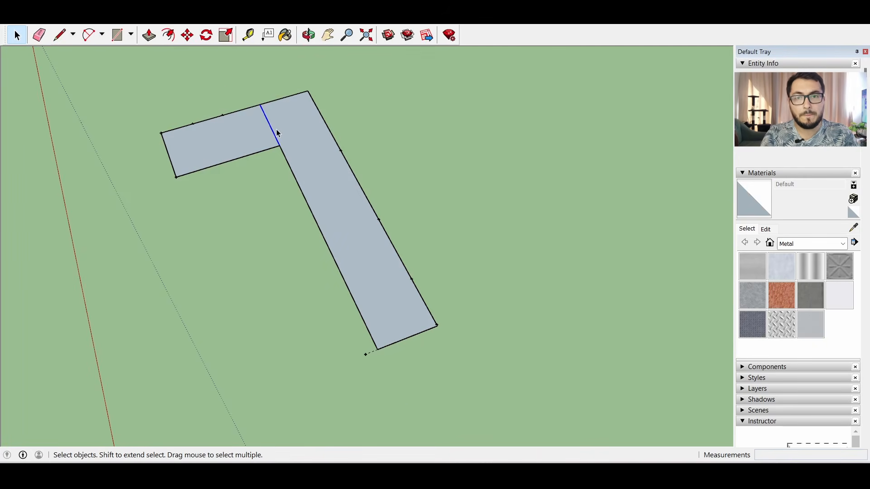
key(Delete)
Extrude the L-shaped face upward 0.1 m
key(p)
click(345, 217)
middle_drag(346, 217, 359, 191)
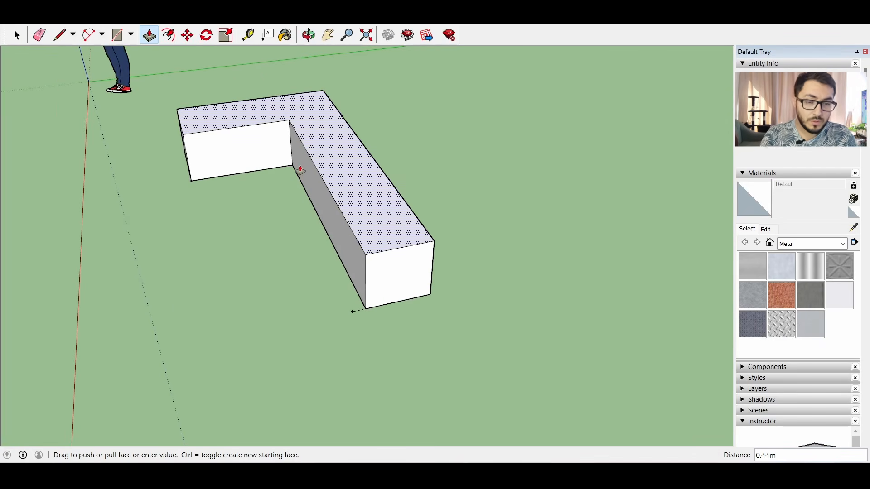
text(.1)
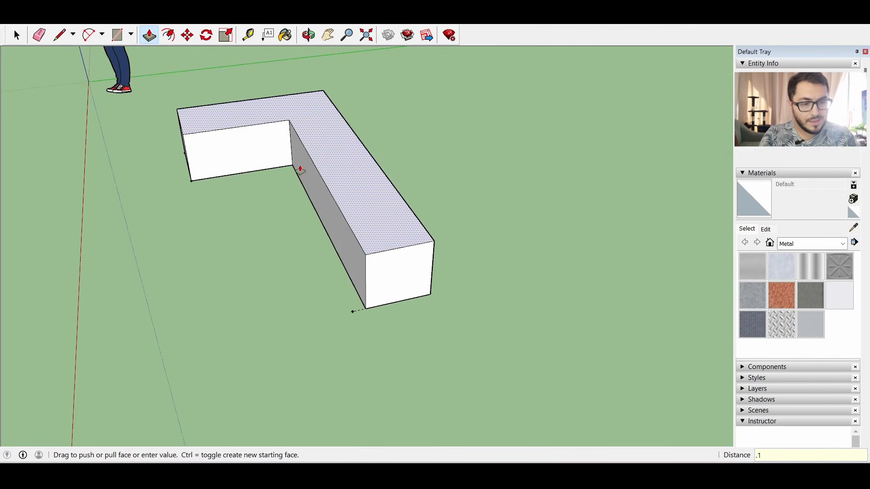
key(Return)
Turn the whole L-shaped base into a component named Zocalo
middle_drag(339, 174, 423, 190)
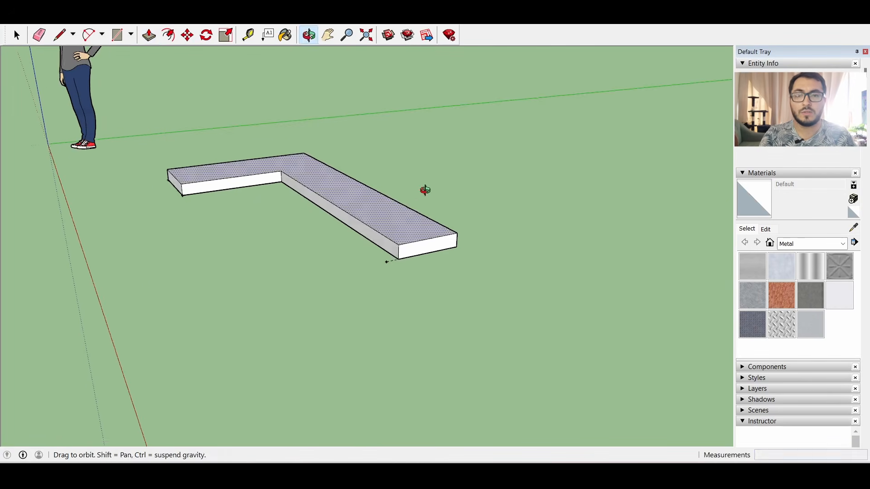
key(space)
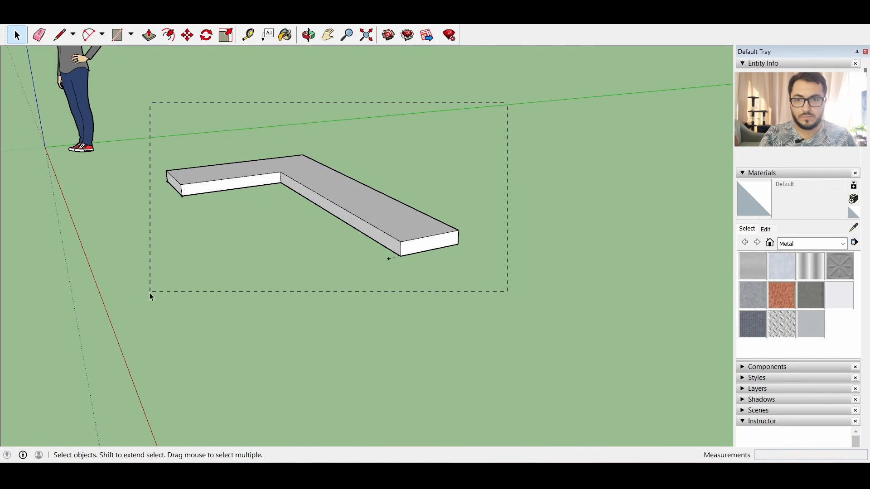
drag(150, 293, 151, 295)
right_click(311, 192)
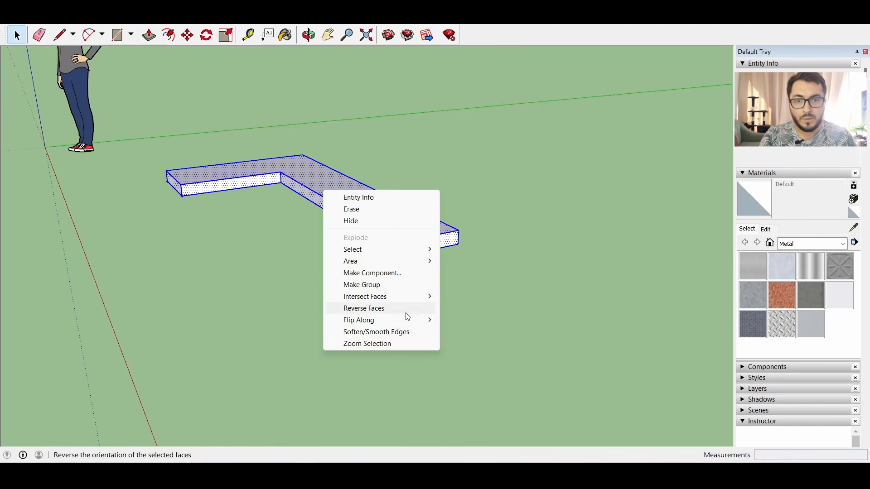
click(390, 273)
text(Zocalo)
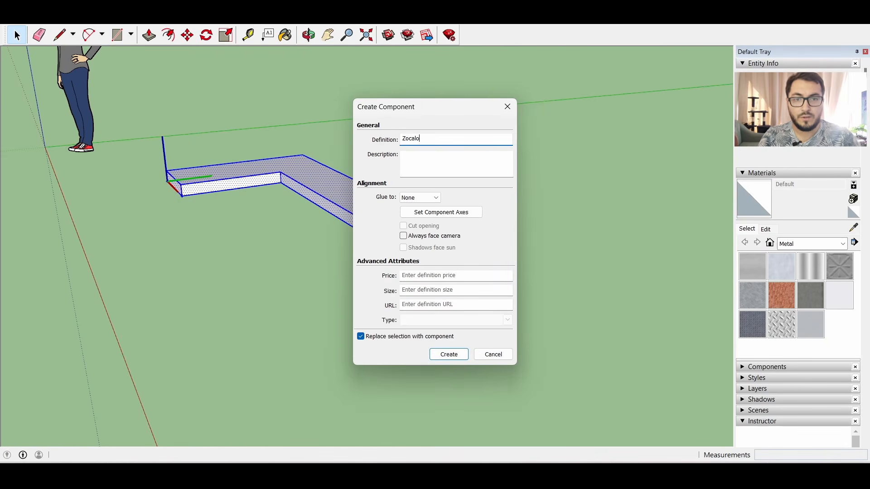
key(Return)
Add successive guides across the long leg, starting from the L's outer corner side, using spacings of 0.8 m and 0.6 m
middle_drag(296, 94, 371, 217)
middle_drag(172, 136, 317, 176)
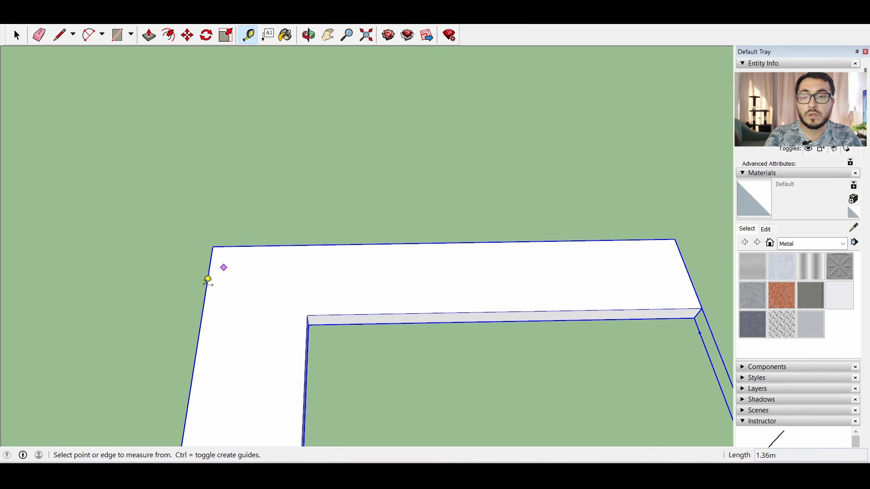
click(208, 284)
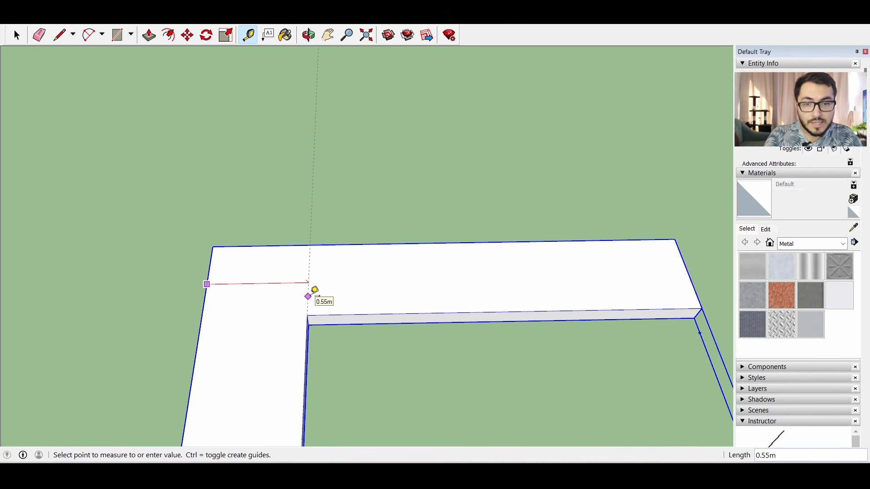
text(.8)
key(Return)
text(.6)
key(Return)
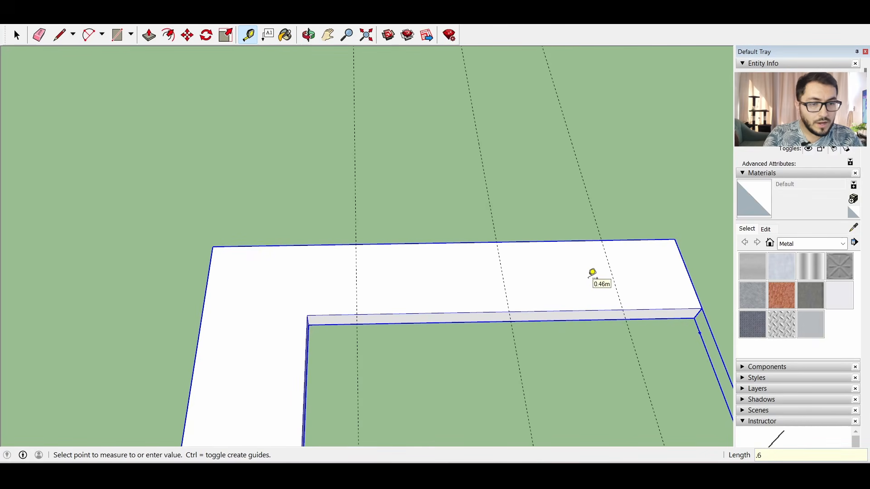
Add a guide 0.41 m beyond the last cross guide, toward the long leg's free end
scroll(291, 286, down, 3)
scroll(490, 280, up, 3)
click(490, 279)
text(.41)
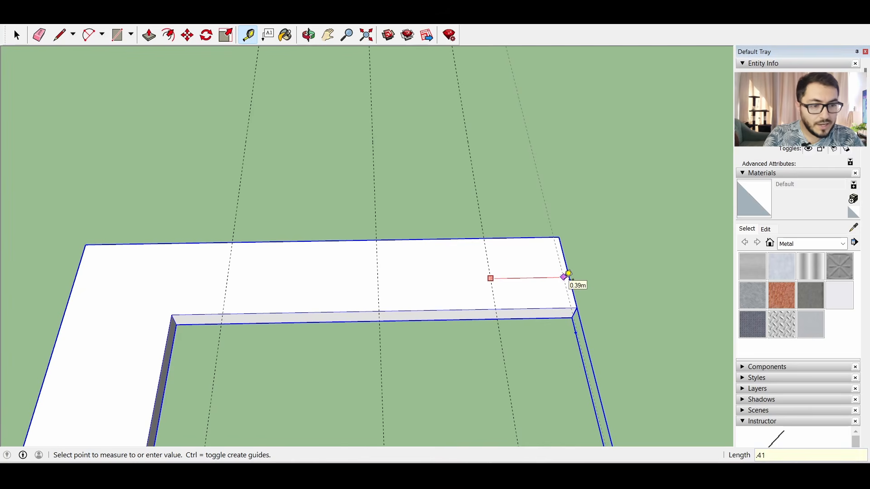
key(Return)
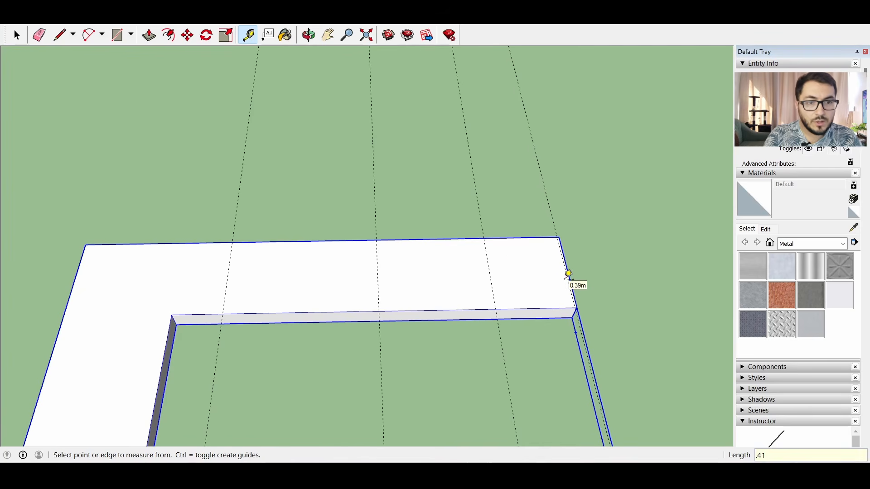
Draw a 0.015 by 0.51 m rectangle on the base, starting where the third cross guide meets the long leg's back edge
click(118, 36)
middle_drag(565, 214, 531, 272)
scroll(577, 261, up, 1)
click(449, 237)
text(.015,.5)
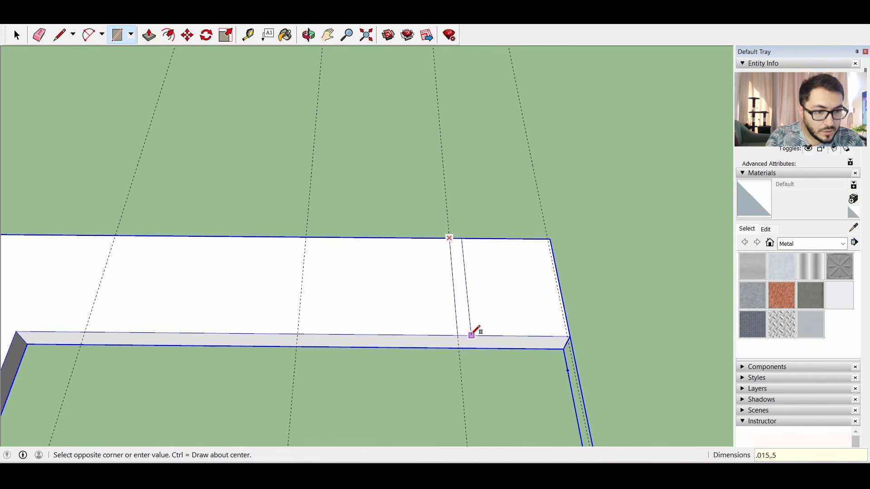
text(1)
key(Return)
Extrude the thin rectangle upward 0.785 m to form an upright panel
middle_drag(476, 331, 471, 215)
key(p)
scroll(437, 345, up, 2)
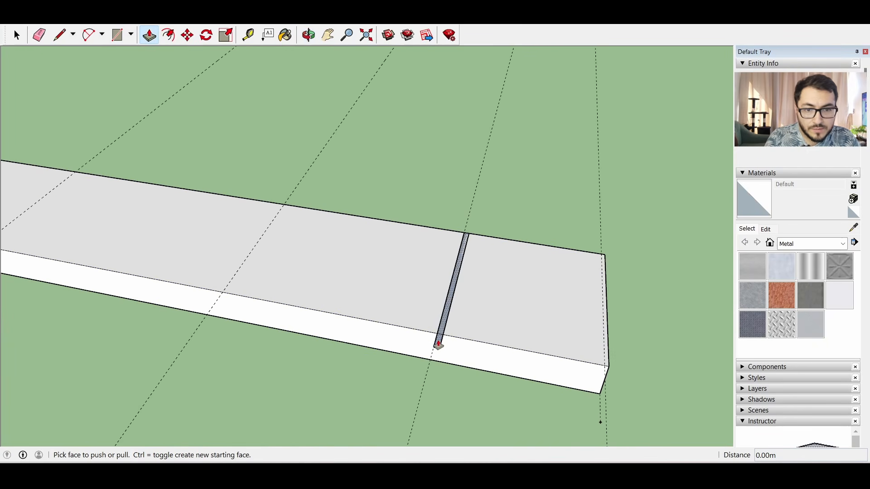
click(438, 345)
scroll(428, 216, down, 1)
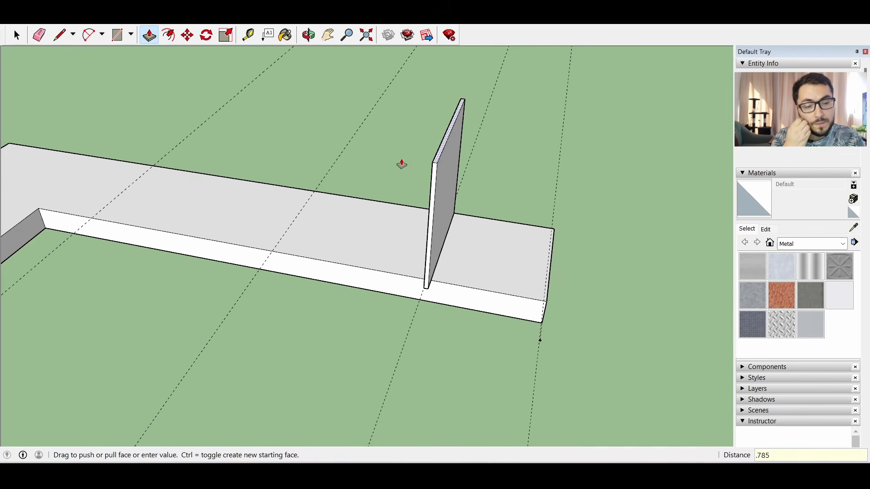
text(.785)
key(Return)
Turn the upright panel into a component with the definition name "later"
middle_drag(400, 163, 487, 192)
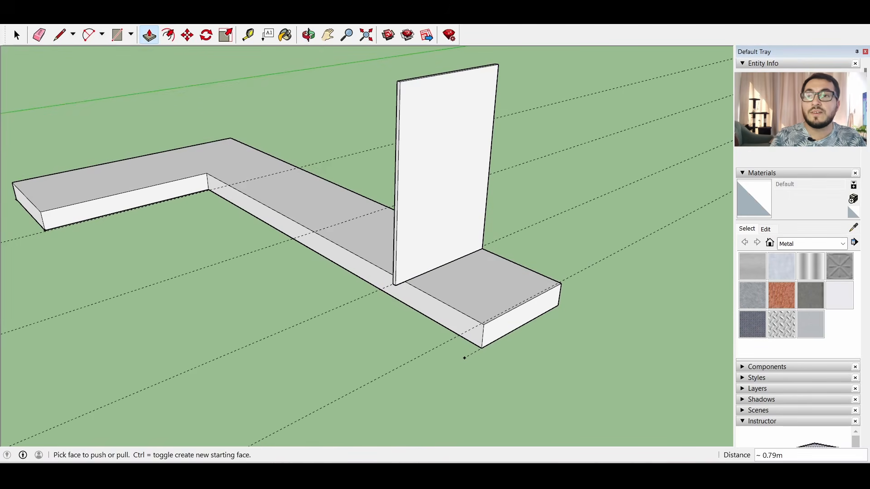
click(18, 35)
drag(371, 59, 545, 334)
right_click(427, 182)
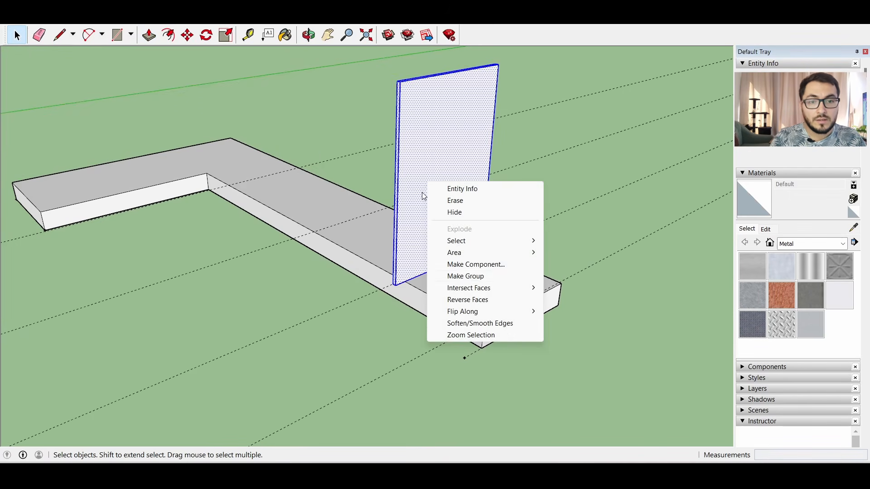
click(483, 265)
key(BackSpace)
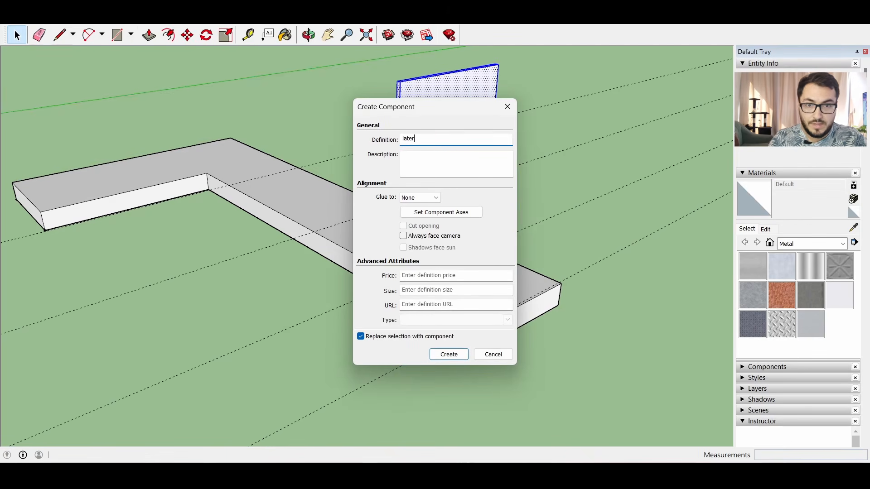
key(Return)
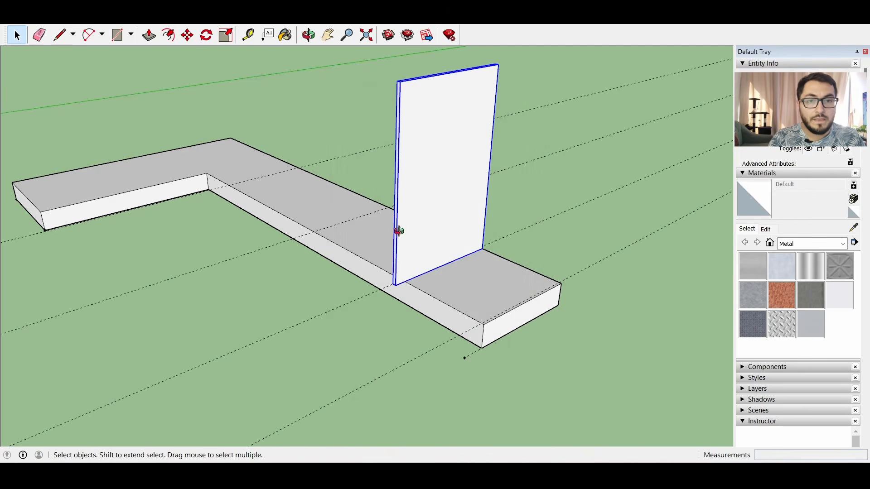
Paste copies of the upright panel near the long leg's free end and along the other cross guides
middle_drag(400, 233, 497, 244)
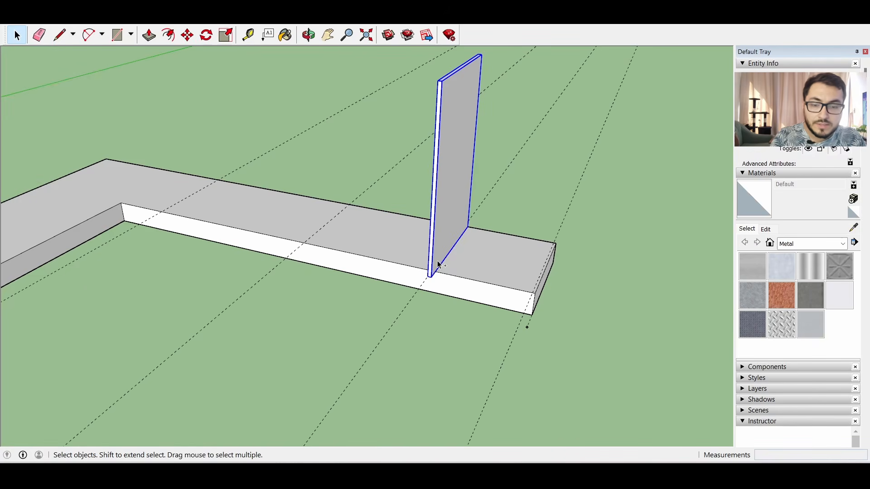
key(ctrl+v)
scroll(516, 287, up, 2)
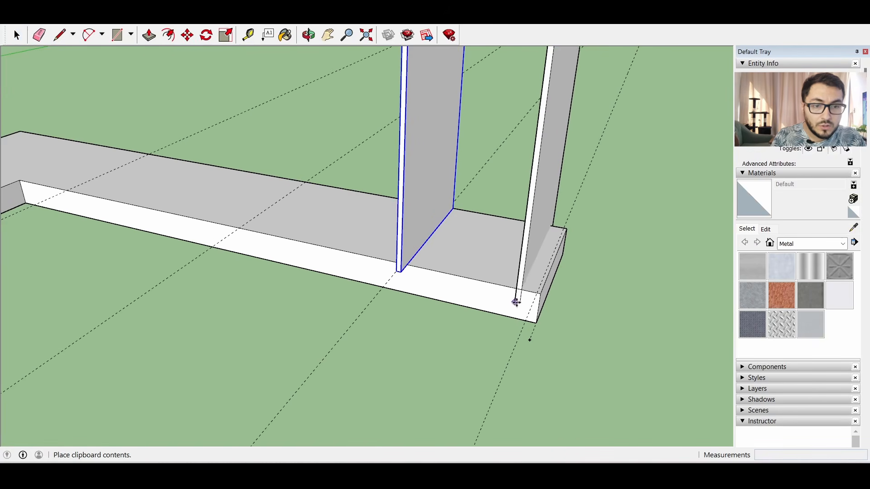
click(514, 287)
middle_drag(420, 294, 344, 281)
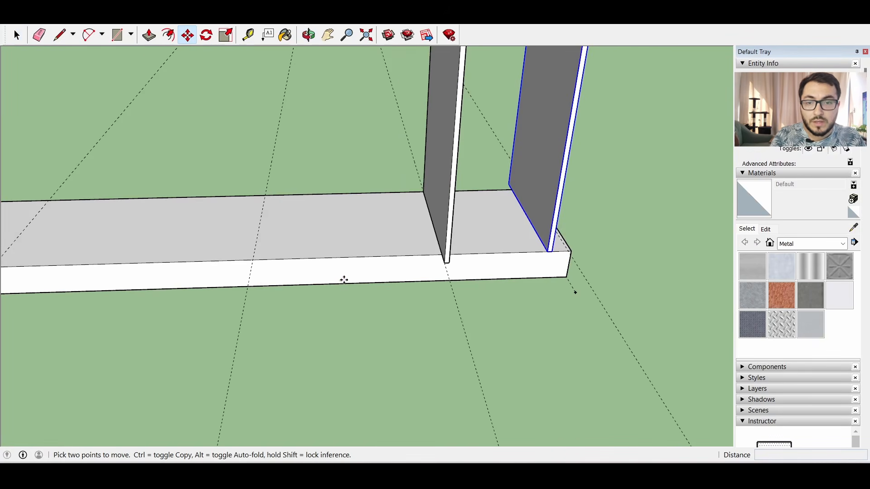
key(ctrl+v)
Move the end panel by its front bottom corner onto the guide at the long leg's free end
click(202, 36)
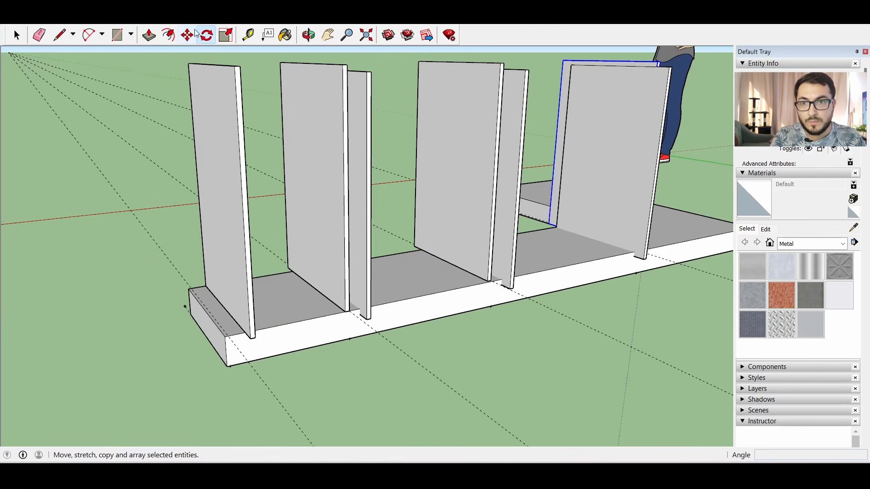
click(190, 39)
scroll(234, 378, up, 3)
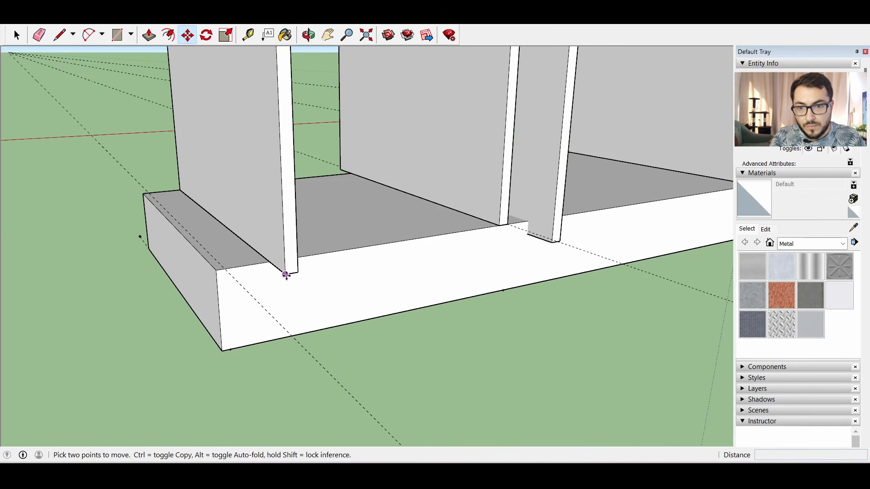
click(286, 275)
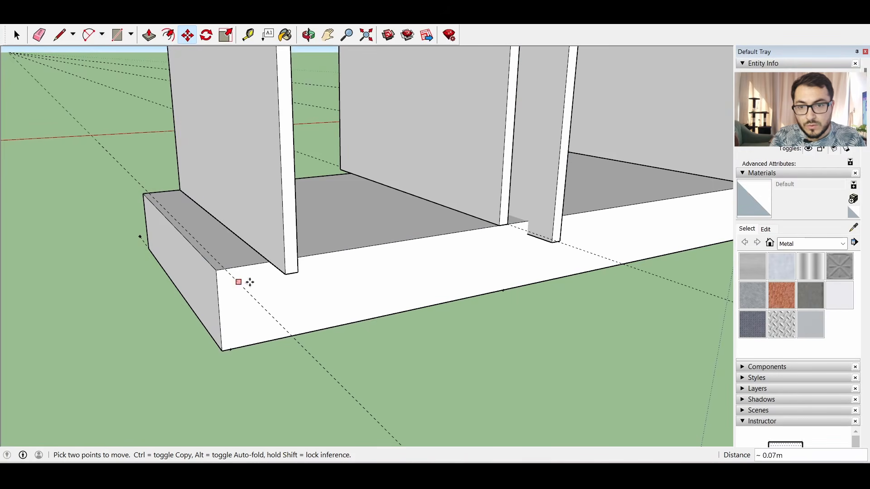
click(239, 281)
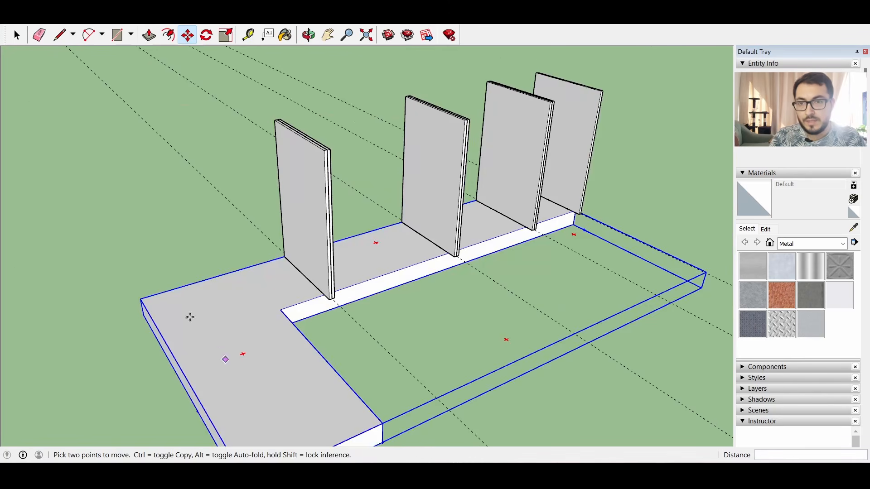
Add a guide across the short leg, 0.81 m inward from the long leg's back edge
key(t)
middle_drag(297, 274, 200, 270)
click(196, 281)
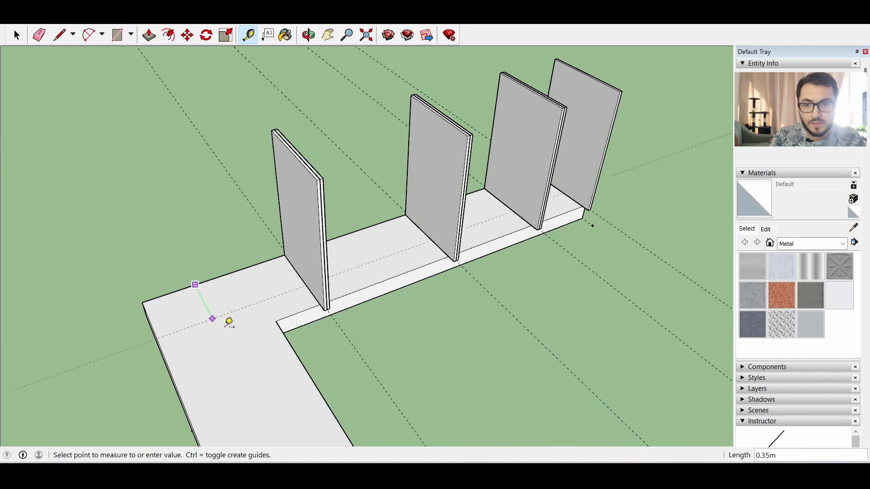
key(Return)
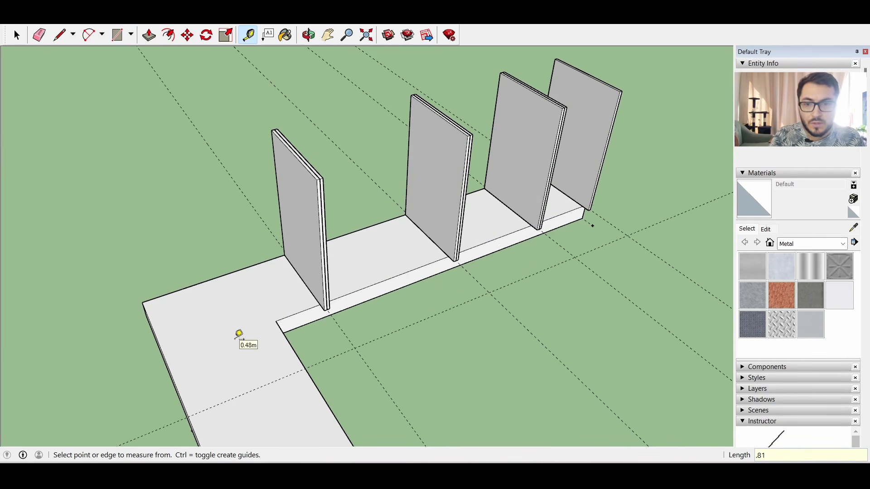
Draw a 0.015 by 0.58 m rectangle along the short leg's guide from its outer edge and extrude it upward 0.785 m
scroll(355, 297, down, 3)
scroll(317, 227, up, 5)
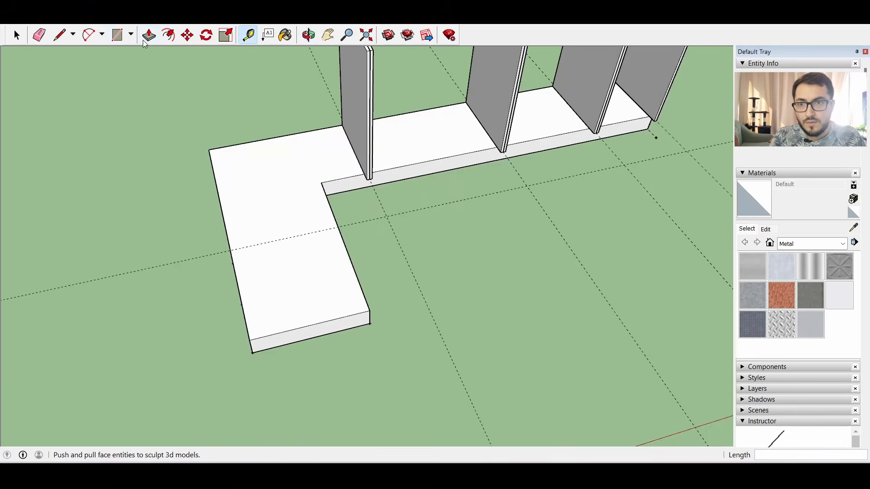
click(118, 35)
click(232, 250)
scroll(232, 250, up, 3)
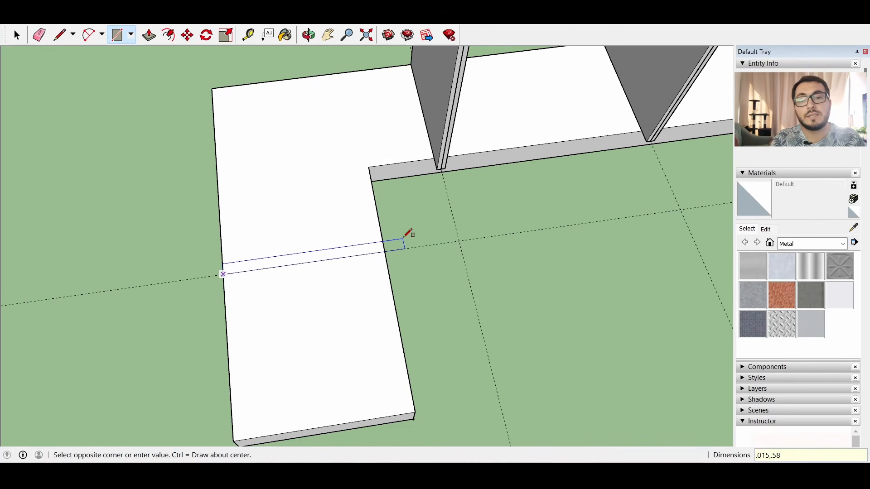
key(Return)
click(149, 36)
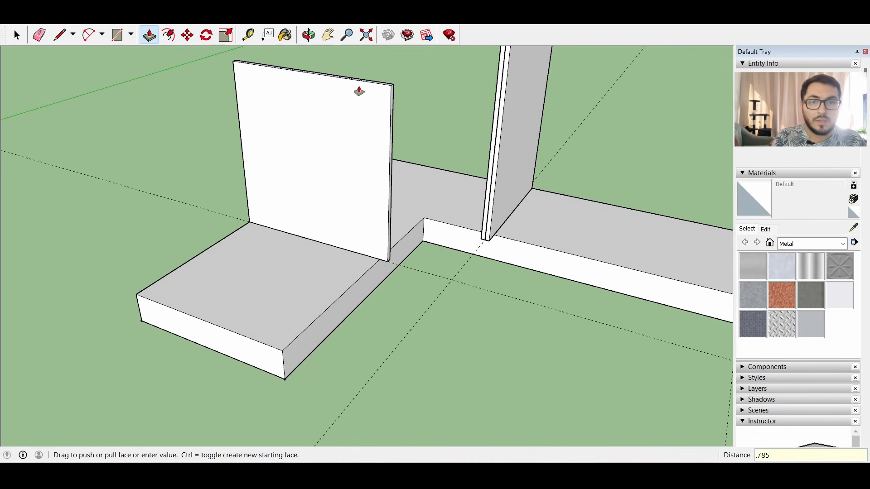
click(357, 91)
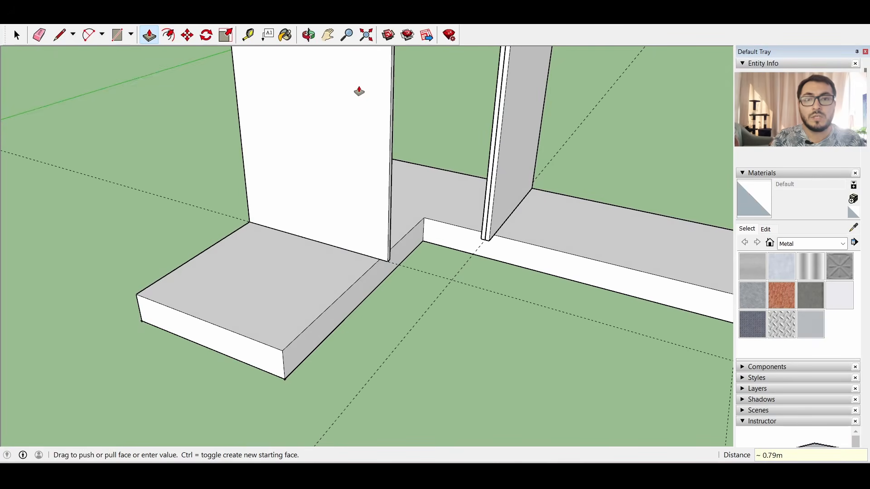
Turn the upright panel on the short leg's guide into a component named laterla
right_click(322, 170)
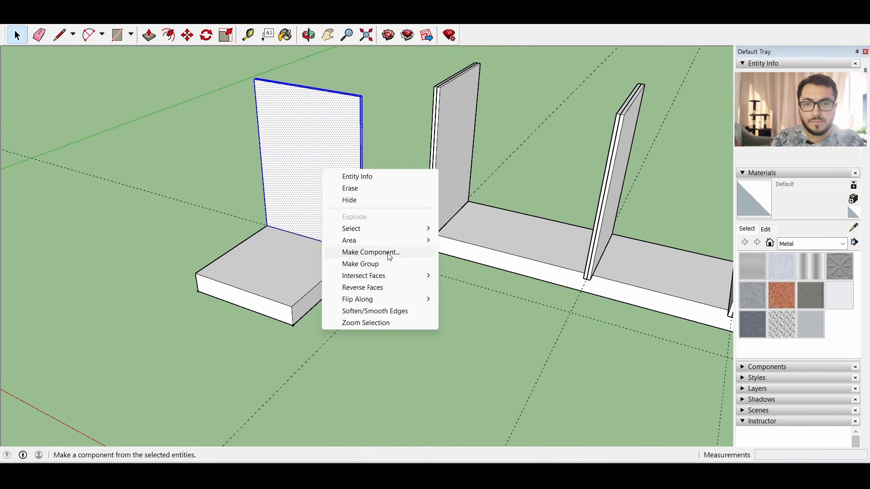
click(389, 253)
text(laterla)
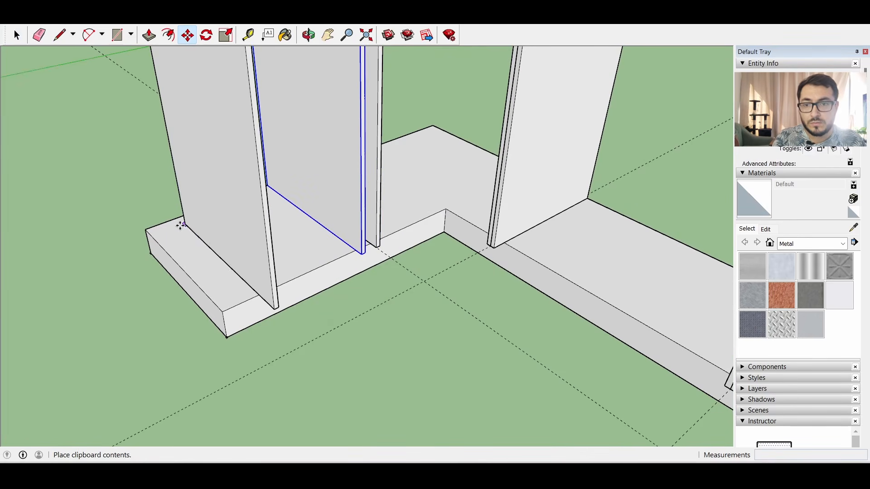
Place a copy of the short-leg panel and move it by its bottom corner flush against the panel on the guide
middle_drag(521, 253, 643, 271)
middle_drag(369, 335, 434, 338)
scroll(365, 334, up, 4)
click(389, 312)
key(Escape)
key(Escape)
click(386, 313)
click(366, 309)
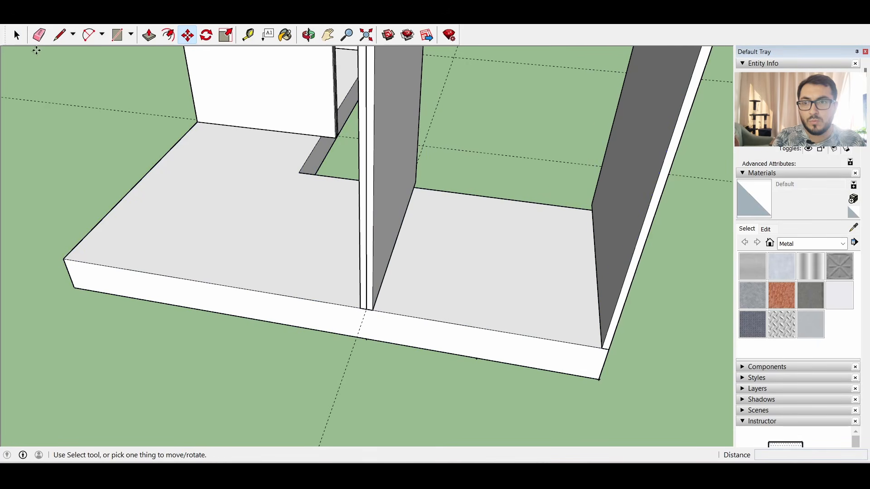
click(17, 43)
Inspect the upright panels along both legs of the cabinet from several angles
scroll(581, 244, down, 3)
middle_drag(581, 244, 226, 174)
scroll(482, 234, down, 3)
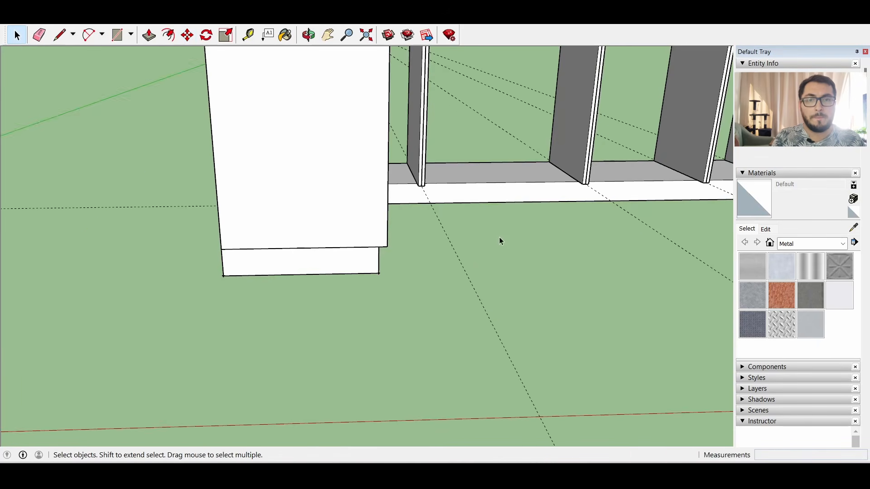
middle_drag(634, 195, 477, 244)
scroll(478, 247, down, 3)
middle_drag(460, 291, 553, 320)
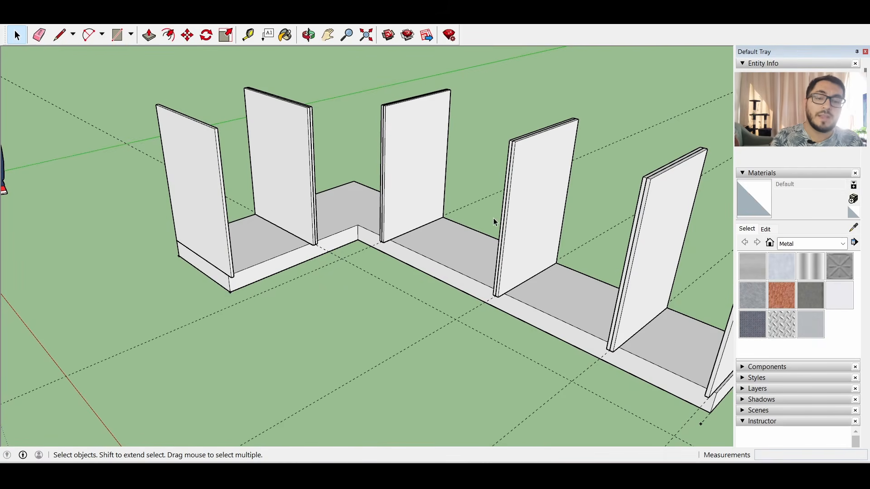
middle_drag(420, 266, 506, 295)
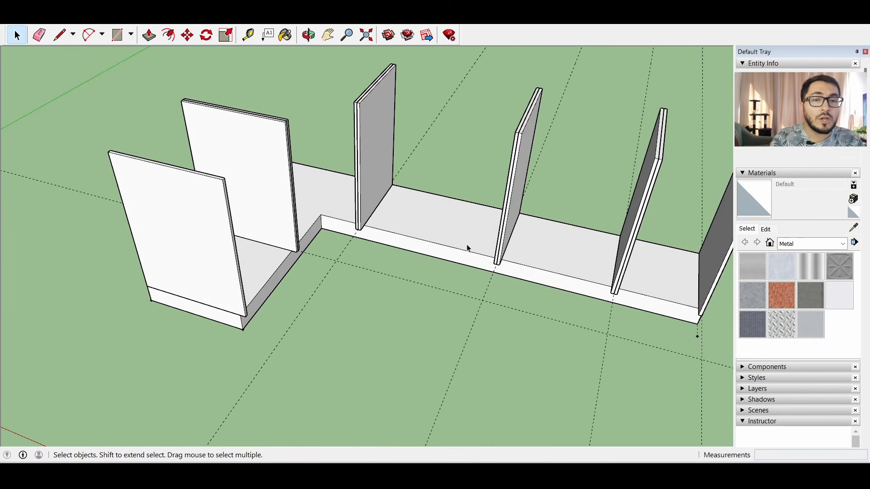
middle_drag(450, 175, 112, 210)
Draw a 0.58 by 0.52 m rectangle on the base between the short leg's panels and extrude it upward into a thin bottom board
scroll(259, 218, up, 5)
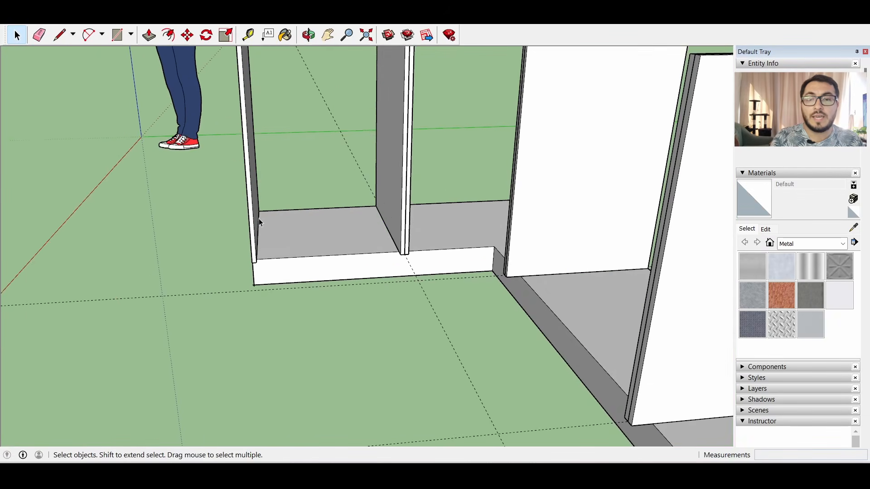
middle_drag(274, 226, 290, 254)
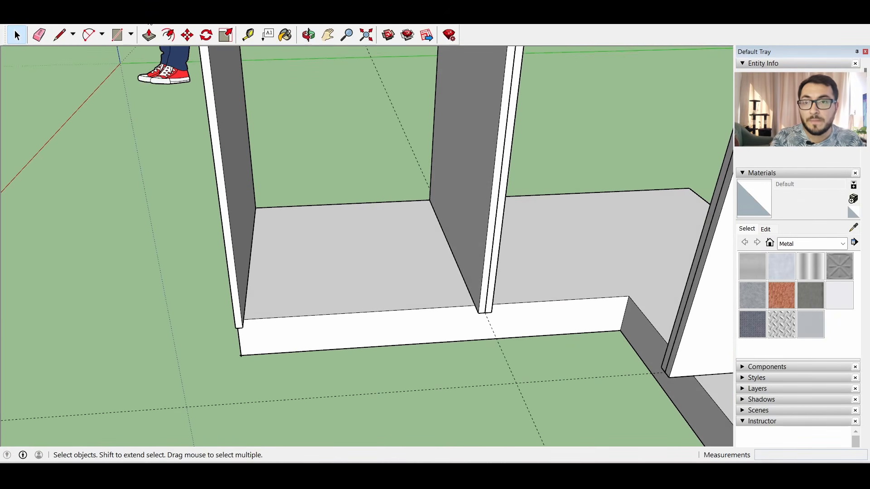
click(116, 41)
middle_drag(349, 278, 271, 193)
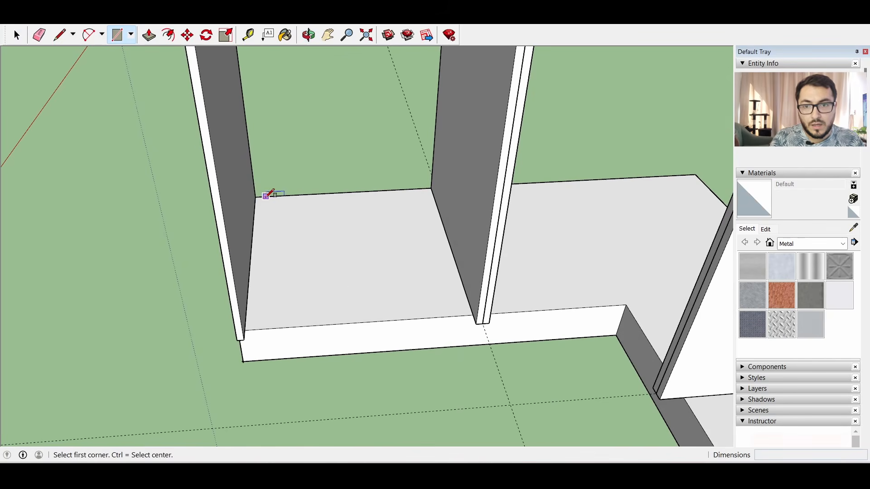
click(255, 197)
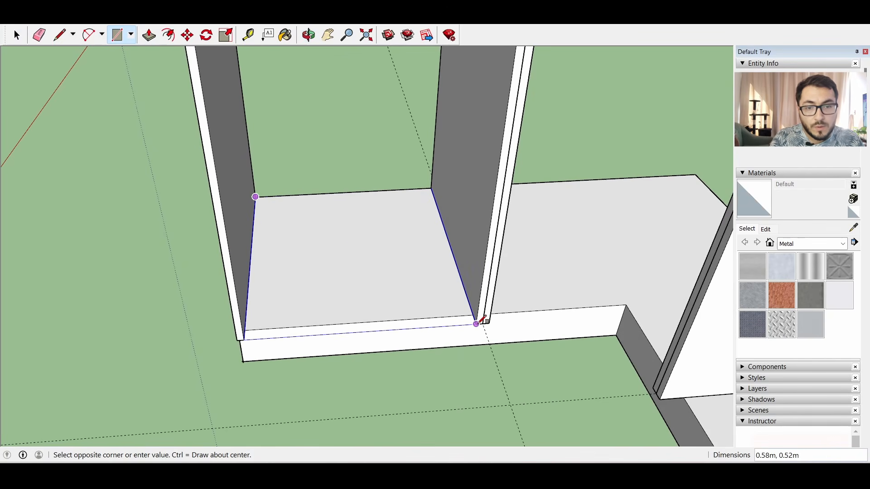
click(478, 323)
click(149, 35)
click(346, 302)
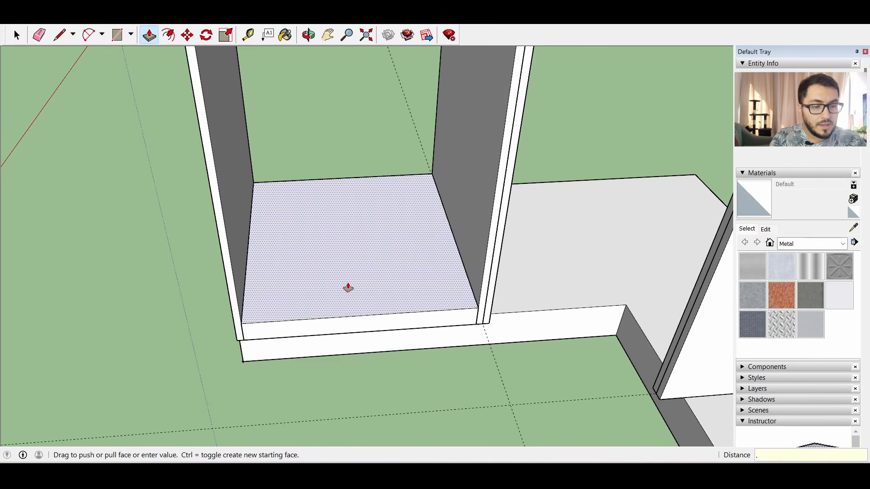
key(Return)
Select the short leg's whole bottom board and turn it into a component named base55
middle_drag(348, 288, 312, 213)
click(17, 35)
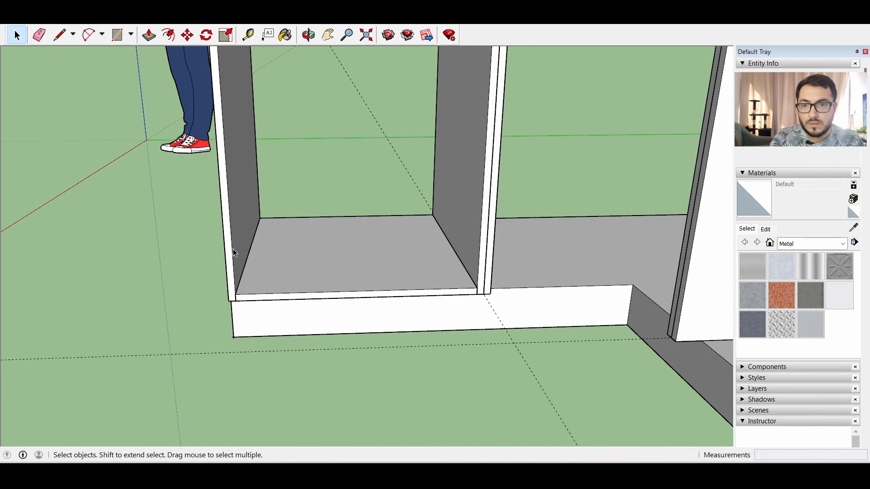
drag(197, 179, 510, 323)
right_click(384, 265)
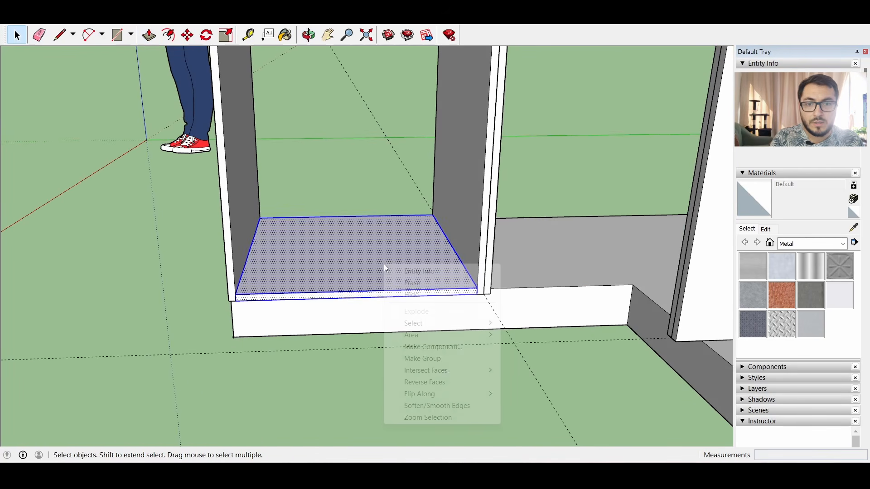
click(458, 348)
text(base55)
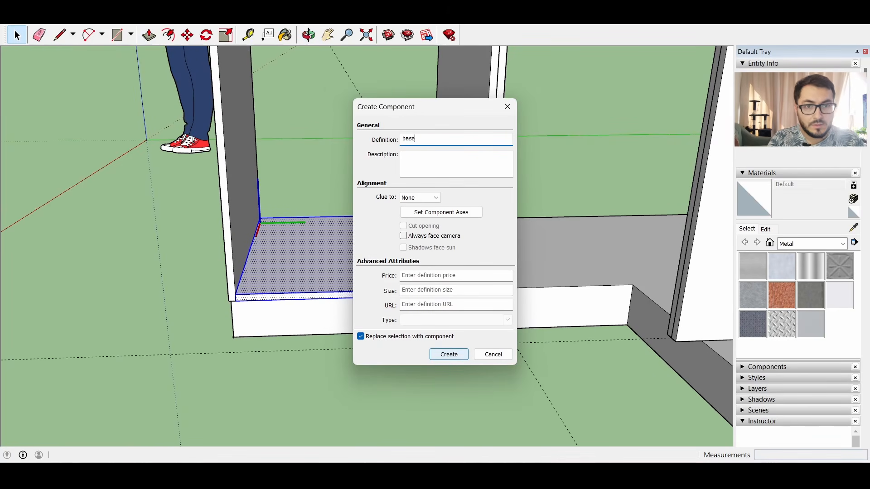
click(448, 355)
Draw a rectangle about 0.79 by 0.79 m over the corner bay between the two guide panels and extrude it upward into a thin board
click(117, 35)
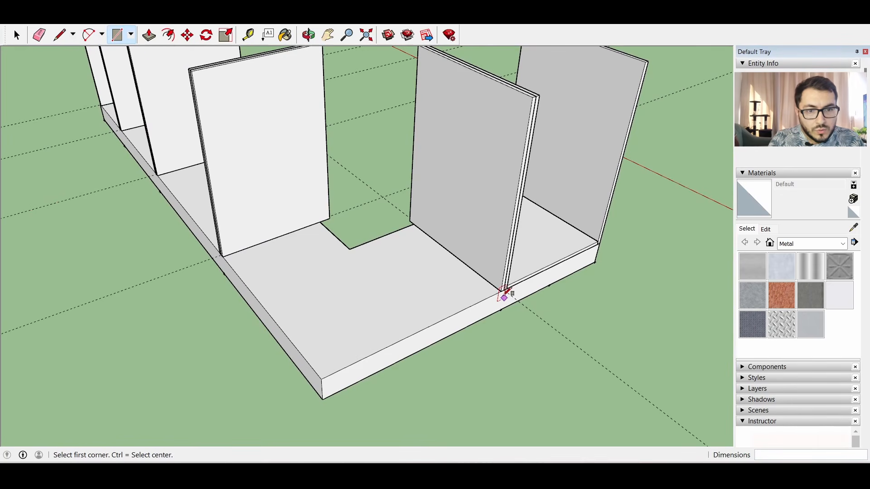
click(501, 290)
key(Escape)
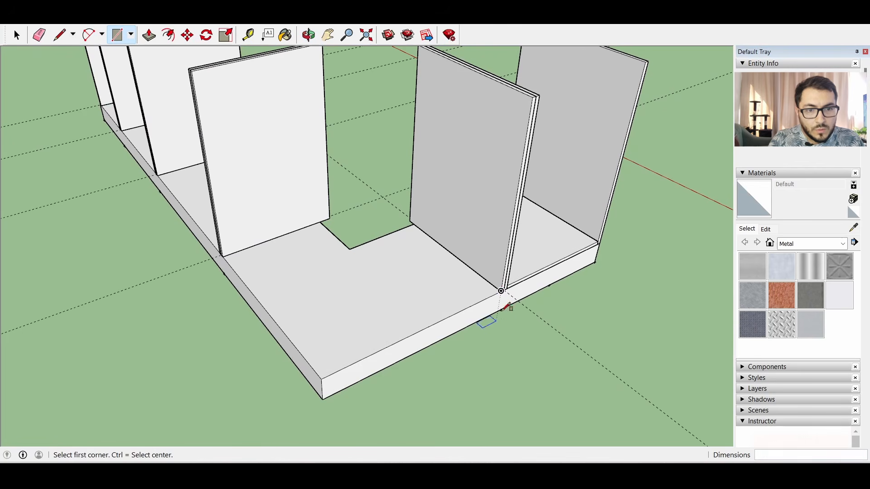
click(501, 291)
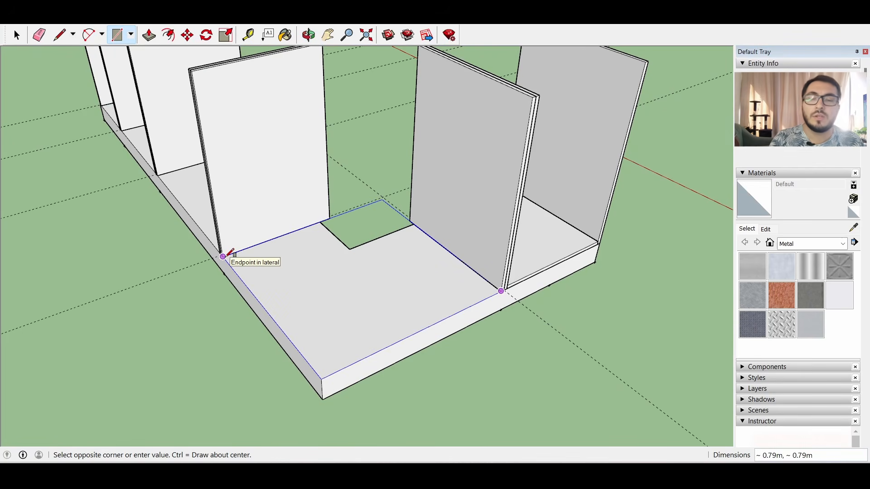
click(222, 257)
key(p)
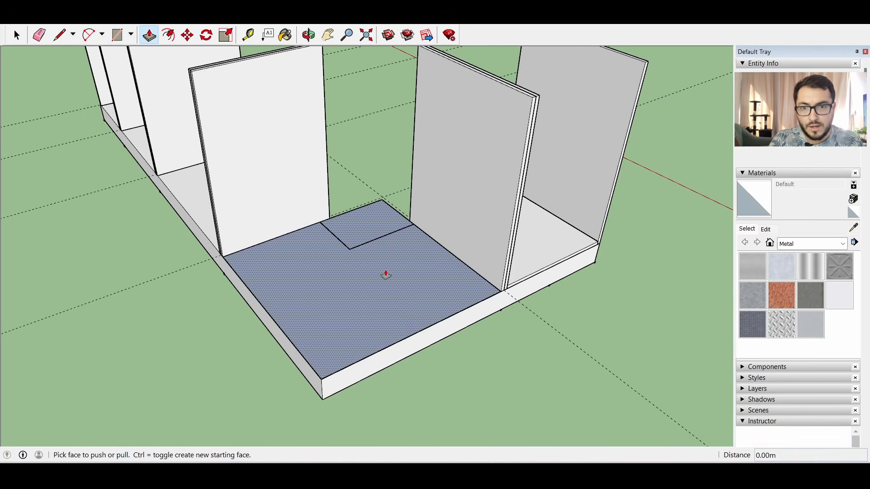
click(376, 312)
key(Return)
Outline the corner board's overhang beyond the base's inner corner from below and push it through the board's thickness to cut it away
middle_drag(522, 338, 267, 167)
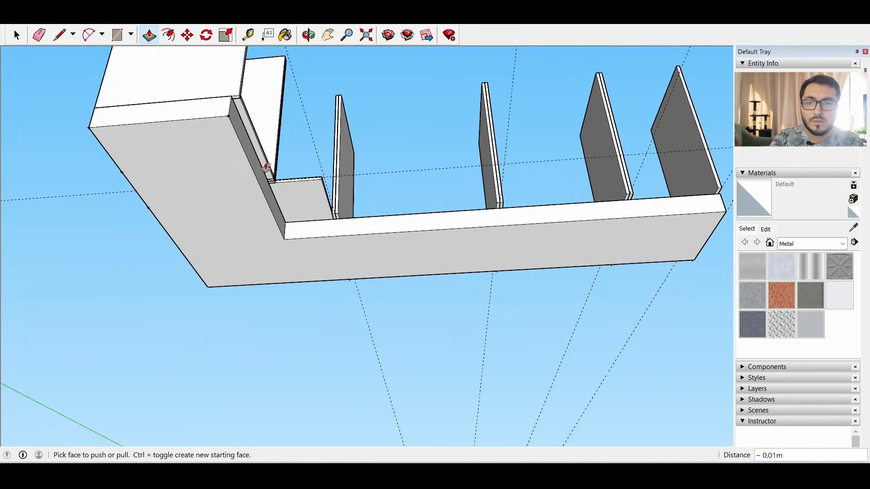
scroll(267, 167, up, 3)
click(116, 35)
scroll(317, 267, up, 3)
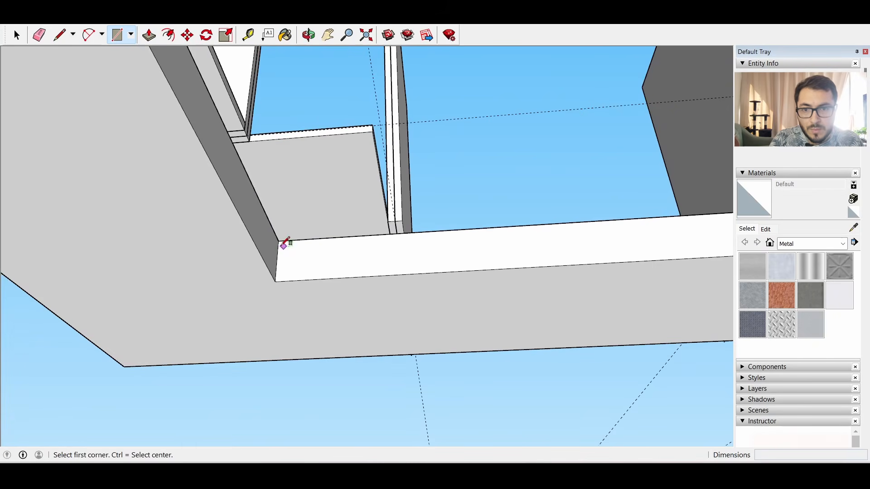
click(278, 240)
click(373, 130)
click(149, 35)
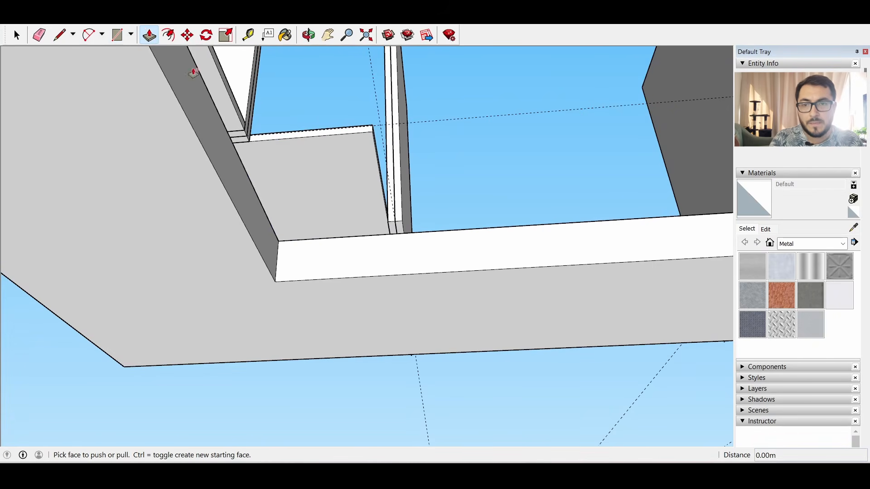
click(307, 218)
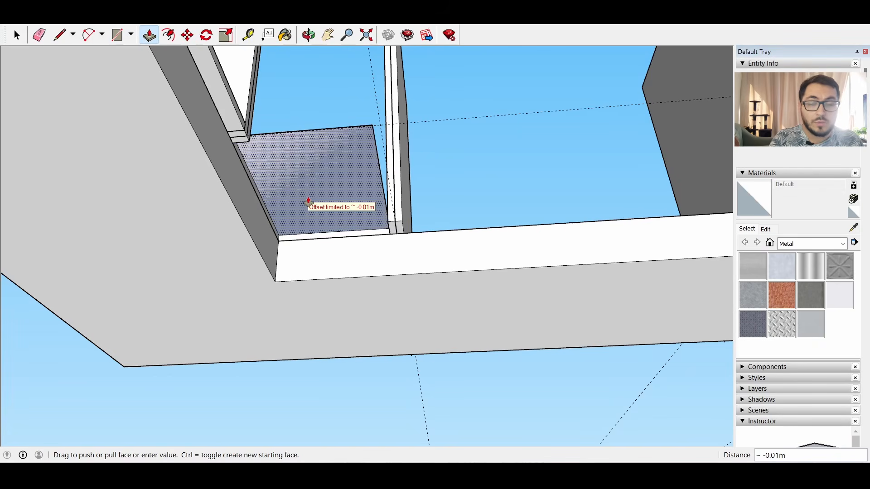
click(308, 201)
Turn the L-shaped corner bottom board into a component named base81
middle_drag(308, 201, 439, 301)
middle_drag(97, 312, 532, 279)
key(space)
right_click(532, 279)
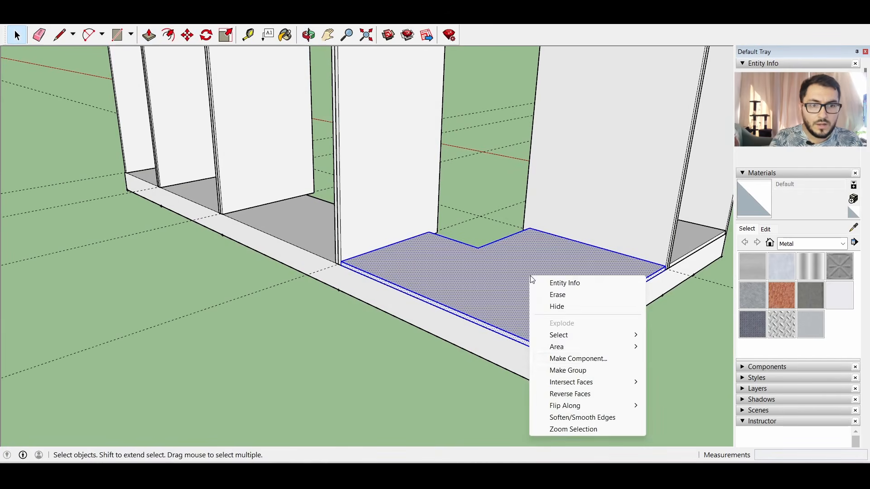
click(579, 358)
text(base)
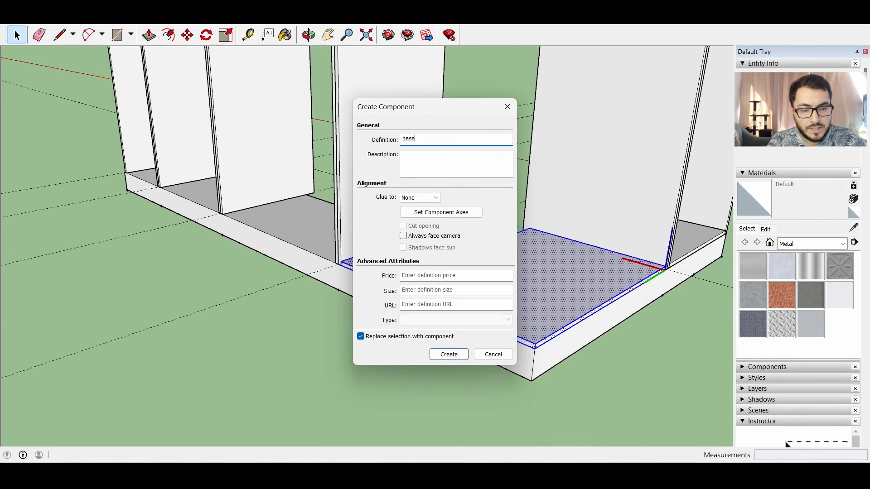
text(81)
key(Return)
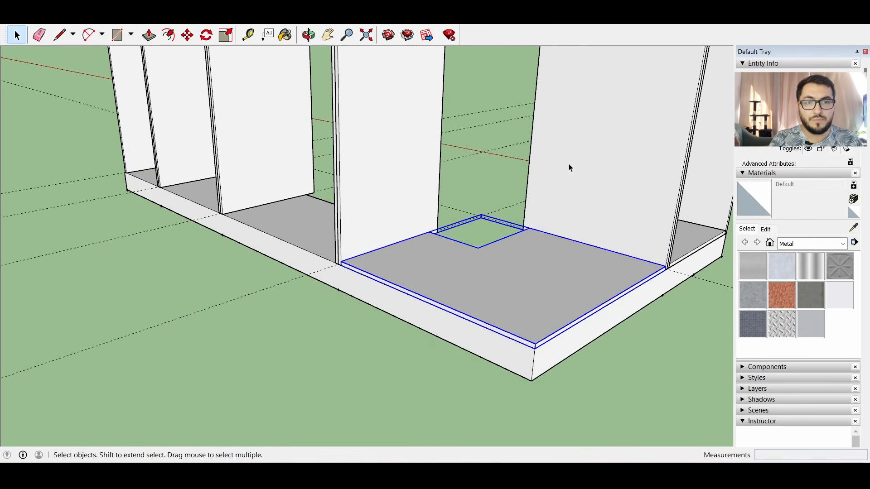
Draw a rectangle on the base filling the long leg's bay next to the corner and extrude it into a bottom board
middle_drag(599, 284, 465, 258)
click(117, 35)
mouse_move(262, 213)
middle_down()
mouse_move(326, 212)
mouse_move(385, 236)
middle_up()
click(314, 230)
click(572, 324)
click(148, 35)
click(361, 266)
Turn the bottom board of the bay next to the corner into a component named tabla89
click(17, 35)
triple_click(462, 264)
right_click(462, 265)
click(544, 348)
text(tabla89)
key(Return)
Draw a rectangle on the base filling the long leg's middle bay and extrude it into a bottom board
middle_drag(634, 271, 515, 282)
click(117, 35)
click(290, 213)
click(459, 312)
click(149, 35)
click(382, 258)
Turn the middle bay's bottom board into a component named tabla
click(17, 35)
triple_click(393, 243)
right_click(394, 243)
click(431, 325)
text(tabla)
Draw a 0.38 by 0.51 m rectangle on the base in the long leg's end bay and extrude it into a bottom board
click(117, 35)
click(485, 237)
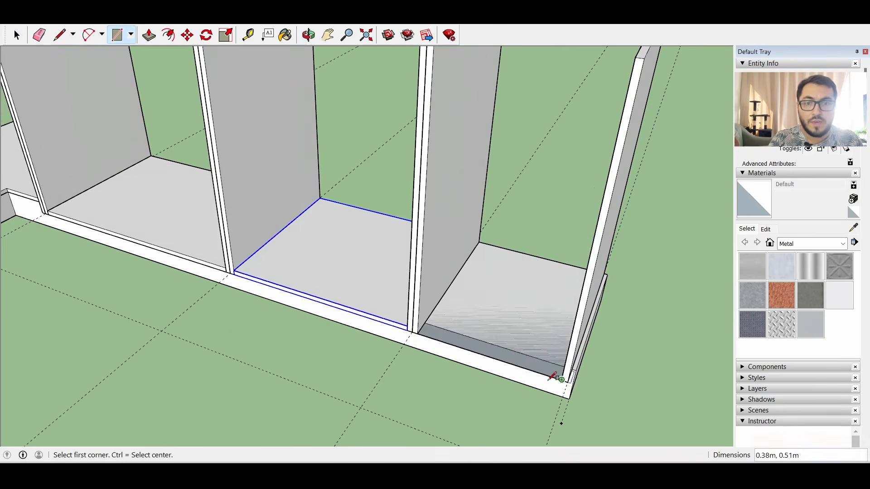
click(567, 379)
click(148, 35)
click(566, 266)
Turn the end bay's bottom board into a component named tabla
click(17, 34)
triple_click(561, 286)
click(603, 369)
text(tabla)
key(Return)
Examine the cabinet's bottom boards and the open tops of the upright panels from several angles
scroll(385, 254, down, 4)
middle_drag(390, 263, 217, 258)
middle_drag(453, 318, 226, 267)
scroll(227, 269, down, 2)
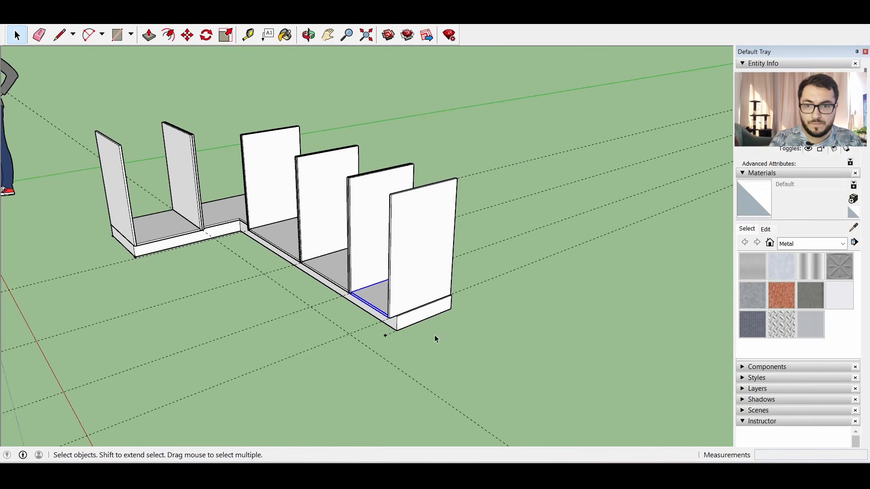
middle_drag(478, 351, 547, 242)
middle_drag(531, 288, 553, 246)
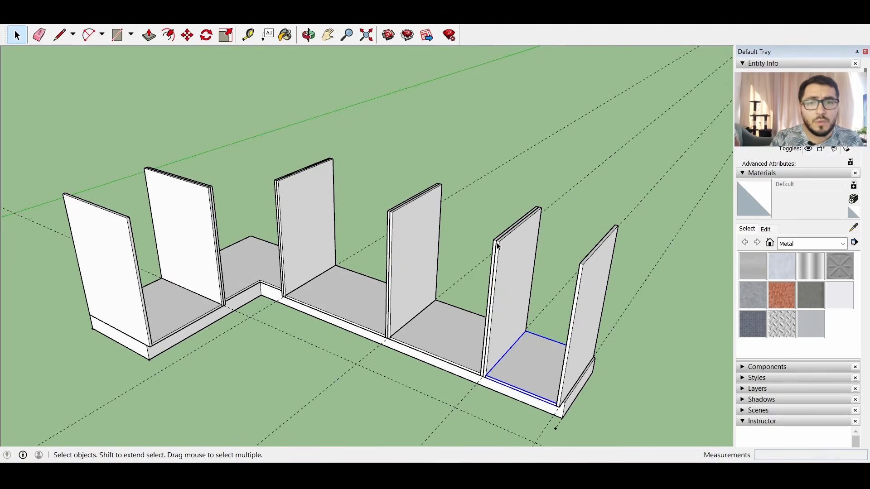
middle_drag(497, 246, 357, 173)
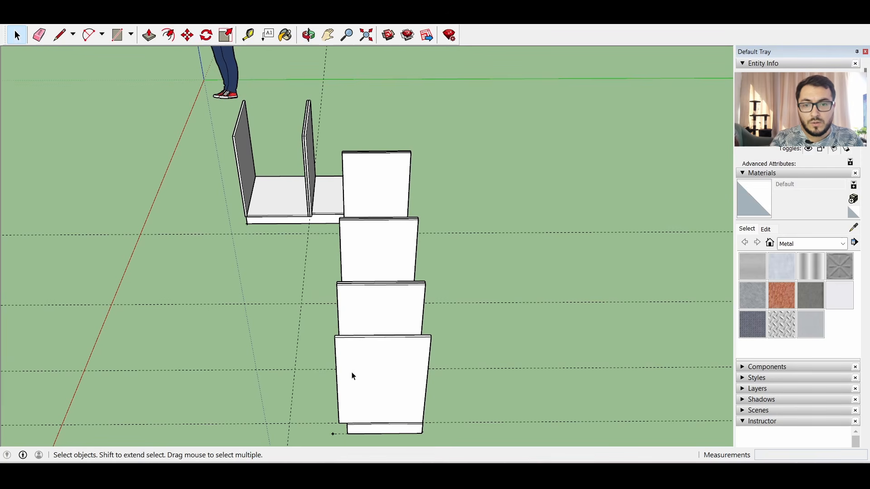
middle_drag(405, 378, 306, 241)
middle_drag(431, 192, 484, 349)
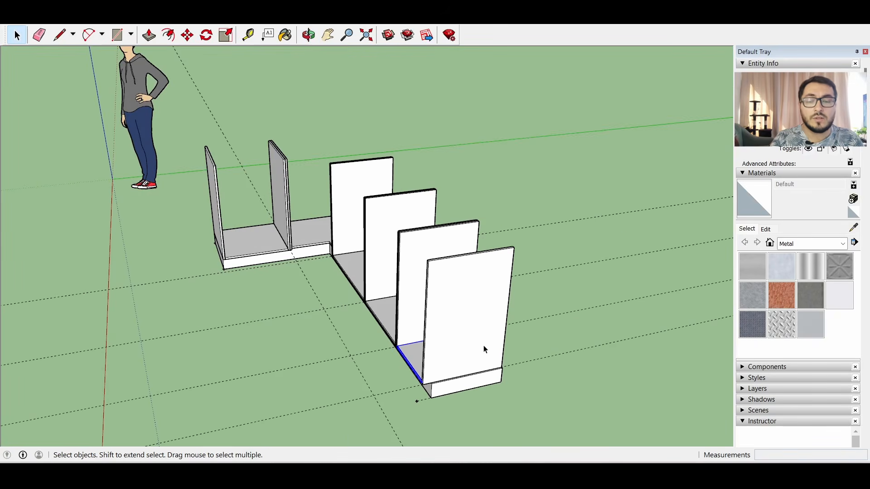
middle_drag(481, 279, 361, 186)
click(333, 365)
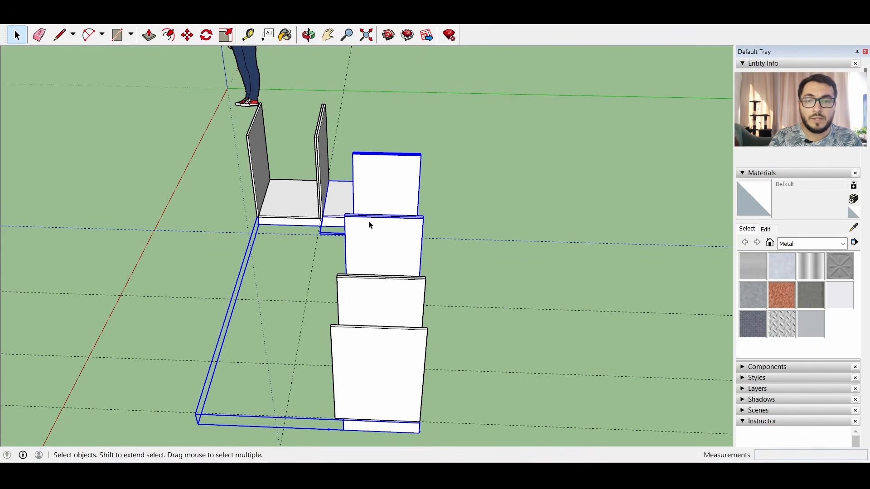
middle_drag(292, 135, 494, 175)
middle_drag(279, 237, 573, 236)
Draw a 0.38 by 0.1 m rectangle bridging the front top corners of the last two panels on the long leg
key(r)
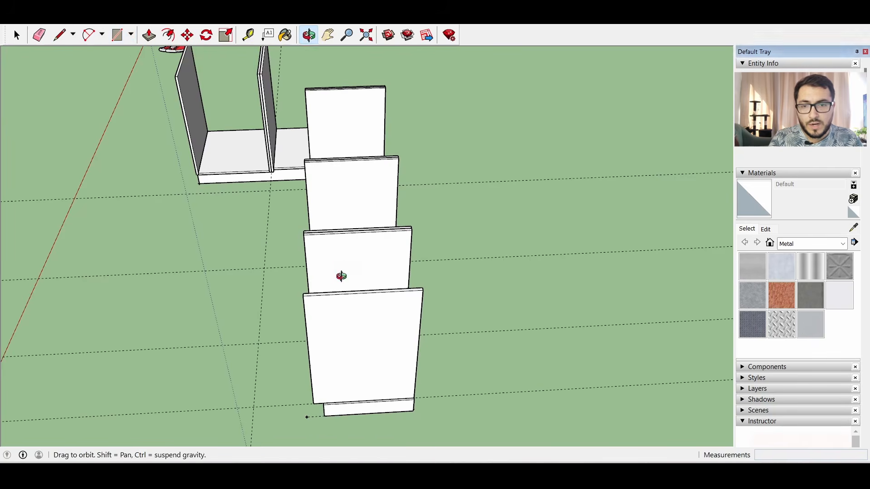
middle_drag(340, 273, 319, 290)
scroll(318, 289, up, 2)
click(289, 274)
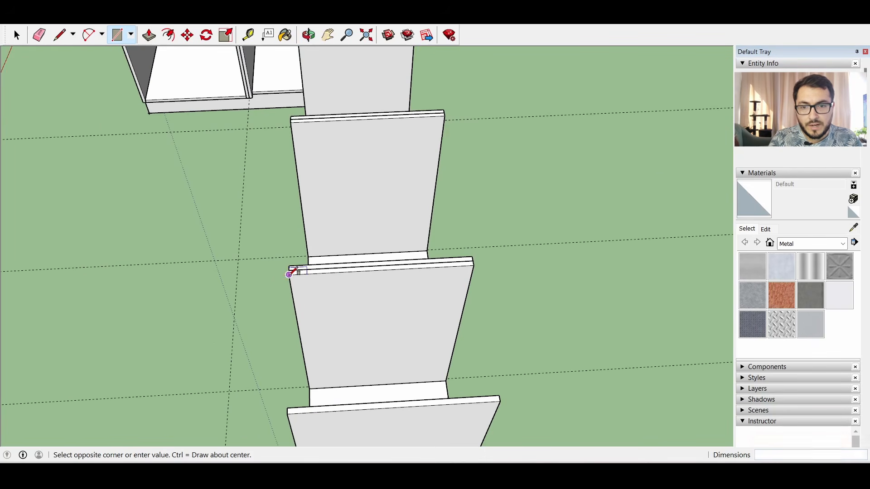
middle_drag(332, 373, 322, 333)
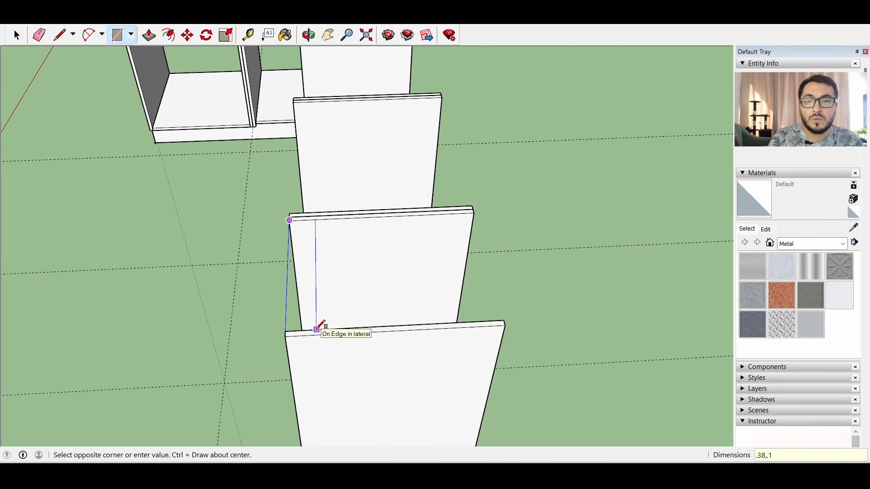
click(316, 329)
middle_drag(324, 217, 451, 133)
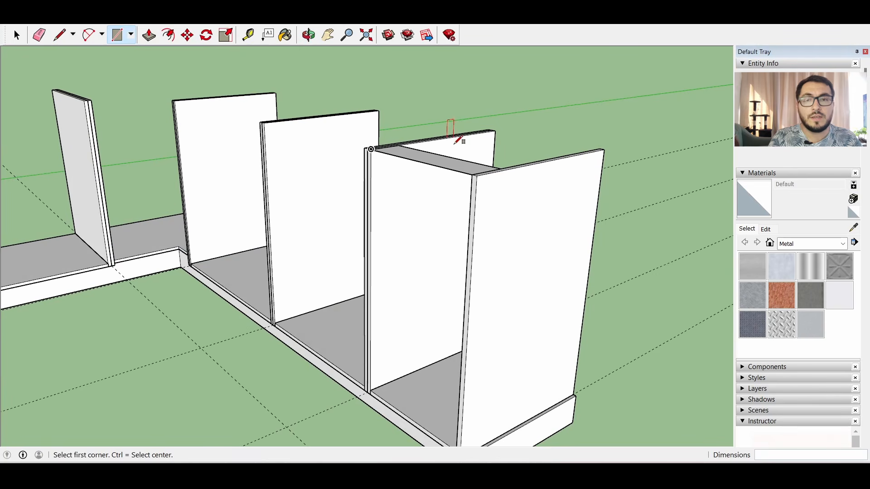
Extrude the rectangle bridging the last two panels by 0.015 m into a top rail
click(149, 36)
middle_drag(446, 218, 487, 200)
middle_drag(469, 160, 441, 63)
scroll(437, 65, up, 1)
click(427, 69)
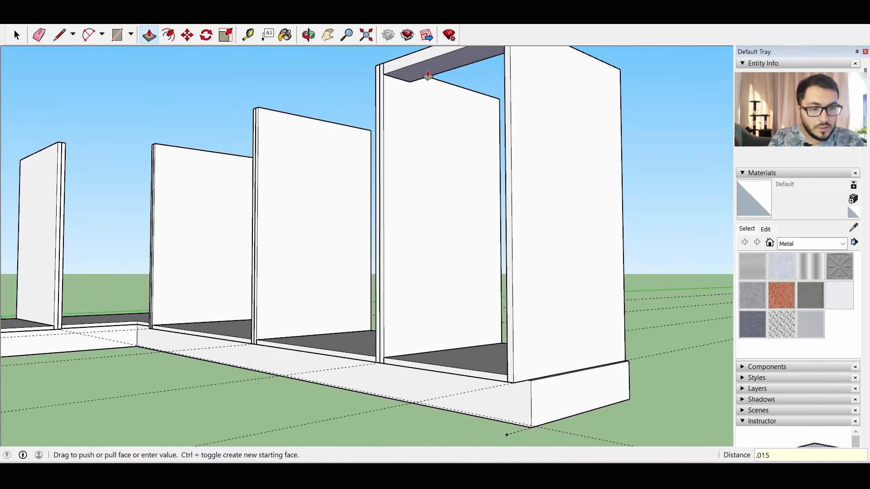
key(Return)
Turn the end bay's top rail into a component named tira38
middle_drag(428, 75, 477, 121)
key(space)
drag(477, 121, 667, 221)
right_click(547, 164)
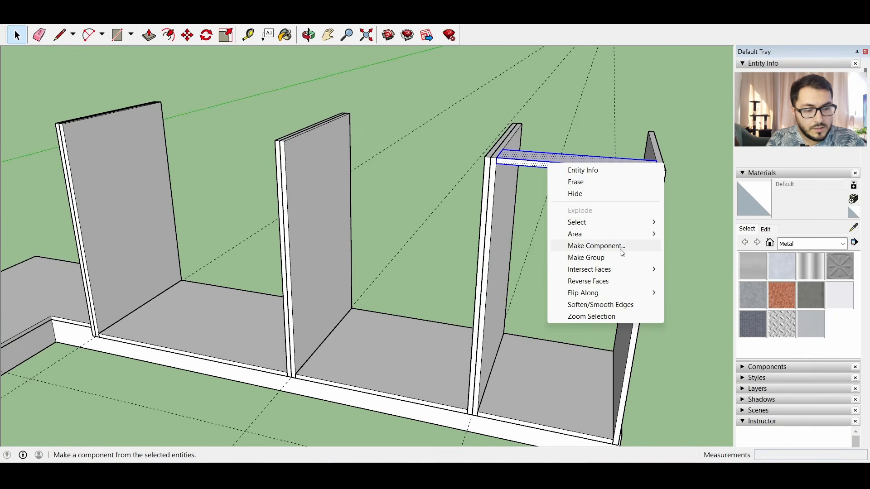
click(618, 247)
text(tira38)
key(Return)
Paste a copy of the tira38 rail and move it to the opposite top corners of the end bay's panels
key(ctrl+c)
key(ctrl+v)
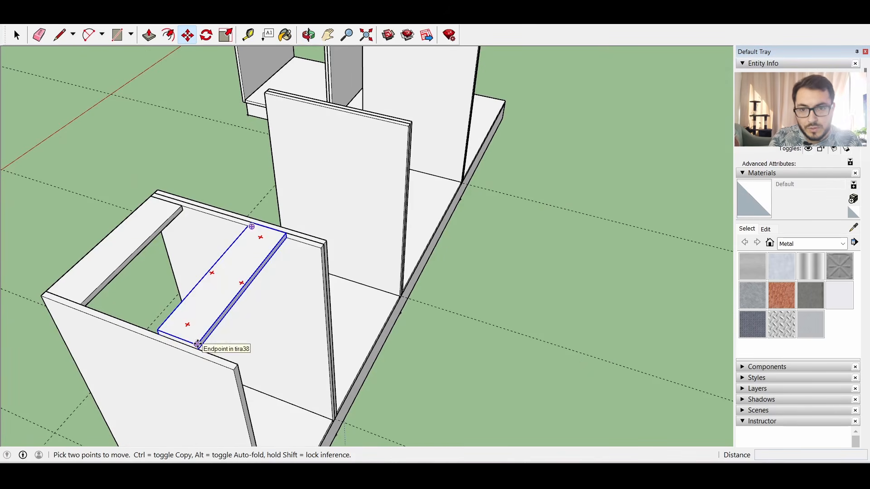
click(198, 344)
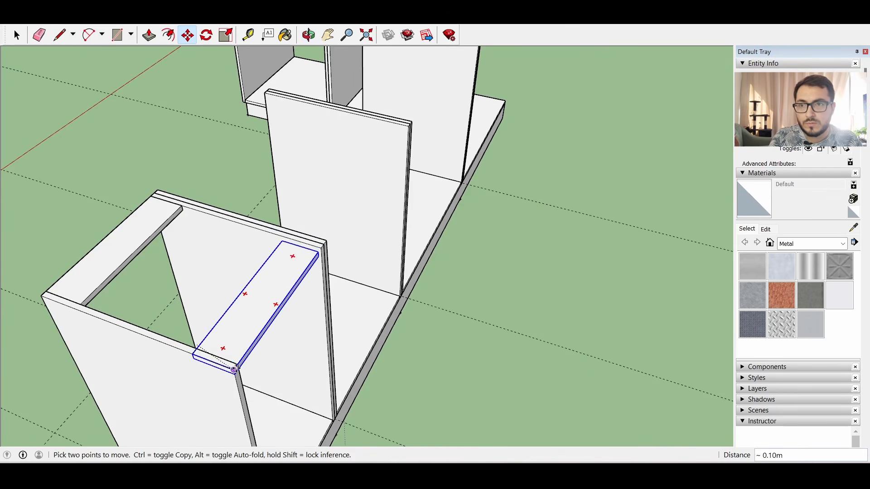
click(239, 364)
scroll(56, 94, down, 3)
key(space)
middle_drag(161, 240, 266, 276)
Draw a vertical rectangle 0.38 m wide directly below the copied rail, between the end bay's panels
click(118, 35)
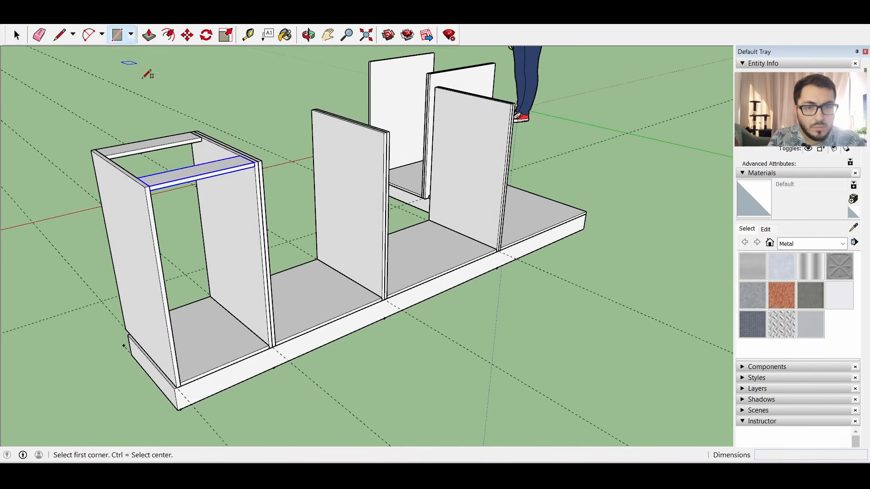
middle_drag(181, 199, 101, 94)
scroll(98, 95, up, 4)
scroll(101, 177, up, 2)
click(98, 127)
text(.38,.)
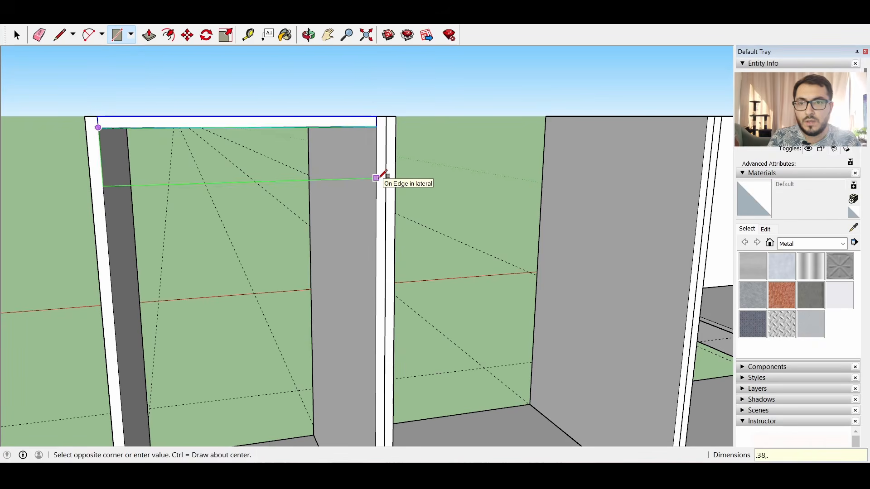
key(Return)
Extrude the vertical rectangle under the copied rail by 0.015 m into a strip
click(149, 35)
middle_drag(317, 190, 472, 169)
click(462, 156)
text(.)
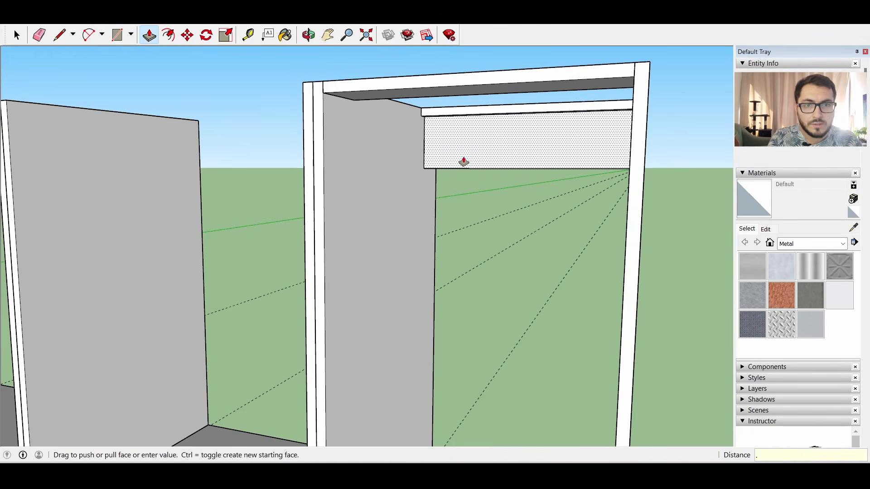
text(015)
key(Return)
Group the selected vertical strip and the rail above it
key(space)
click(609, 167)
right_click(588, 153)
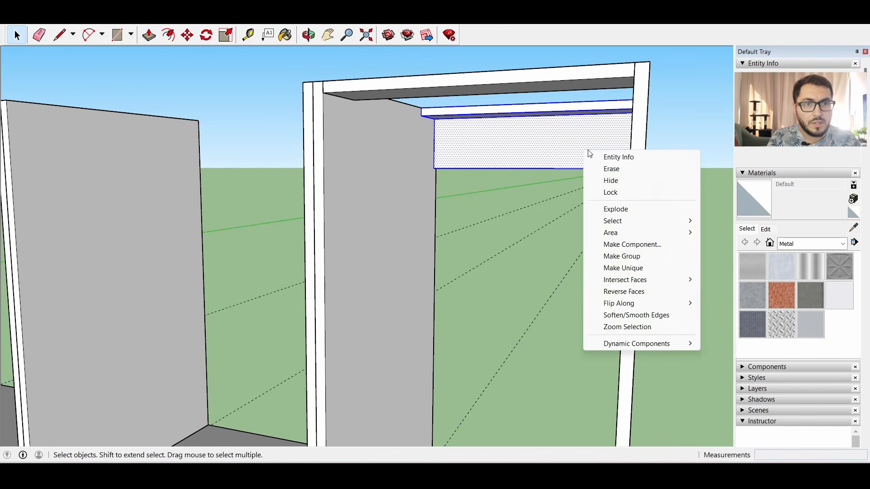
click(621, 256)
Examine the railed bays of both legs and the open corner bay from several angles
middle_drag(632, 177, 566, 181)
scroll(432, 195, down, 3)
scroll(432, 197, down, 3)
middle_drag(511, 290, 484, 225)
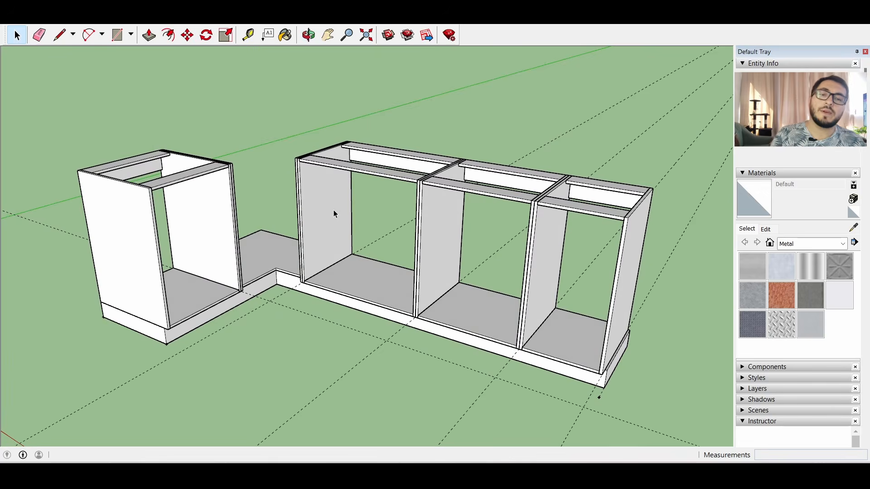
middle_drag(549, 205, 556, 283)
scroll(571, 261, up, 5)
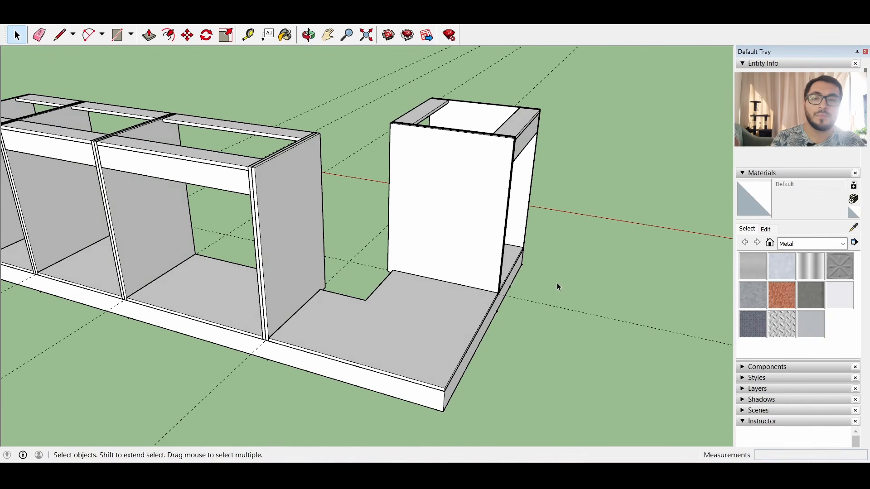
middle_drag(232, 169, 252, 124)
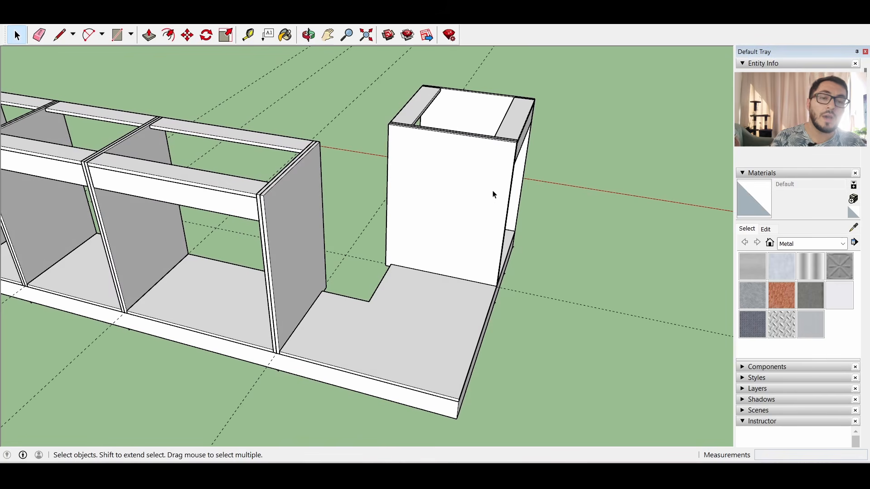
middle_drag(524, 328, 329, 278)
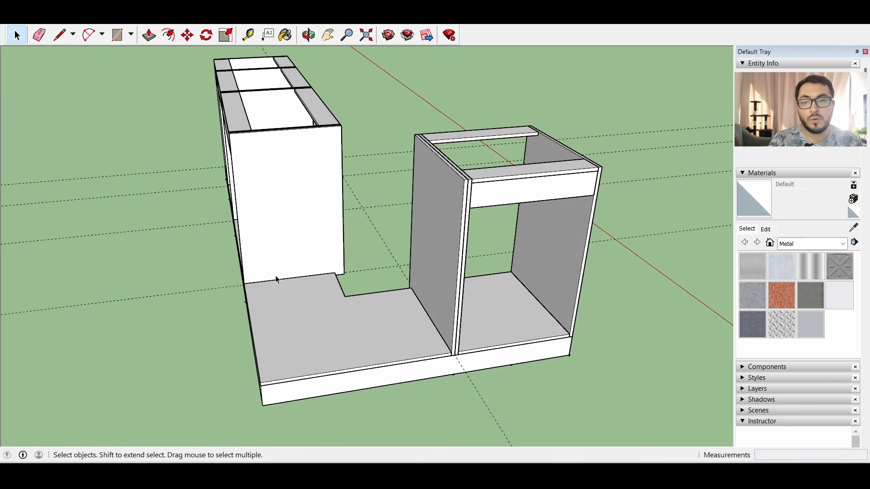
Draw a 0.015 by 0.785 m rectangle at the base's outer corner and extrude it into a panel closing the corner bay
click(118, 35)
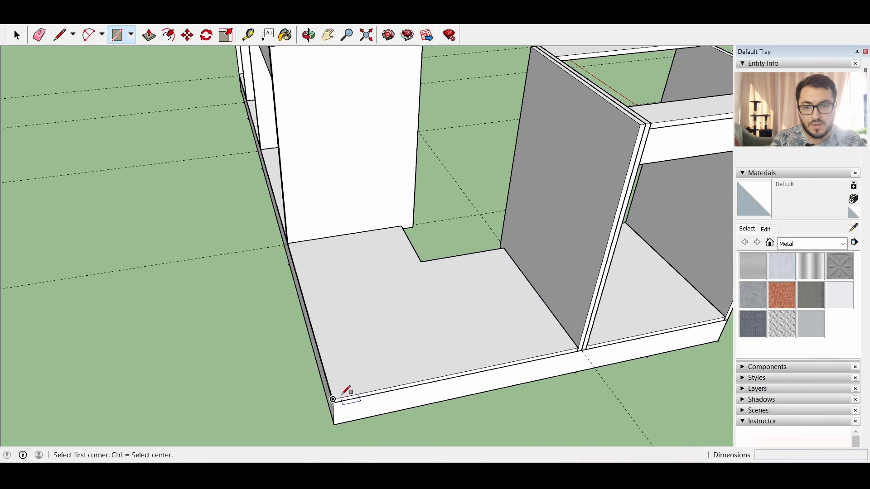
click(333, 398)
text(.015,.785)
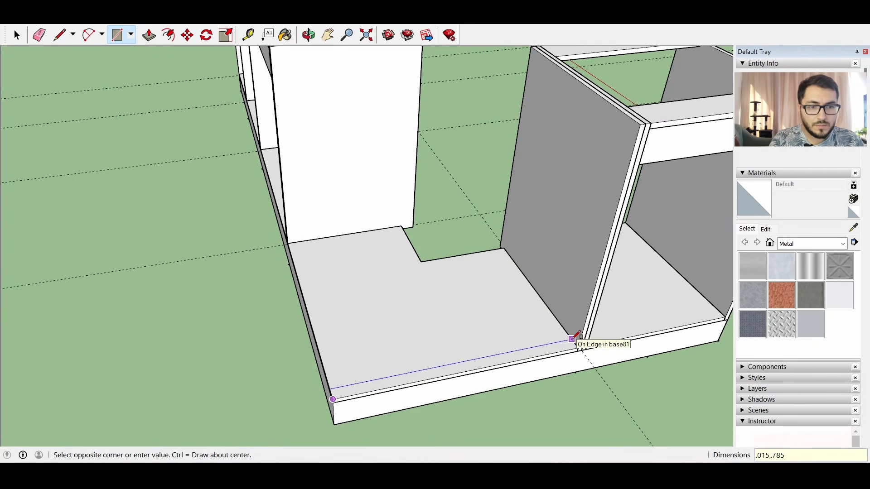
key(Return)
scroll(571, 339, up, 3)
key(p)
drag(435, 368, 424, 228)
Turn the corner bay's closing panel into a component named fondo81
right_click(425, 208)
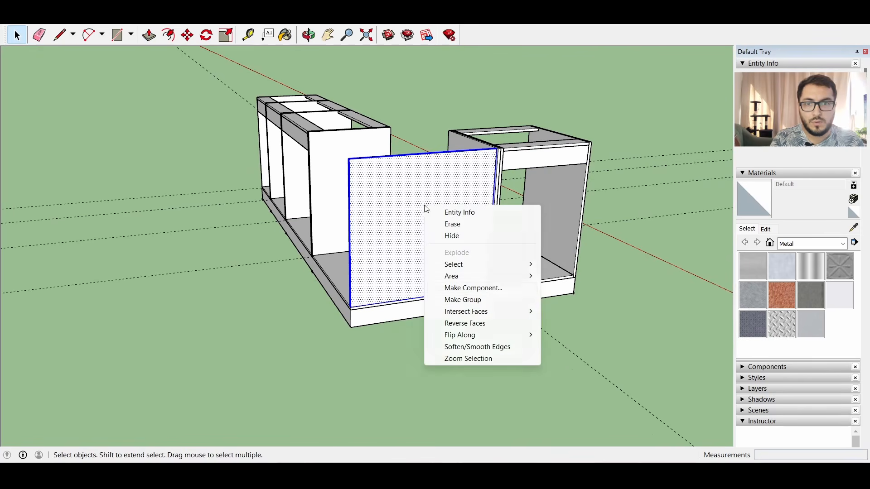
click(500, 287)
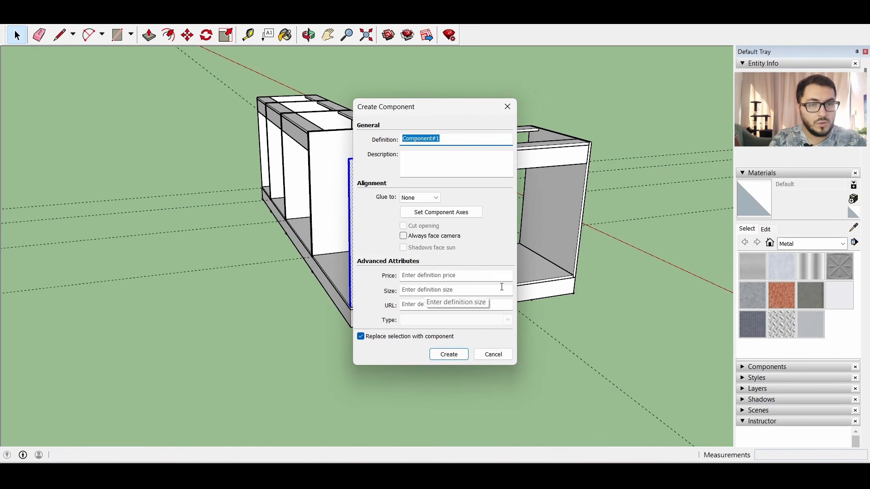
text(fondo81)
key(Return)
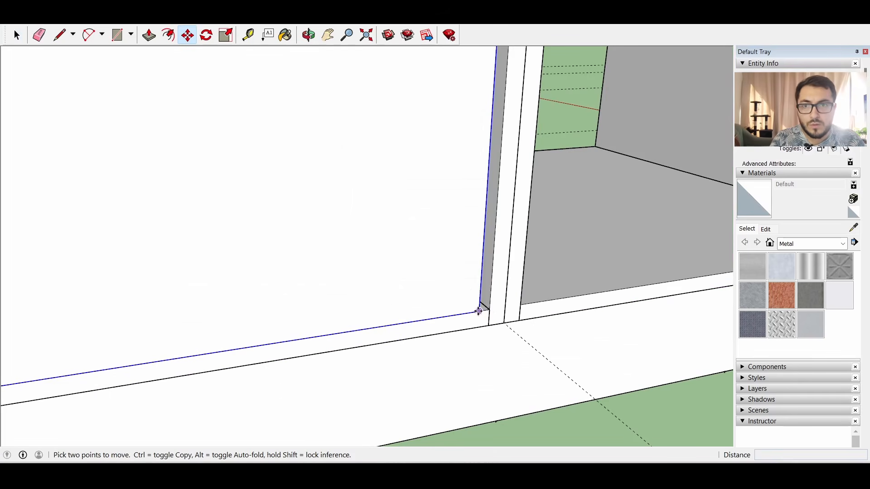
Move the fondo81 panel against the neighbouring side panel and adjust its narrow end face to the base's corner
click(477, 311)
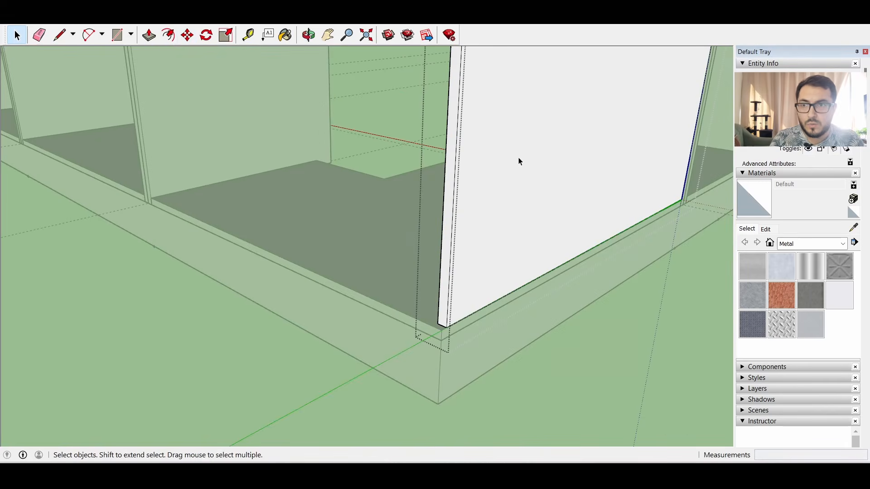
click(149, 35)
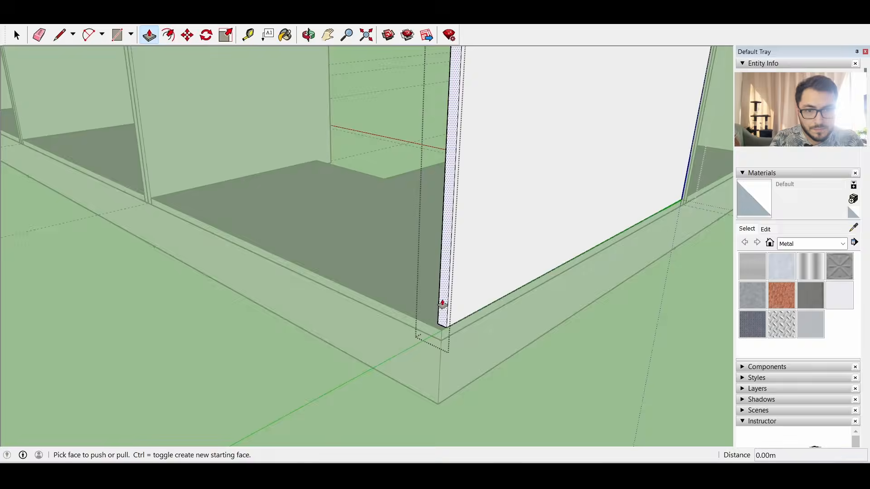
click(446, 327)
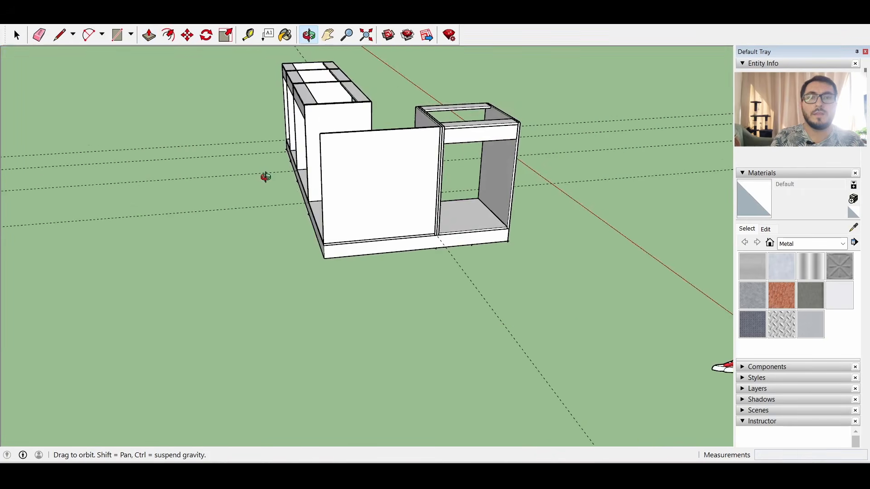
Copy the top rails and vertical strip of the bay next to the corner and align the copy in the corner bay
middle_drag(264, 176, 621, 249)
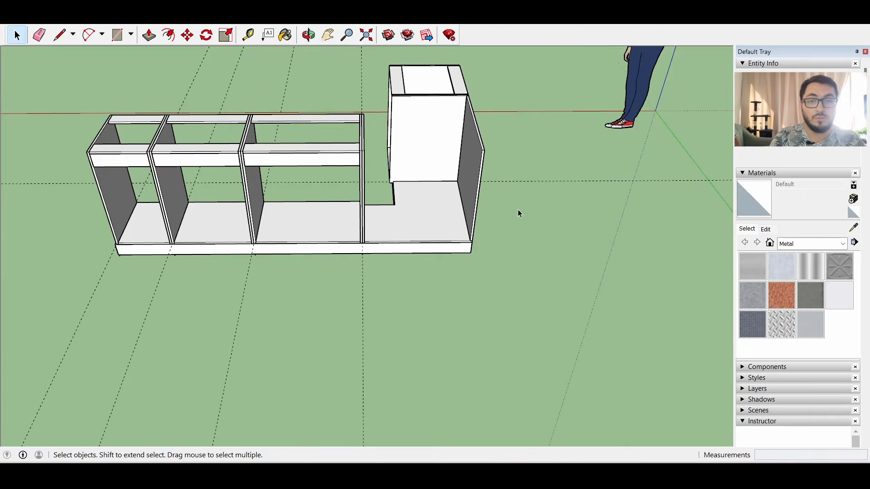
scroll(498, 204, up, 4)
ctrl+click(232, 163)
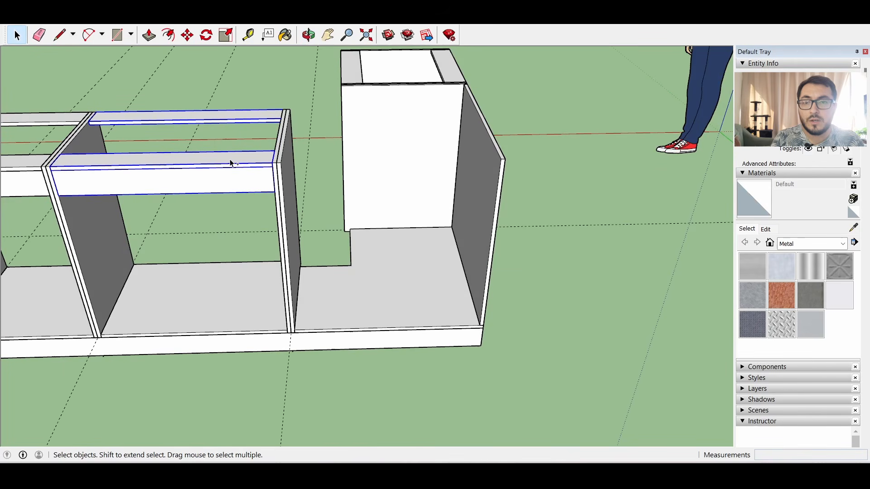
key(ctrl+v)
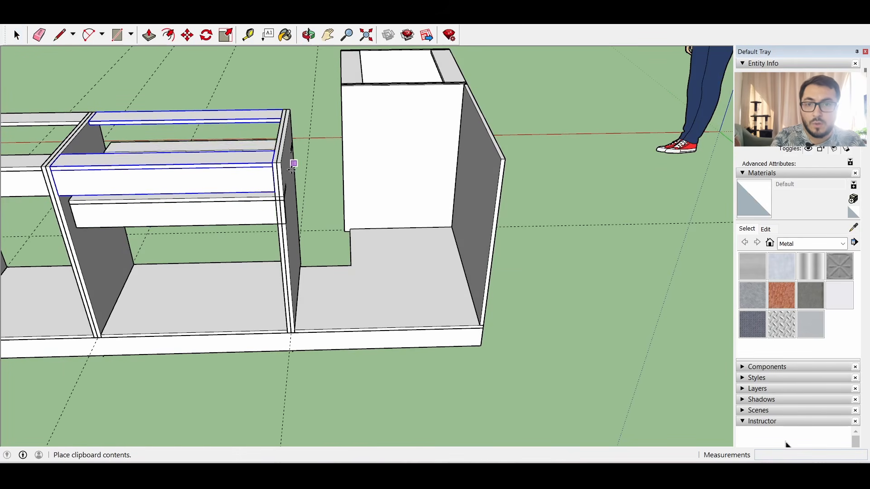
click(378, 163)
scroll(378, 162, up, 4)
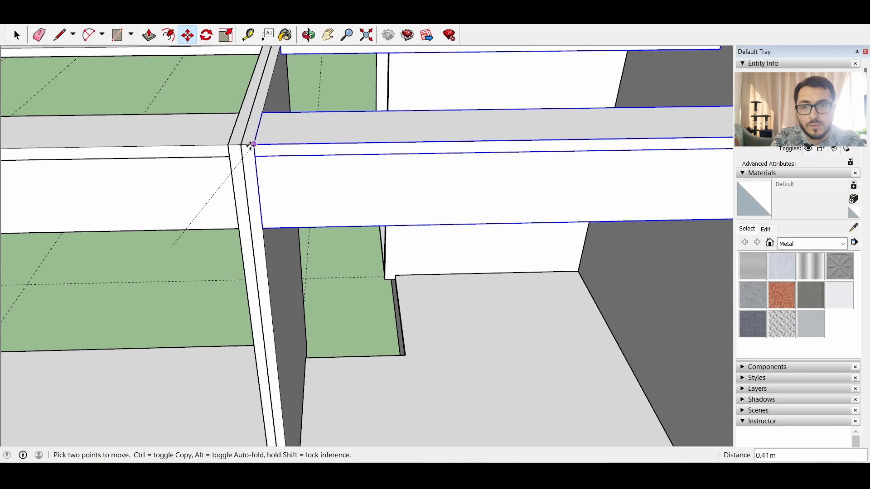
Make the copied rails unique and extend both top rails until they meet the fondo81 panel
right_click(418, 198)
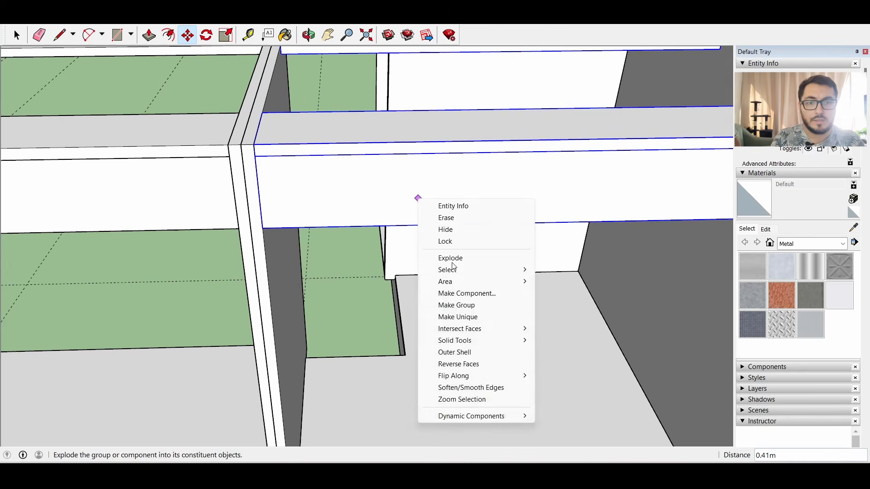
click(470, 316)
scroll(503, 267, down, 5)
middle_drag(502, 267, 462, 225)
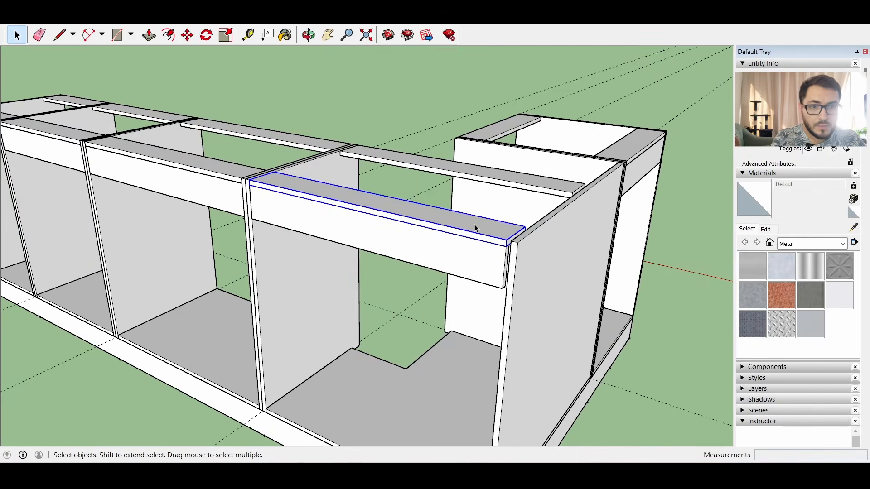
double_click(474, 225)
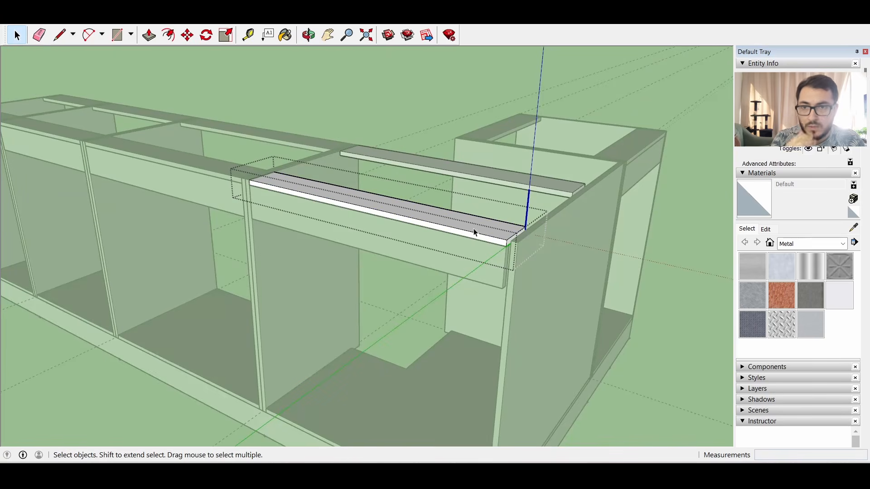
key(p)
scroll(529, 290, up, 3)
scroll(512, 254, up, 2)
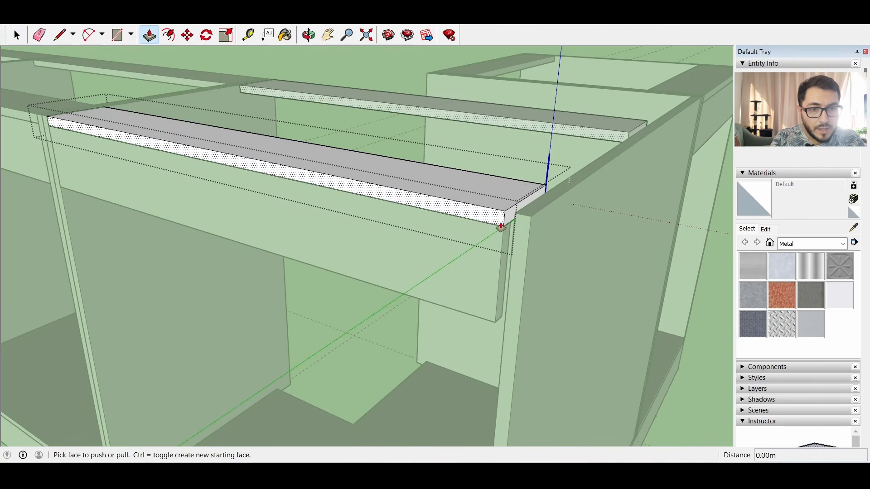
click(507, 224)
key(space)
click(335, 264)
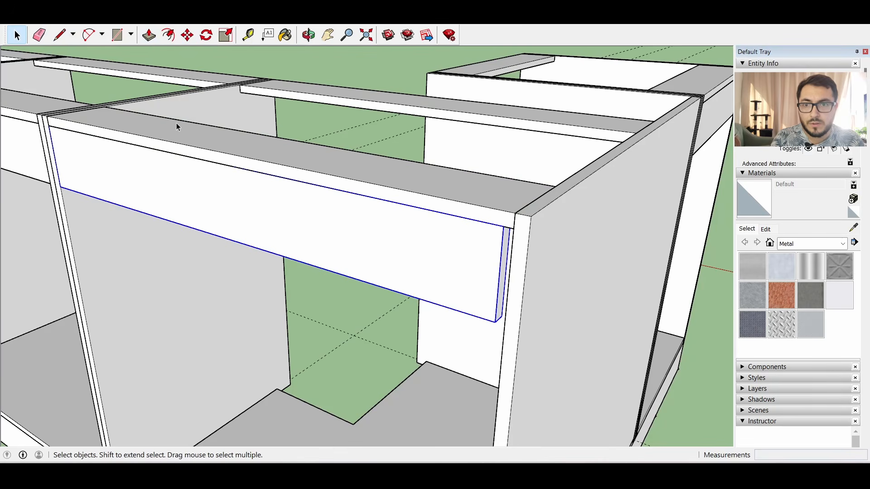
click(166, 104)
Draw a rectangle from the short leg's side panel top corner to the corner bay's inner rail and extrude it into a connecting rail
scroll(677, 305, down, 5)
middle_drag(607, 263, 195, 195)
scroll(189, 180, up, 5)
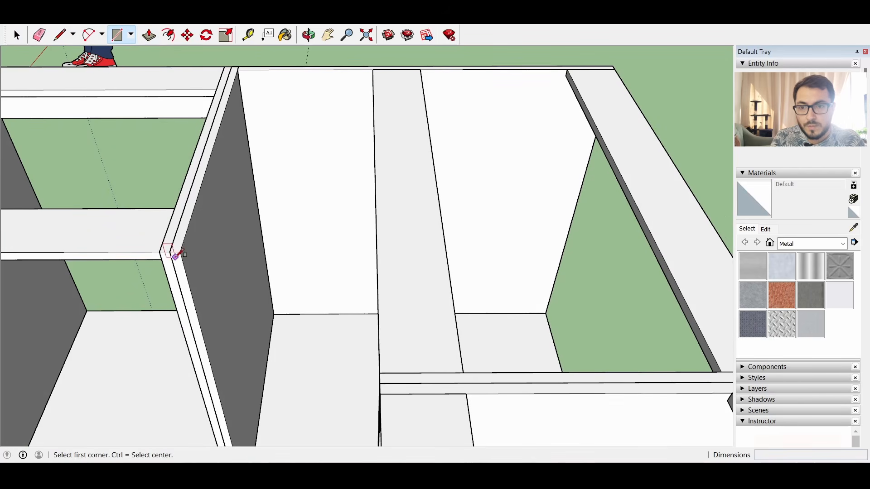
click(180, 251)
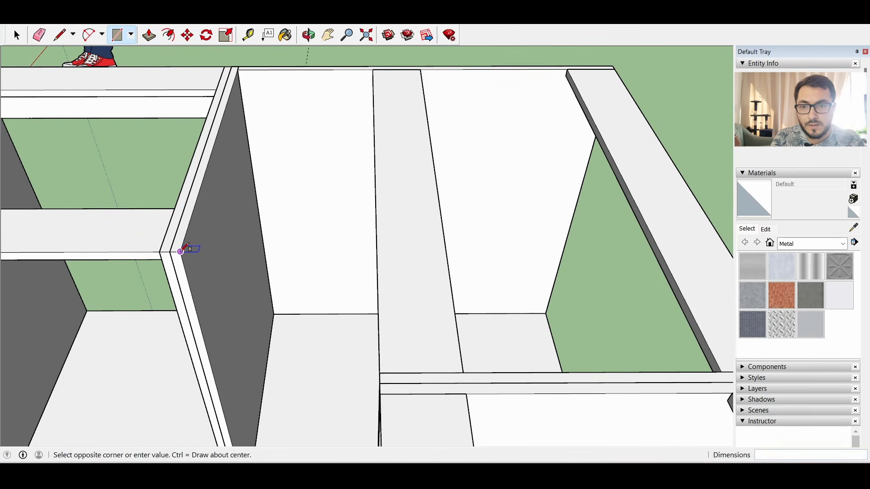
click(375, 208)
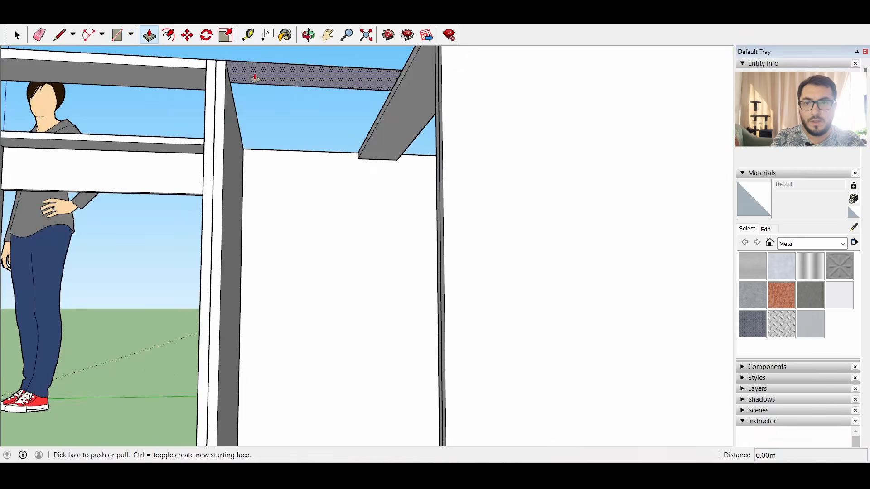
click(253, 89)
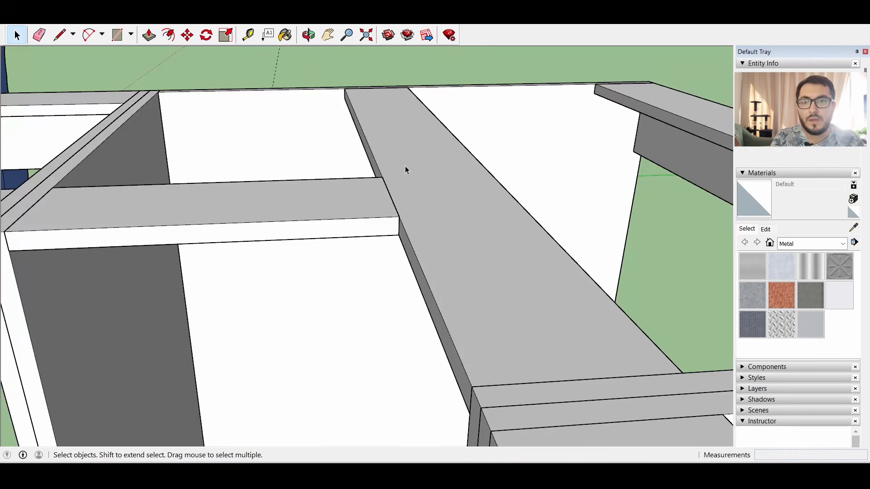
Select the connecting rail between the corner bay's side panel and inner rail and turn it into a component
middle_drag(404, 166, 220, 146)
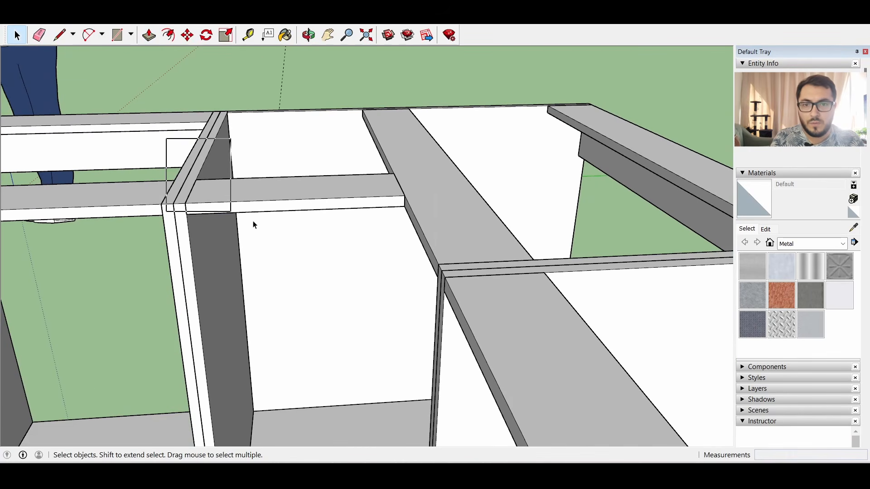
click(254, 204)
right_click(318, 194)
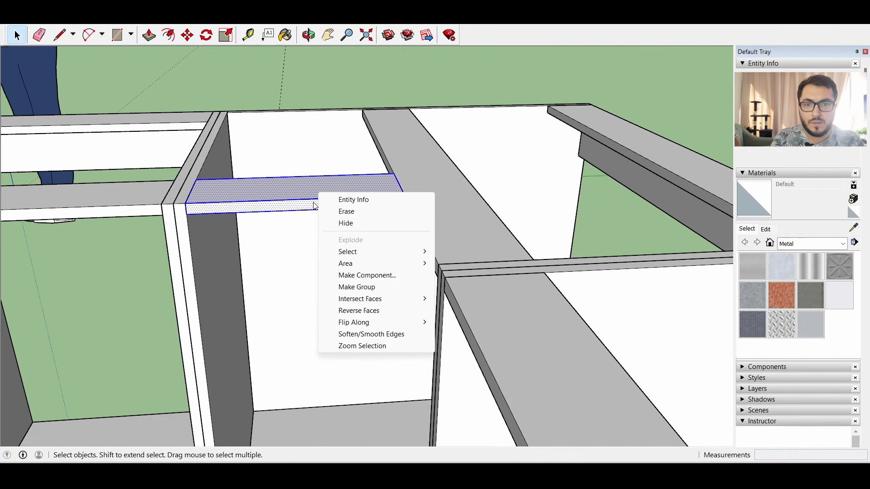
click(393, 275)
key(Return)
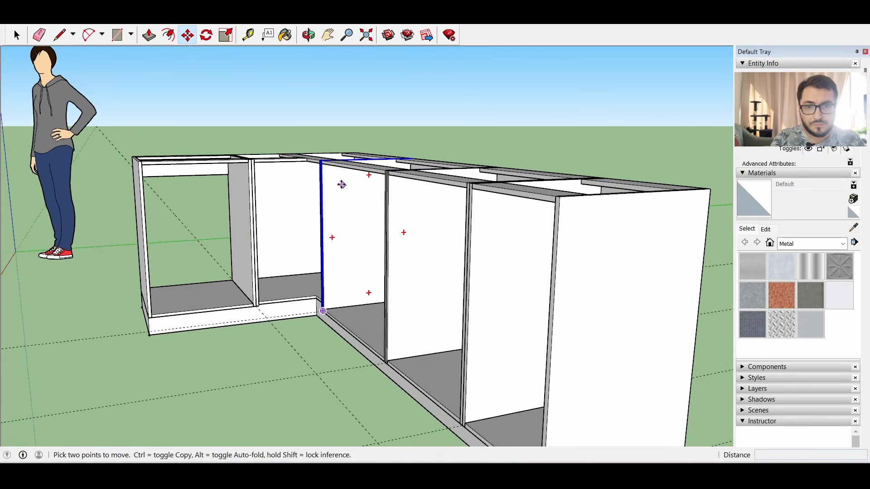
Examine the open fronts and the front edges of the top rails along both legs of the cabinet
middle_drag(342, 185, 491, 197)
scroll(473, 193, up, 3)
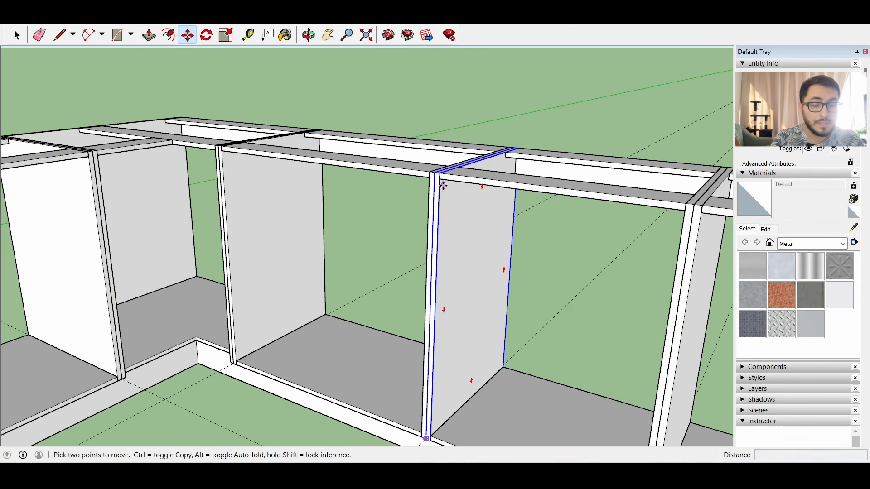
scroll(443, 186, down, 5)
middle_drag(598, 227, 520, 208)
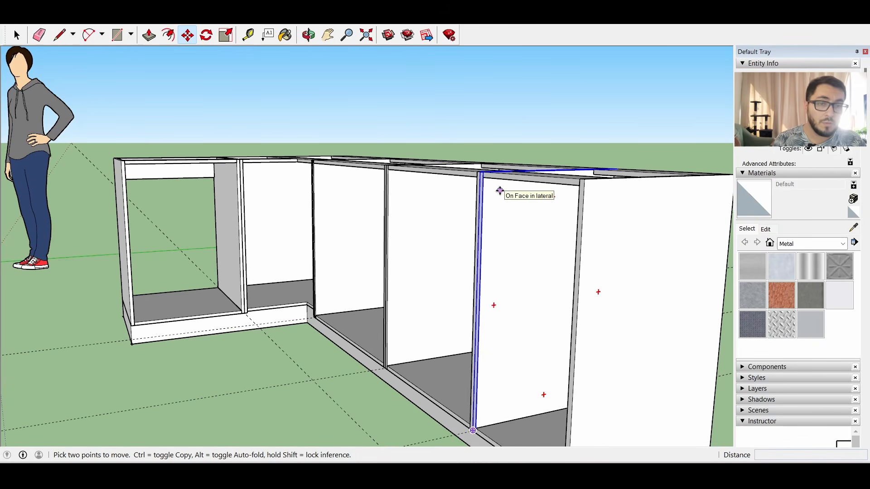
scroll(481, 185, up, 1)
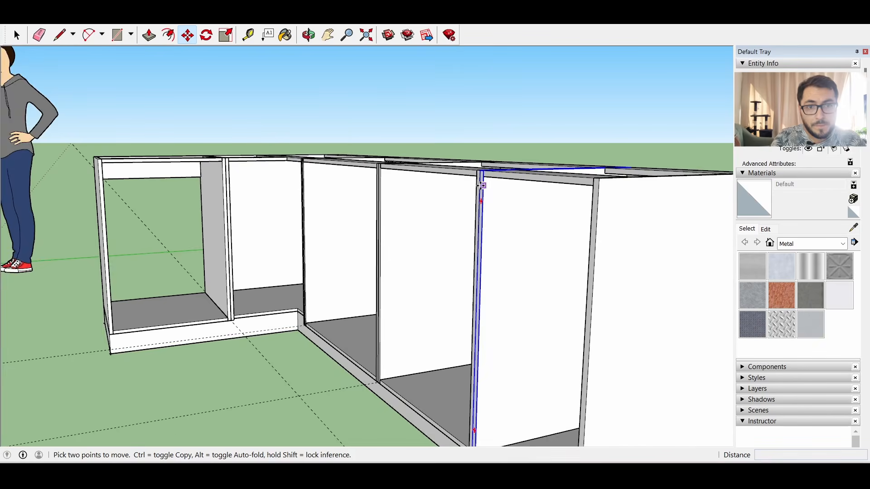
scroll(481, 185, up, 1)
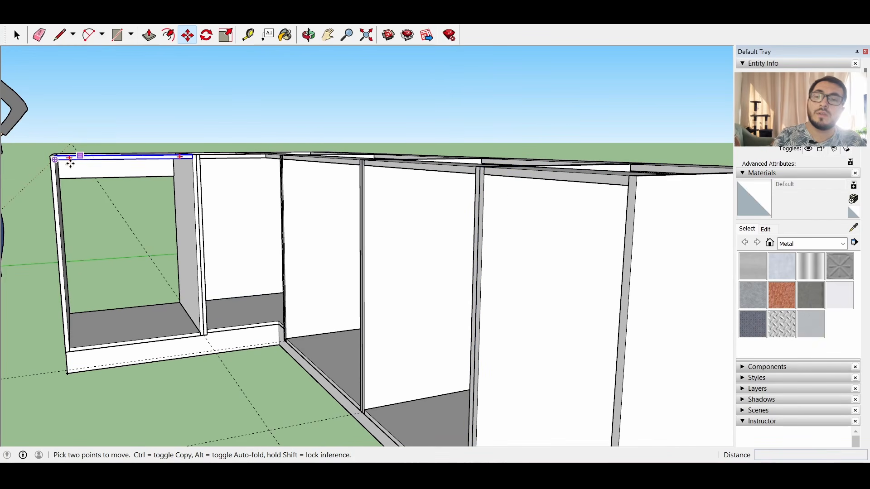
middle_drag(190, 186, 431, 243)
scroll(412, 238, down, 2)
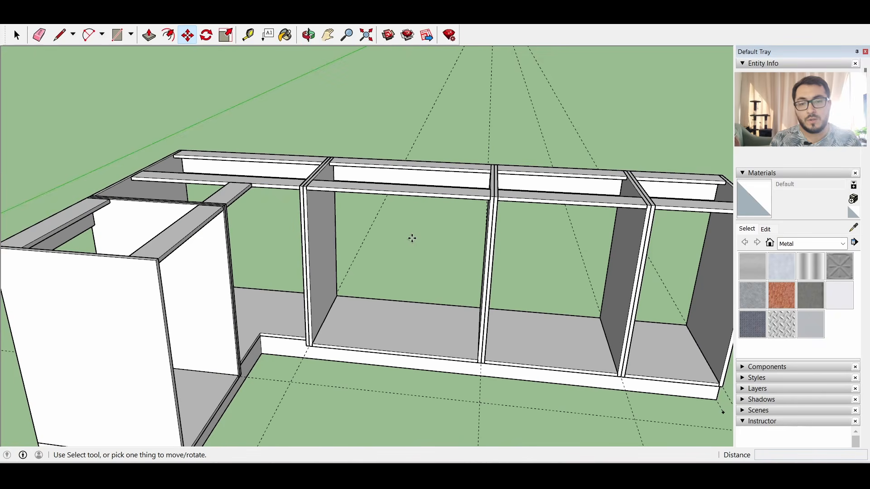
scroll(412, 238, down, 3)
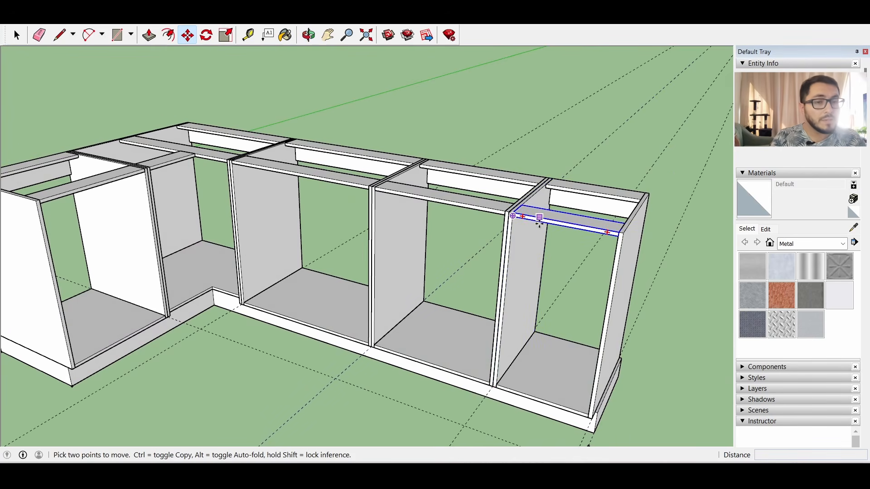
Draw a 0.38 by 0.05 m rectangle under the end bay's front top rail and extrude it 0.015 m into a strip
scroll(616, 259, up, 3)
middle_drag(616, 259, 521, 170)
click(120, 41)
scroll(523, 145, up, 2)
click(522, 139)
scroll(572, 172, down, 2)
scroll(720, 161, up, 1)
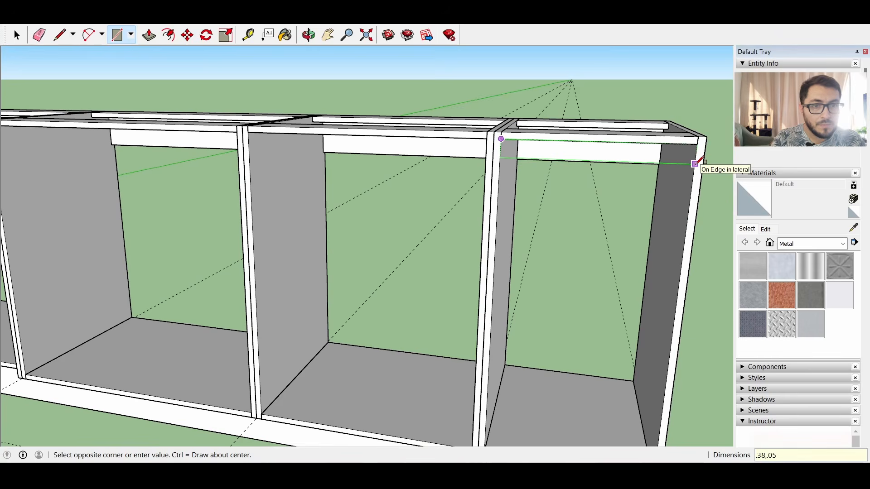
click(696, 162)
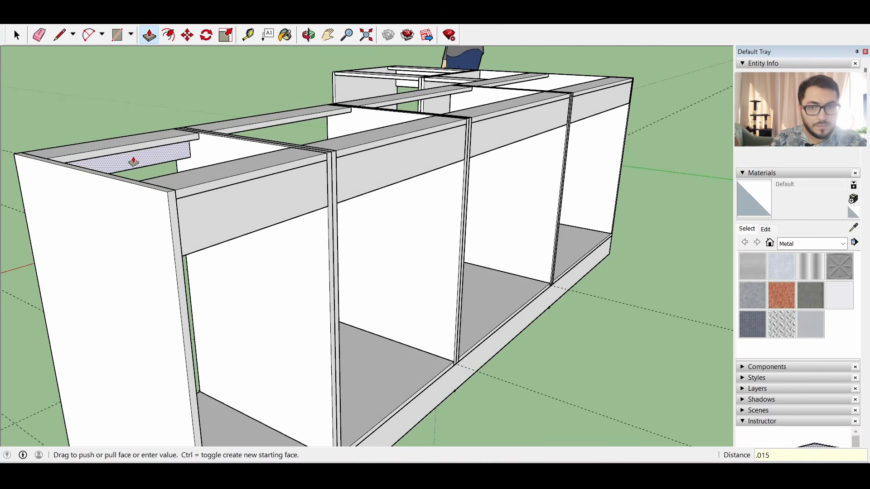
key(Return)
Make the front strip a component named Trim and paste copies of it into the two neighbouring bays
key(space)
right_click(151, 158)
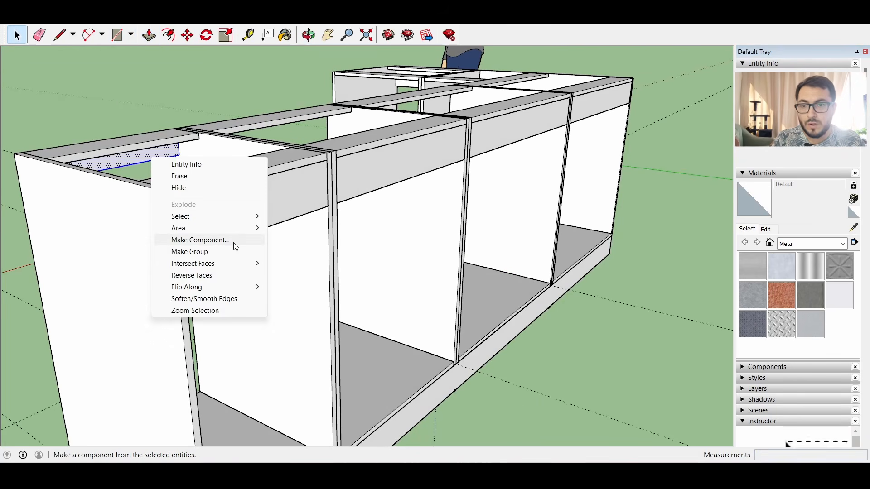
click(236, 240)
text(Trim)
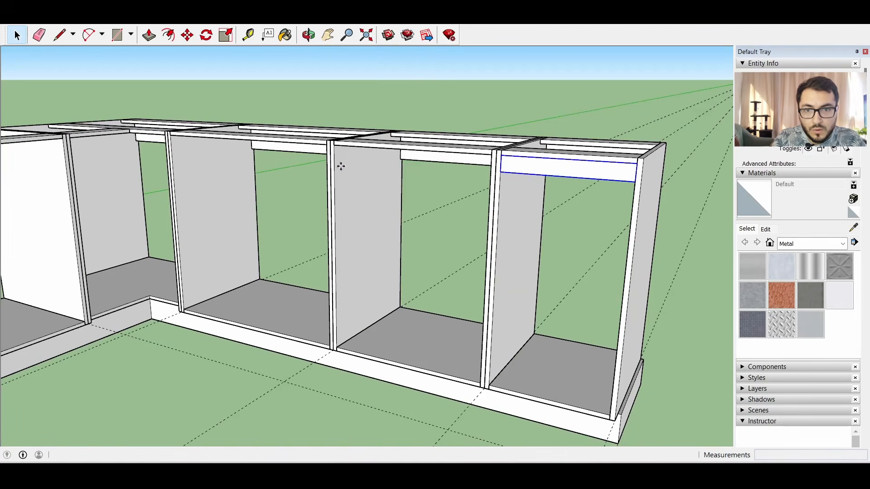
key(ctrl+v)
click(339, 166)
key(ctrl+v)
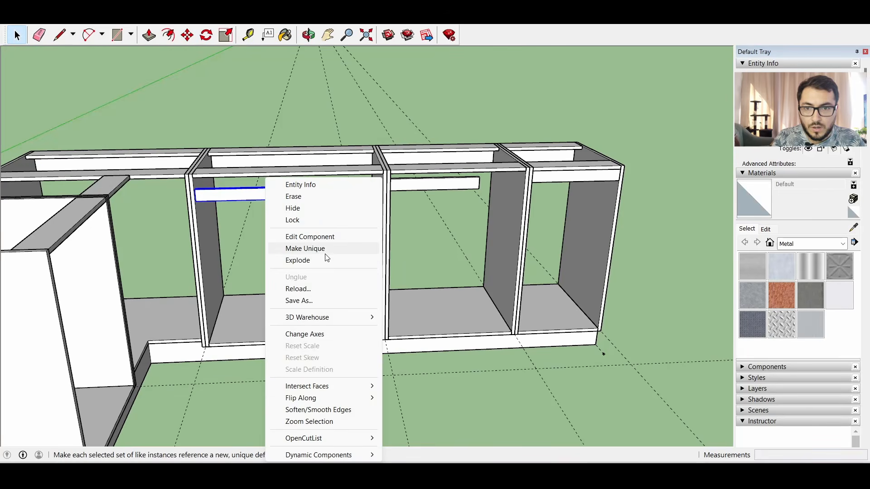
Make the wide bay's pasted strip unique and move the middle bay's strip against its side panel under the front rail
click(326, 250)
click(411, 186)
scroll(411, 186, up, 3)
middle_drag(486, 224, 401, 212)
scroll(343, 165, up, 3)
click(187, 35)
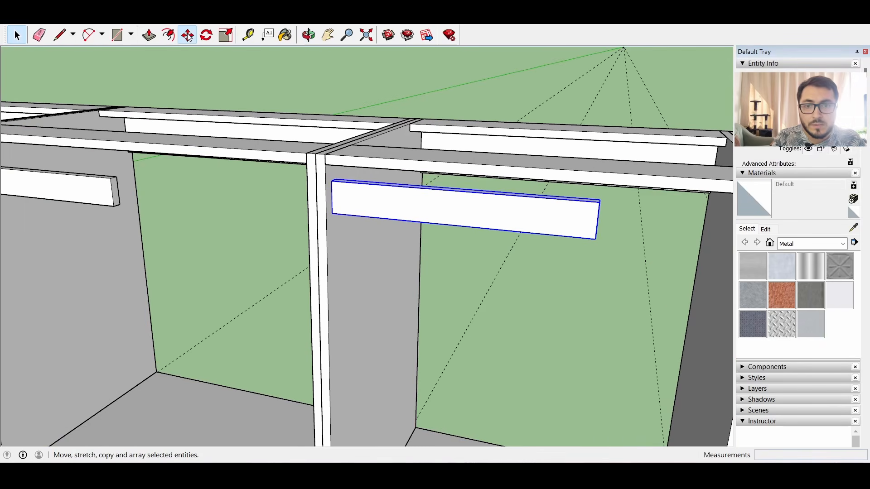
click(342, 188)
scroll(216, 208, down, 5)
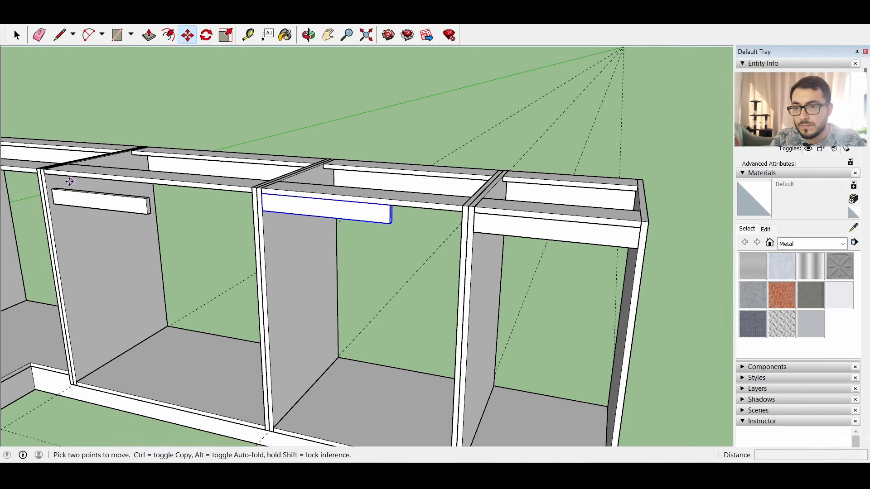
scroll(476, 341, up, 4)
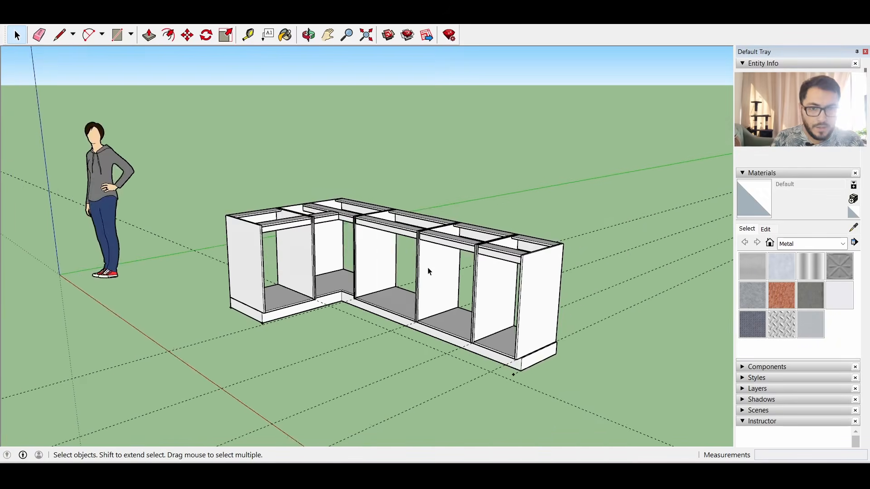
Select all panels, rails and strips of the end bay without the base and combine them into a group
scroll(432, 271, up, 2)
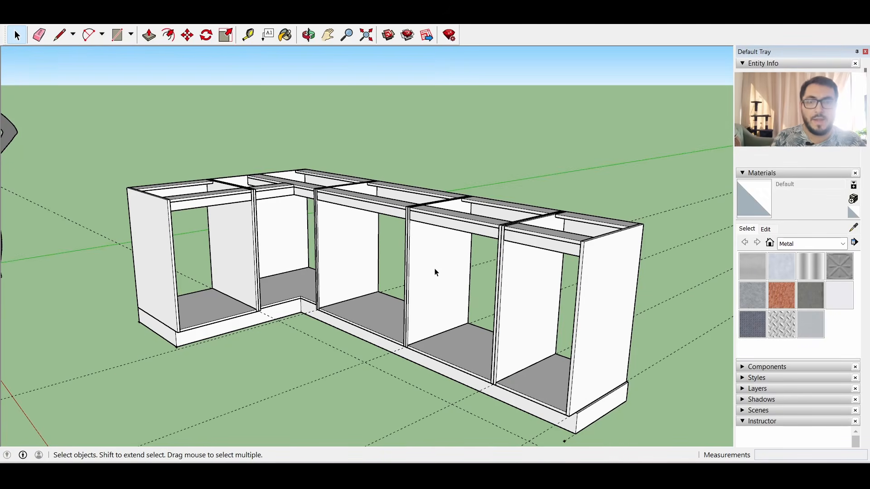
middle_drag(431, 247, 299, 250)
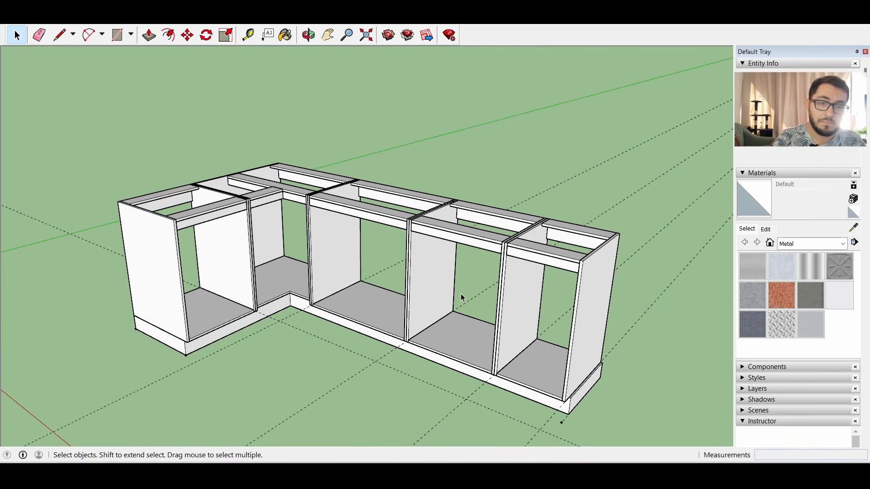
middle_drag(280, 186, 162, 295)
scroll(438, 299, up, 5)
middle_drag(440, 300, 457, 344)
drag(367, 145, 482, 356)
middle_drag(395, 296, 362, 229)
scroll(377, 226, up, 3)
shift+click(377, 224)
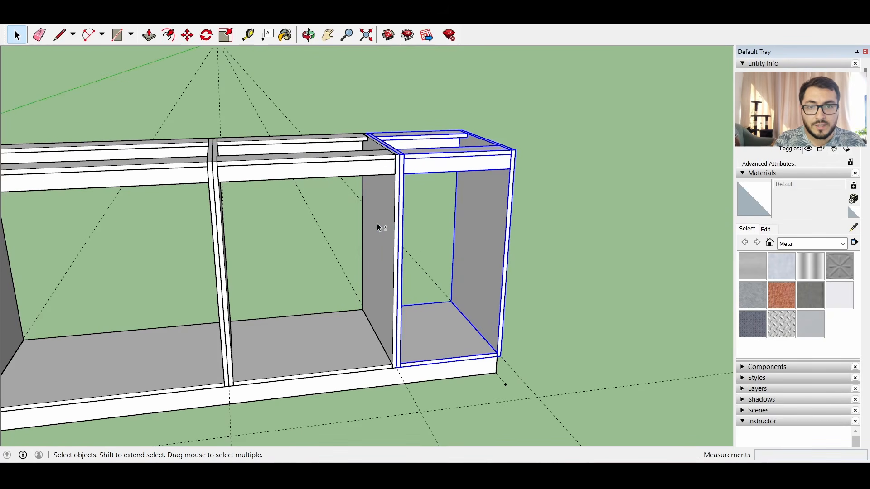
right_click(481, 211)
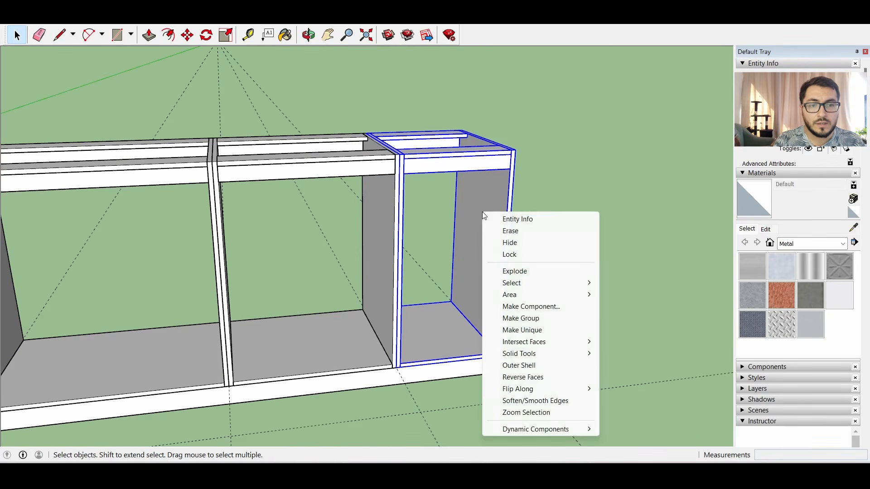
click(544, 316)
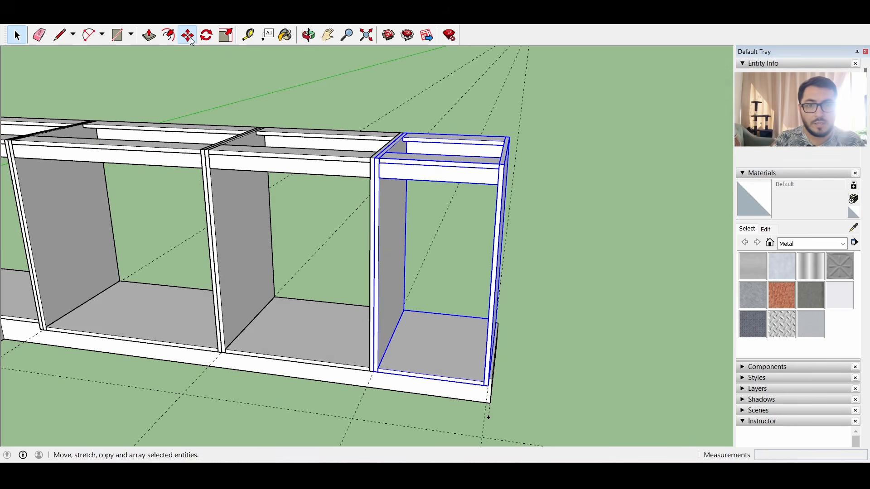
Move the grouped end bay off the base so that it stands apart from the neighbouring bay
click(187, 35)
click(462, 176)
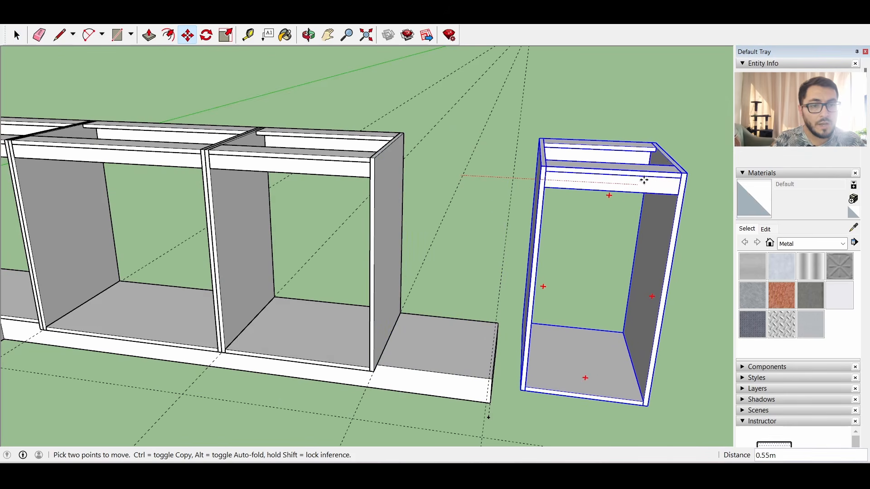
middle_drag(646, 179, 561, 303)
scroll(497, 245, down, 3)
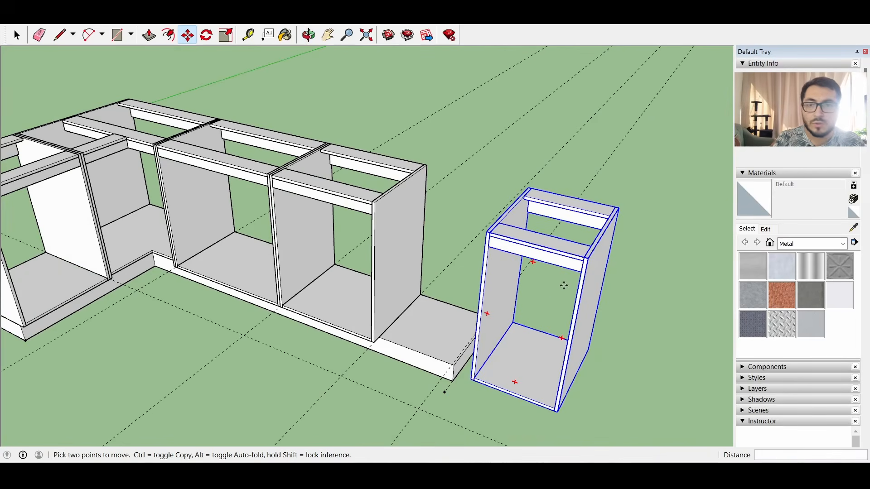
scroll(457, 245, up, 3)
click(502, 224)
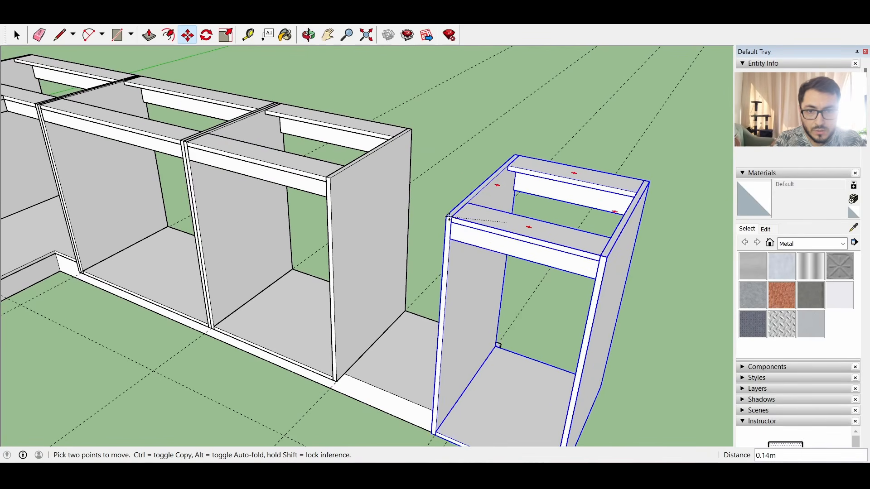
click(531, 137)
middle_drag(355, 262, 503, 255)
Group the parts of the bay now at the end of the row and move the group away from the base
click(17, 35)
middle_drag(254, 204, 260, 199)
drag(246, 94, 486, 411)
middle_drag(274, 302, 352, 171)
right_click(355, 174)
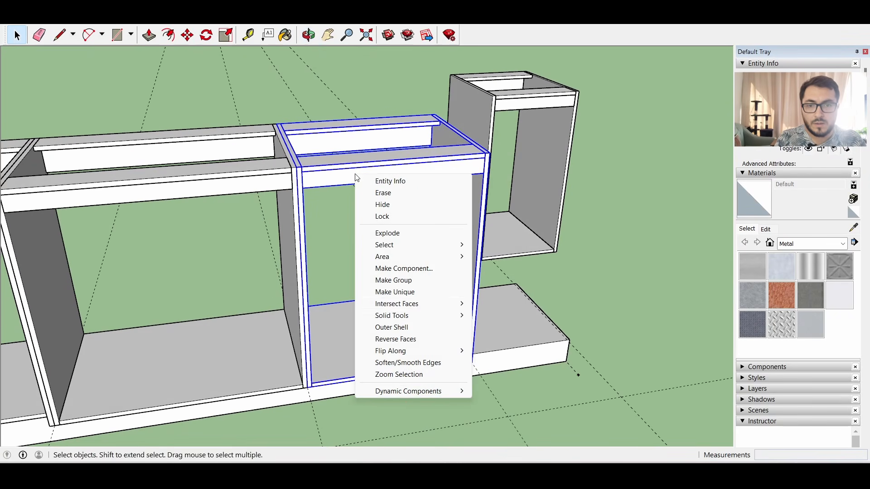
click(426, 284)
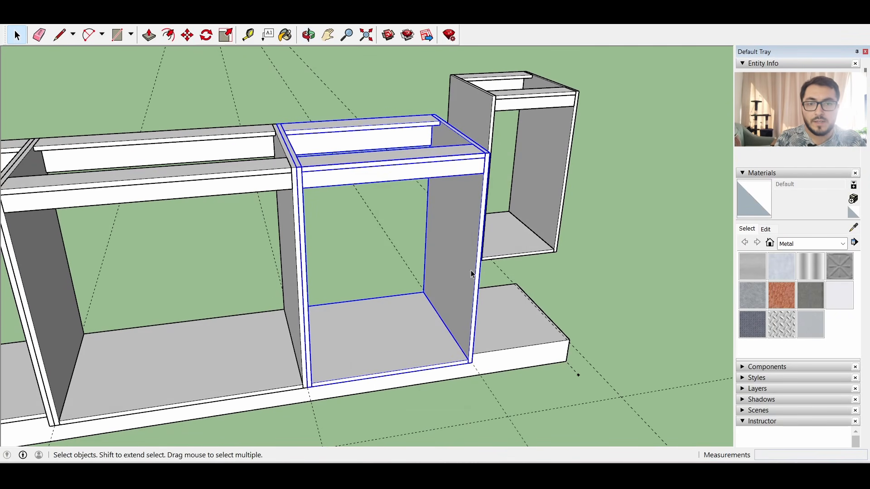
middle_drag(449, 263, 415, 284)
click(187, 35)
click(363, 178)
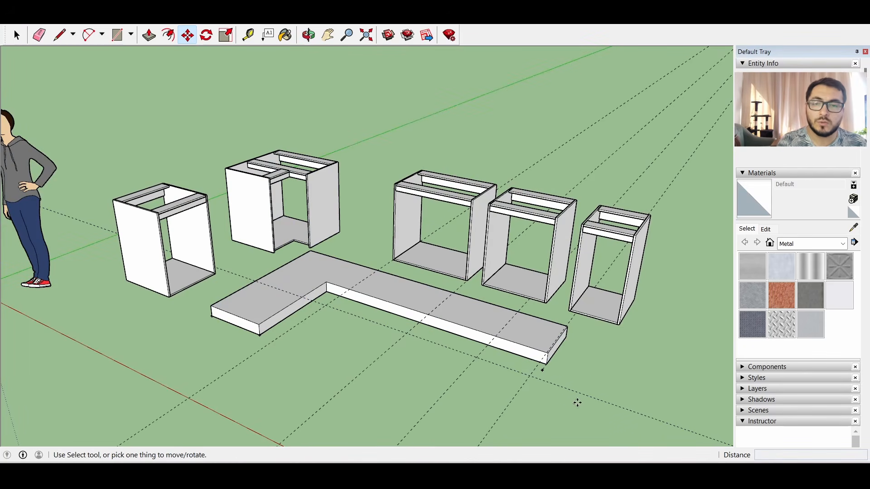
Select each of the five separated cabinet modules in turn to check that it is a single group
click(17, 35)
click(151, 216)
click(271, 199)
click(456, 196)
click(506, 224)
click(614, 234)
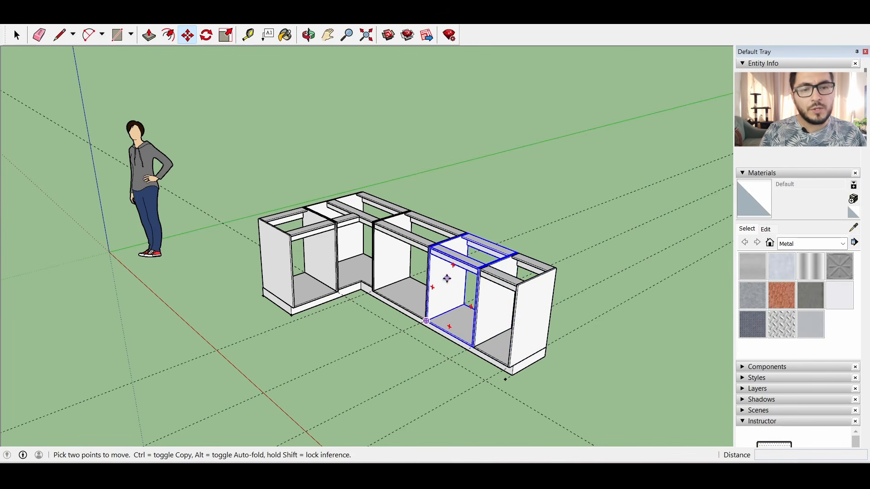
Draw a vertical 2.64 by 2.3 m wall rectangle behind the long leg, starting at the base's rear ground corner
middle_drag(446, 278, 473, 272)
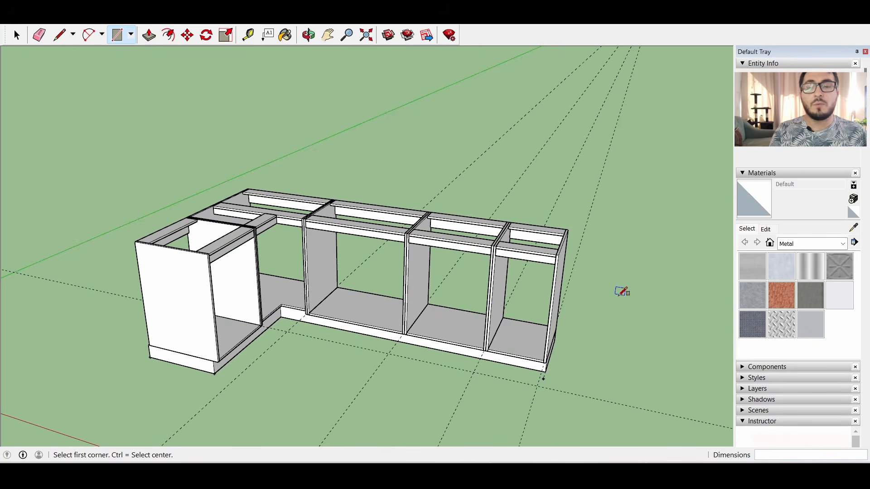
middle_drag(647, 296, 514, 353)
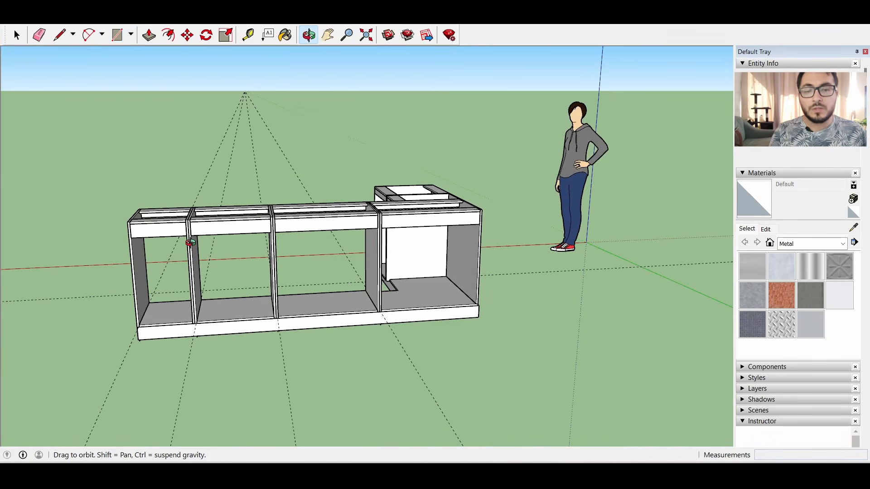
scroll(498, 337, up, 3)
click(460, 295)
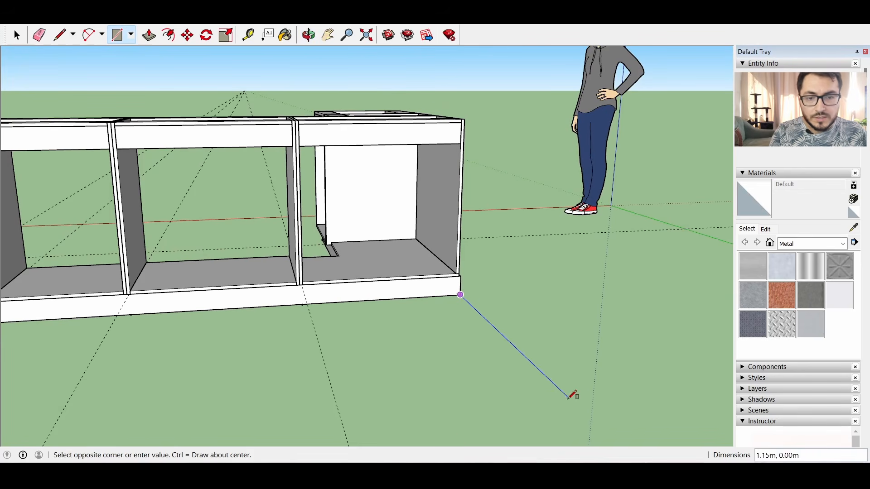
scroll(573, 394, down, 3)
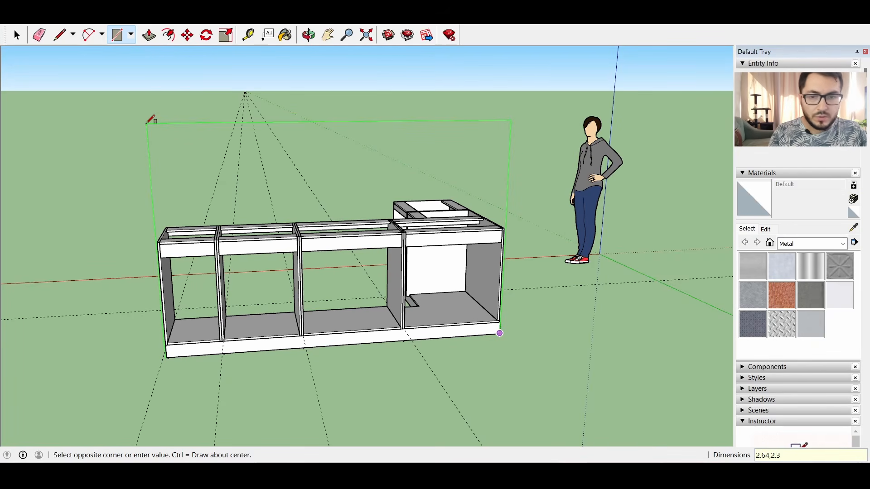
key(Return)
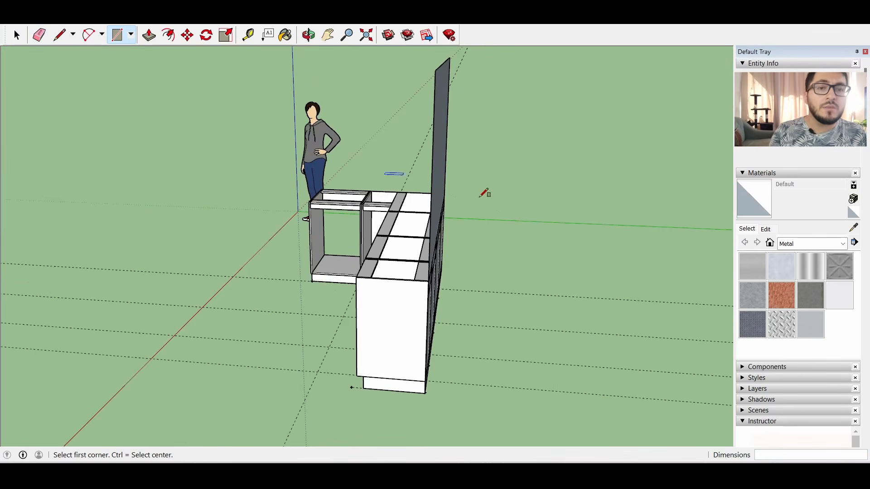
Push/pull the rear wall rectangle away from the cabinets to give the wall its thickness
mouse_move(480, 196)
middle_down()
mouse_move(497, 192)
mouse_move(481, 185)
middle_up()
key(p)
middle_drag(557, 186, 379, 156)
drag(379, 155, 402, 158)
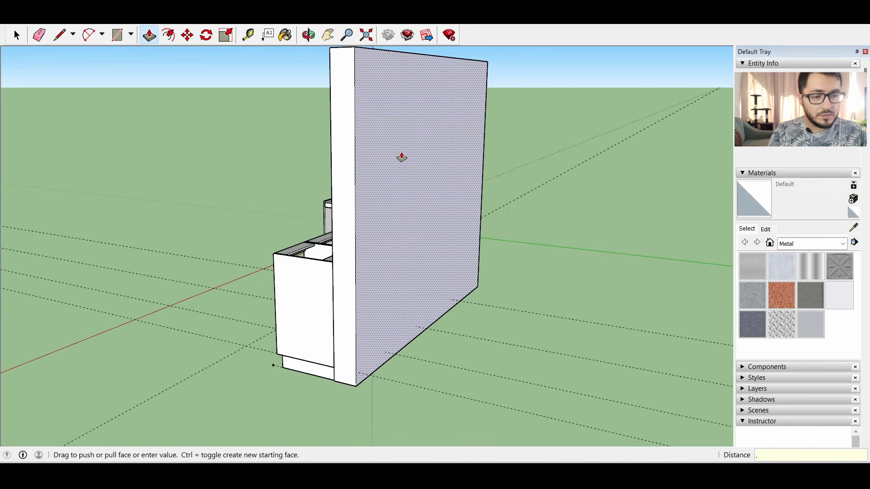
key(Return)
Select the whole wall solid and turn it into a component named muro
key(space)
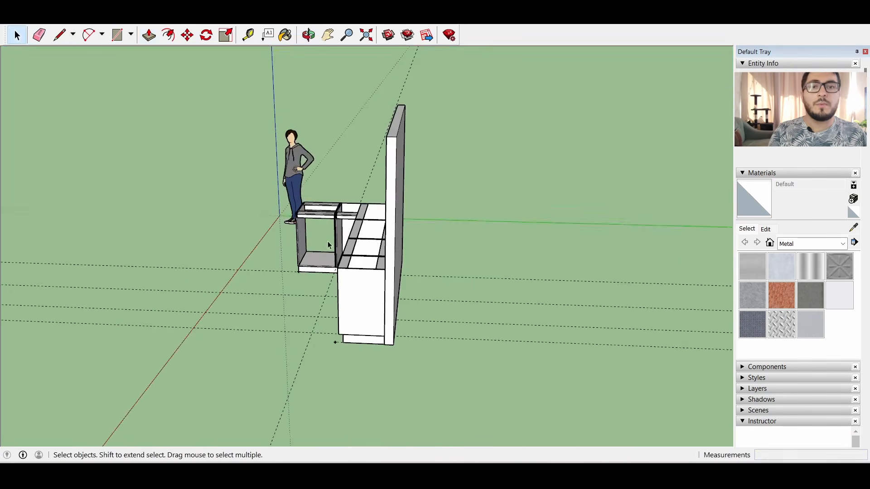
click(395, 181)
right_click(392, 258)
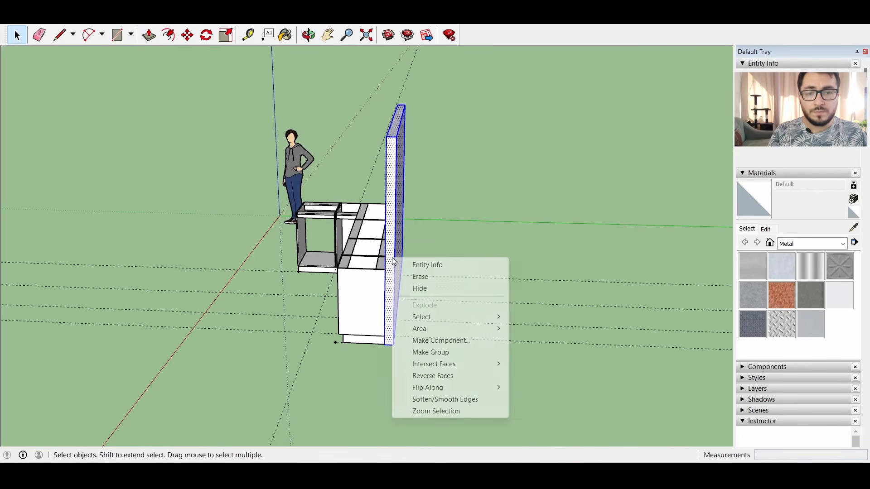
middle_drag(451, 334, 388, 124)
click(511, 170)
scroll(460, 165, up, 4)
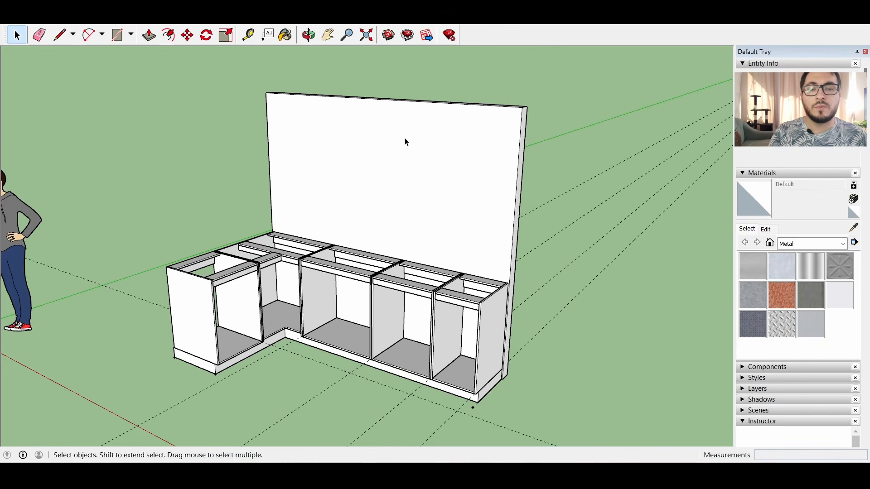
Place a horizontal guide line on the wall 0.57 m above the rear top edge of the base cabinets
click(248, 35)
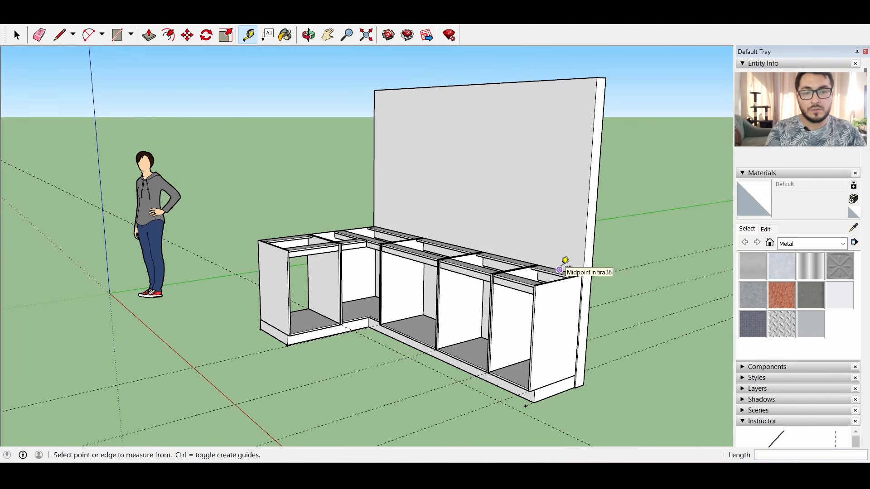
scroll(561, 264, up, 2)
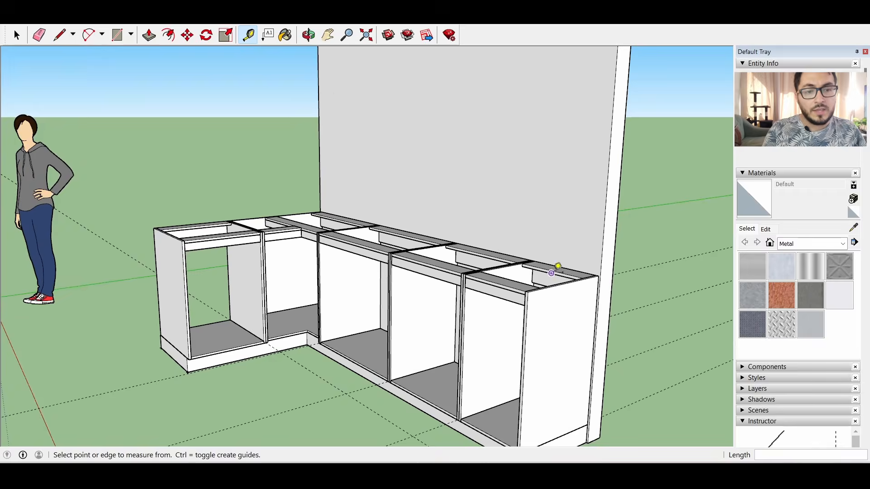
click(563, 267)
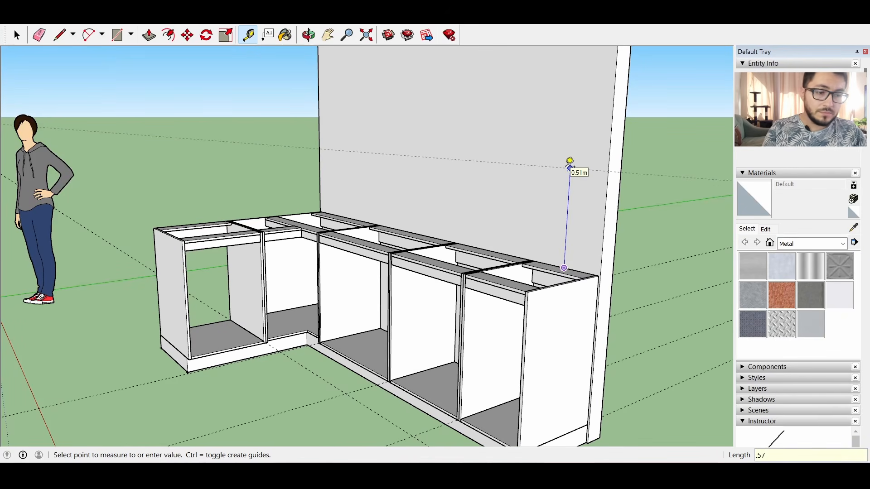
key(Return)
middle_drag(573, 165, 569, 242)
scroll(569, 241, down, 4)
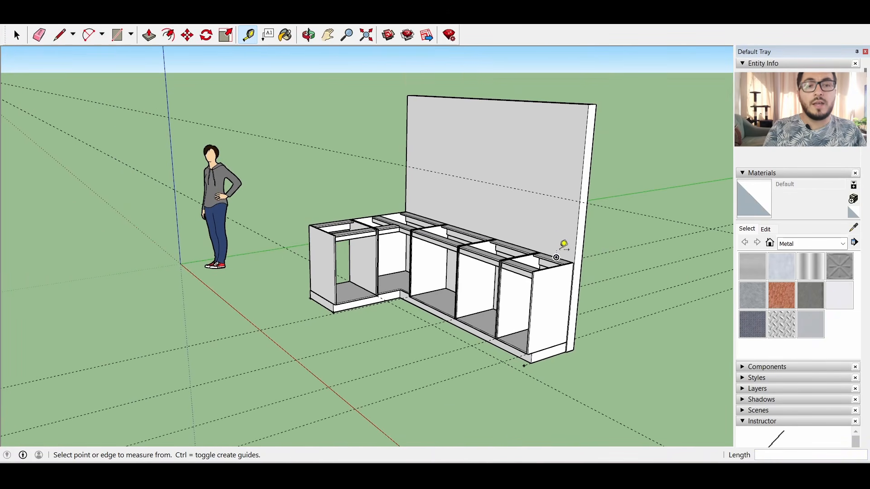
Examine the wall, its horizontal guide and the cabinet row below from several angles
scroll(553, 171, up, 4)
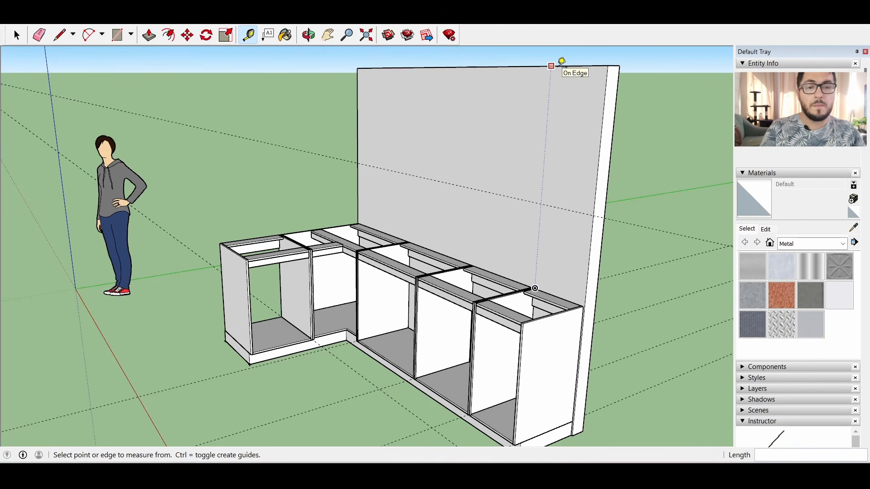
scroll(553, 246, up, 2)
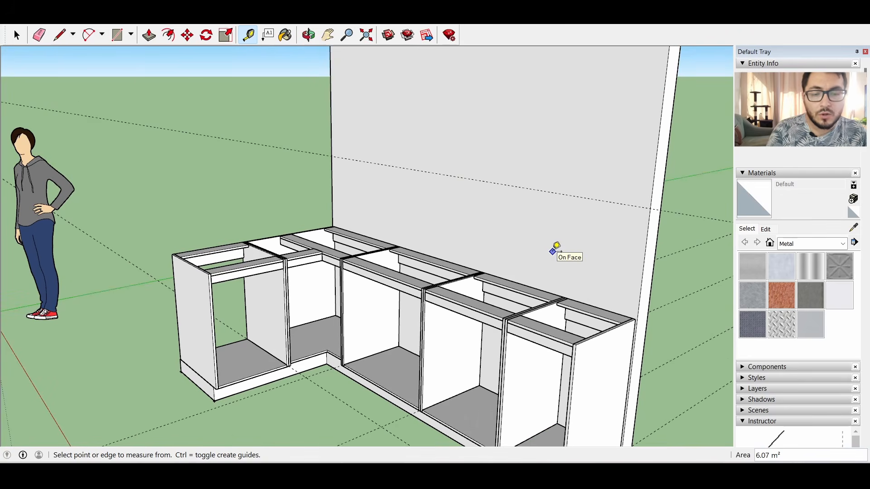
middle_drag(553, 247, 617, 355)
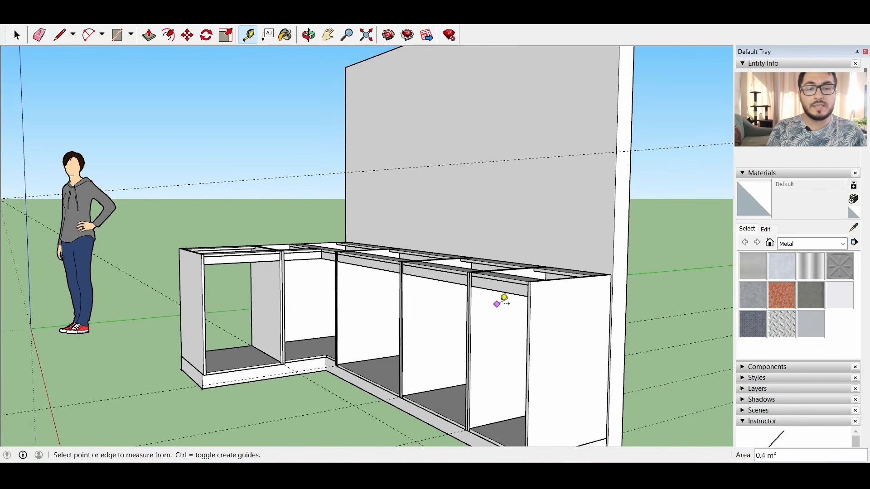
middle_drag(492, 316, 609, 372)
scroll(548, 246, down, 1)
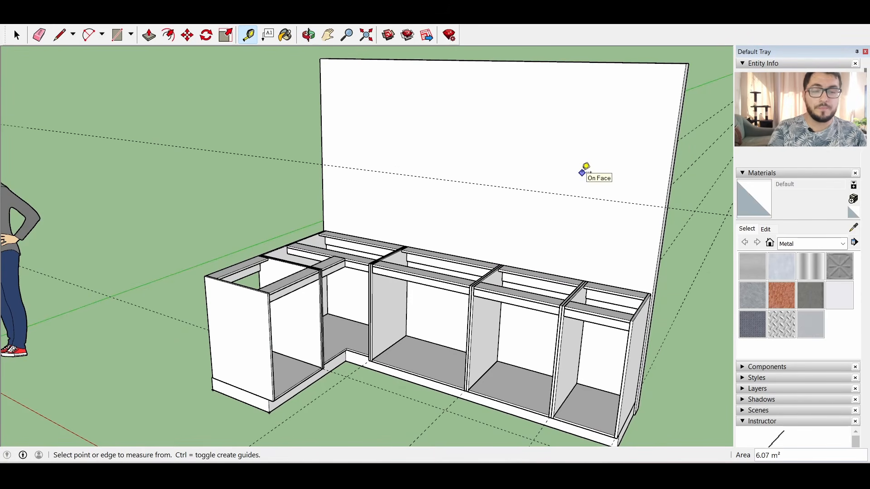
middle_drag(582, 169, 536, 212)
scroll(365, 216, down, 3)
middle_drag(365, 216, 385, 222)
scroll(515, 214, up, 3)
middle_drag(514, 214, 534, 212)
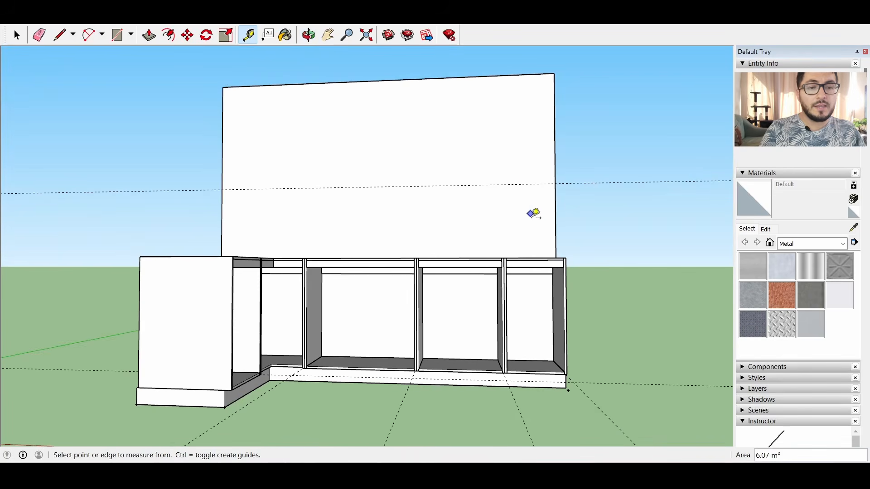
Place a vertical guide from the rear of the joint beside the corner module up to the wall's horizontal guide
middle_drag(305, 258, 301, 237)
scroll(302, 238, up, 5)
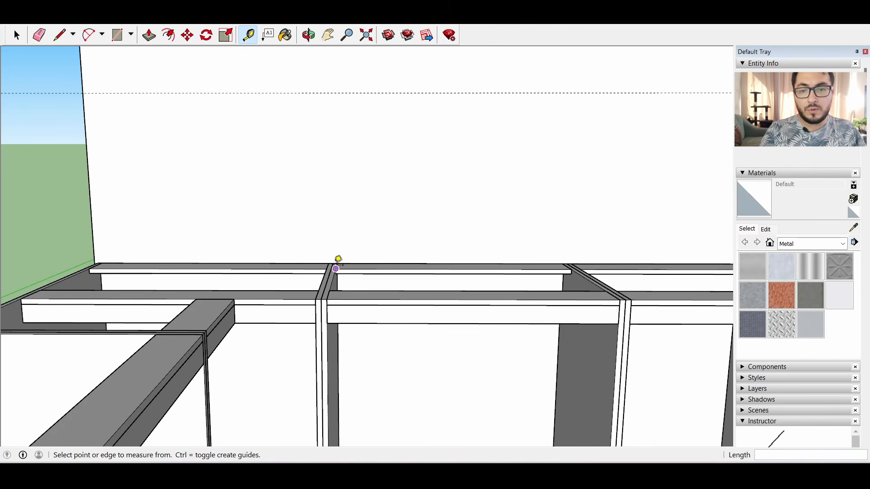
scroll(334, 258, up, 3)
mouse_move(334, 258)
middle_down()
mouse_move(330, 311)
mouse_move(346, 250)
middle_up()
scroll(334, 250, up, 3)
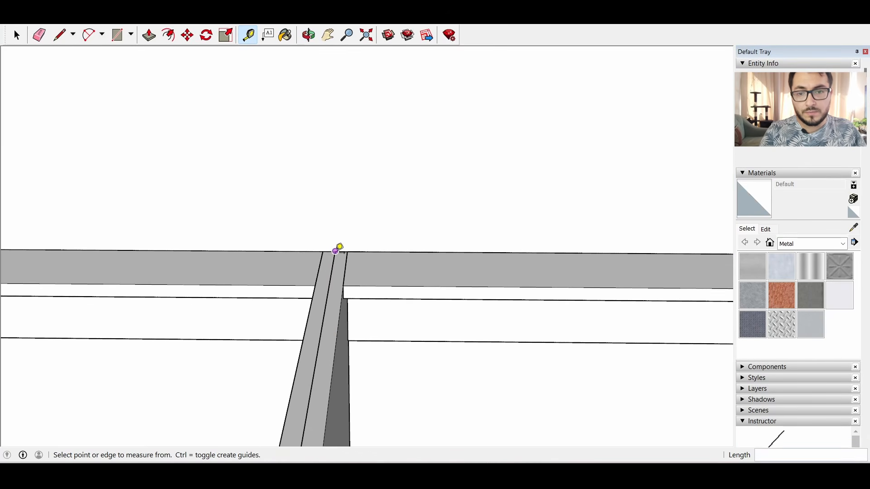
click(334, 250)
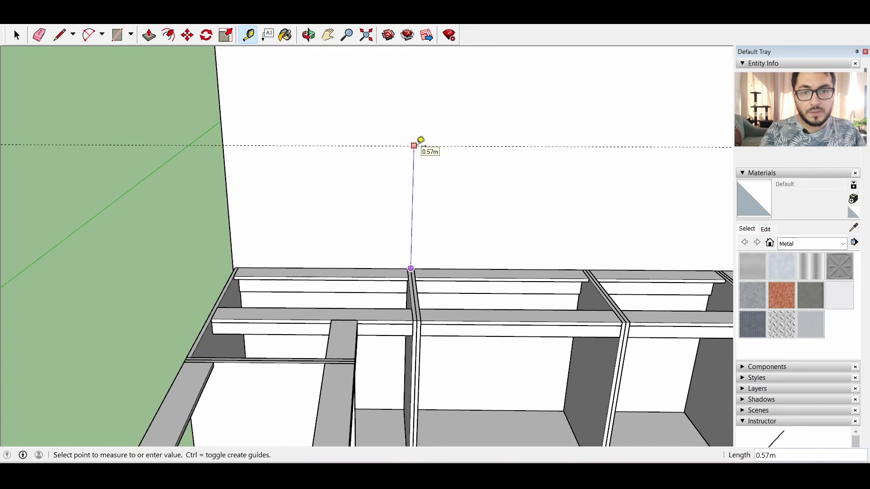
click(413, 145)
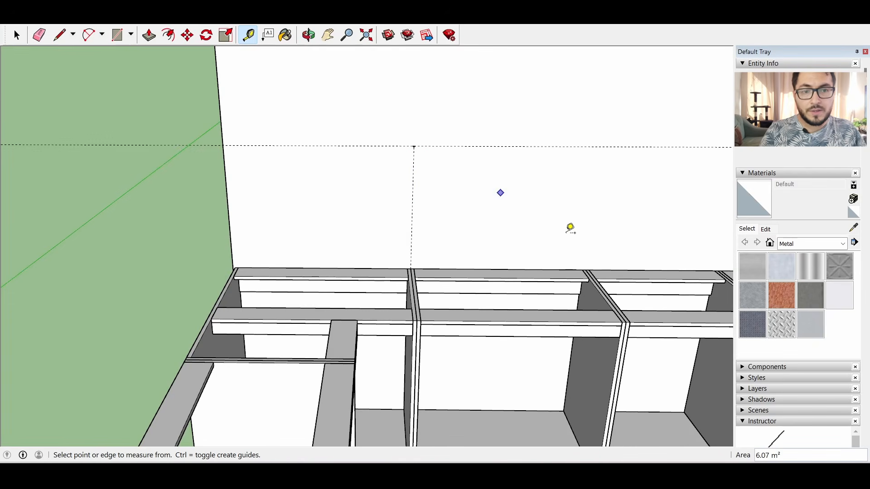
Add vertical guides from the rear of the other two long-leg module joints up to the horizontal guide
scroll(608, 253, up, 5)
click(584, 249)
scroll(602, 227, down, 3)
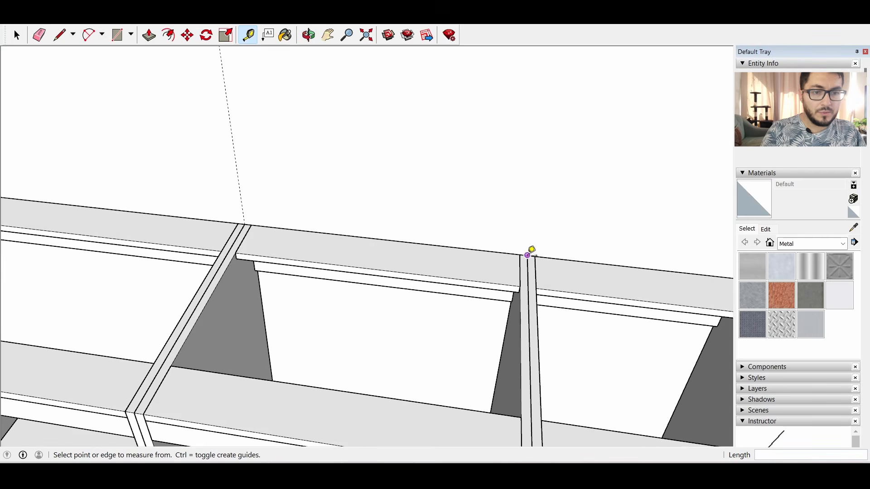
click(528, 253)
scroll(544, 218, down, 5)
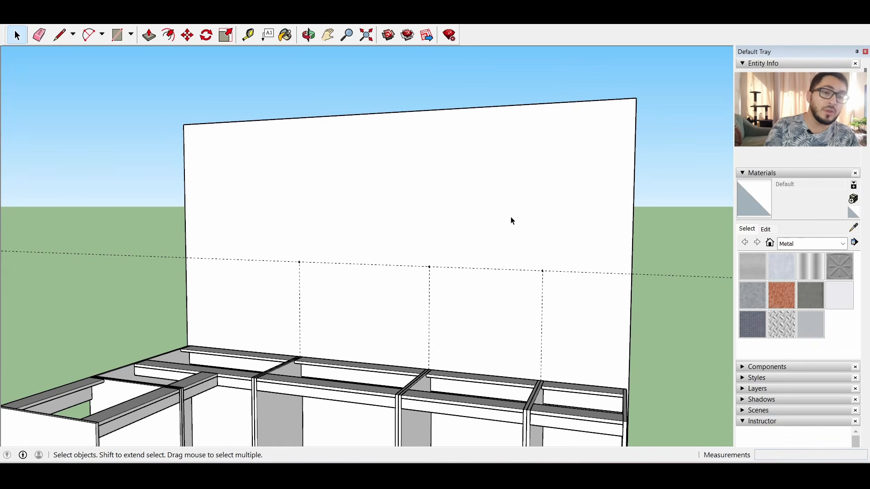
Draw a 0.015 by 0.65 m upright rectangle on the wall from the guide intersection nearest the corner module
middle_drag(538, 285, 522, 258)
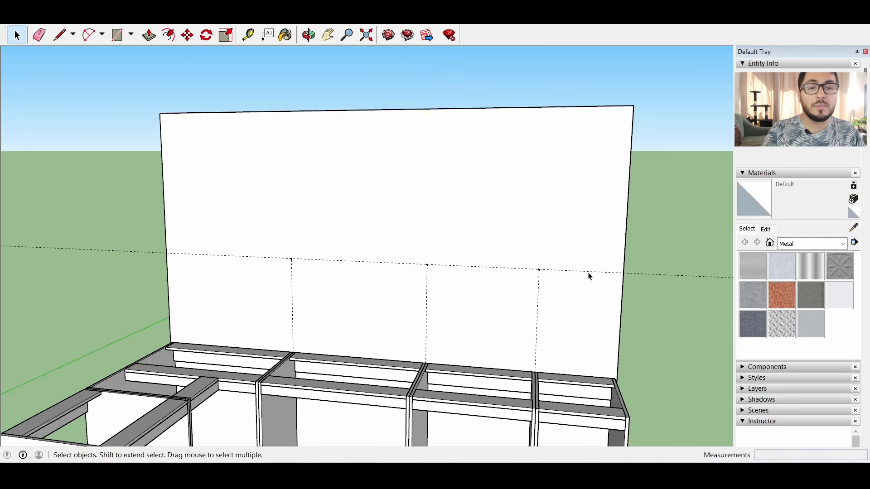
middle_drag(590, 276, 471, 296)
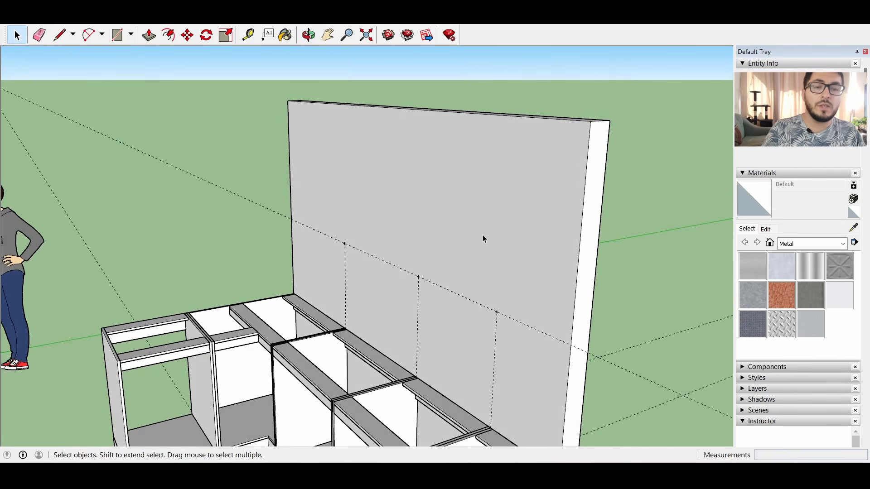
middle_drag(475, 307, 670, 288)
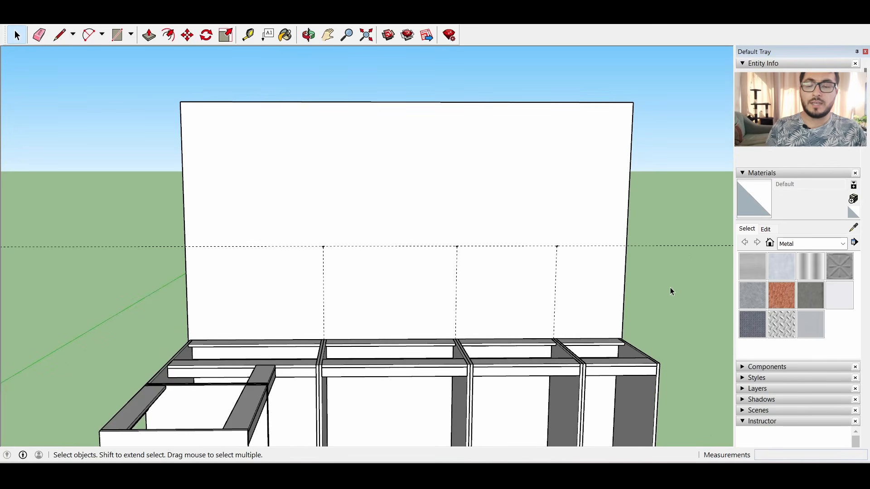
middle_drag(390, 316, 362, 323)
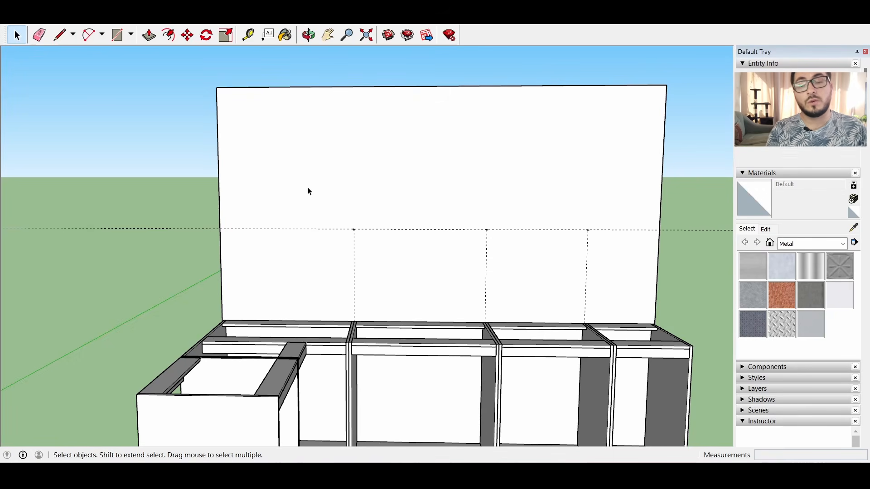
key(r)
click(354, 229)
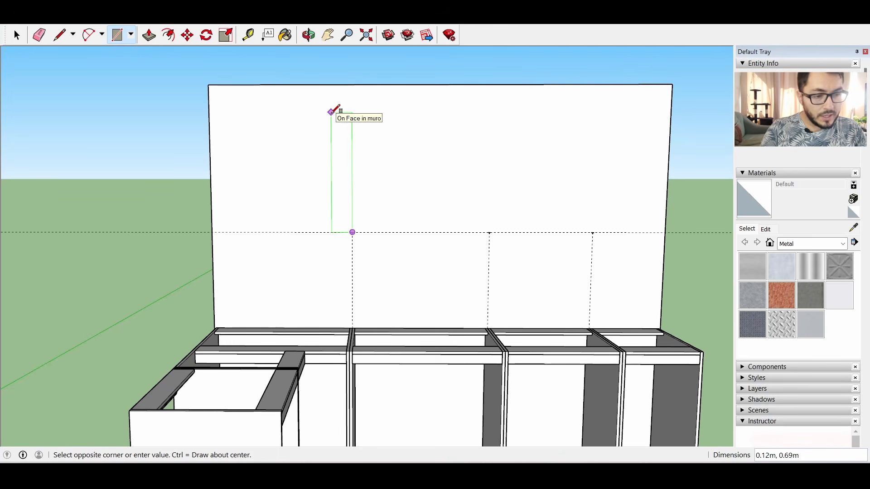
text(.015,.6)
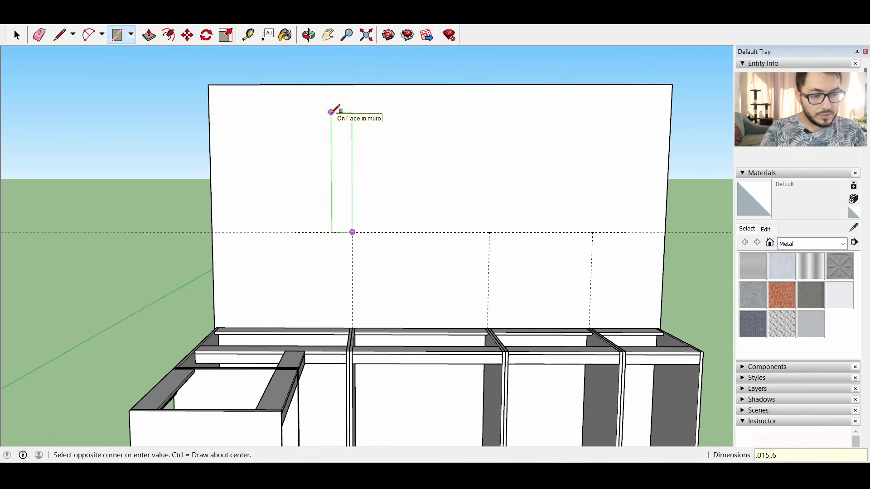
text(5)
key(Return)
Extrude the narrow wall rectangle 0.3 m out from the wall to form an upper cabinet side panel
key(p)
click(351, 225)
middle_drag(346, 225, 297, 233)
text(.3)
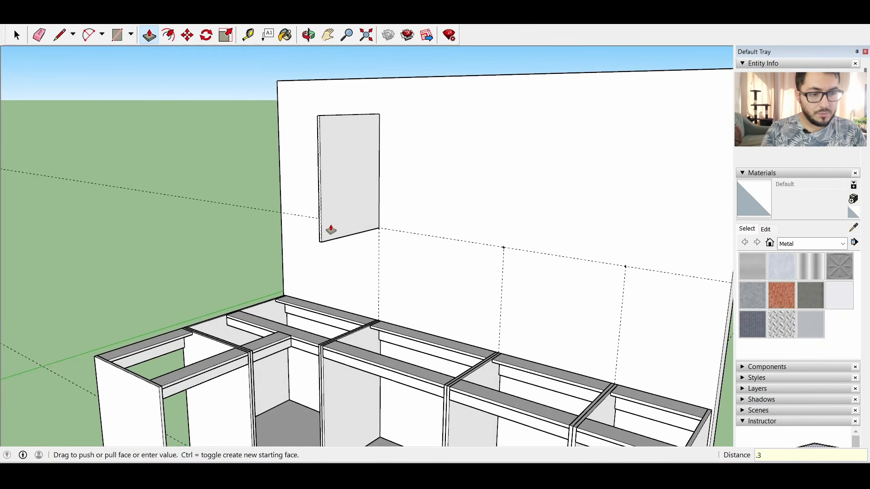
key(Return)
middle_drag(335, 229, 218, 187)
drag(605, 209, 669, 204)
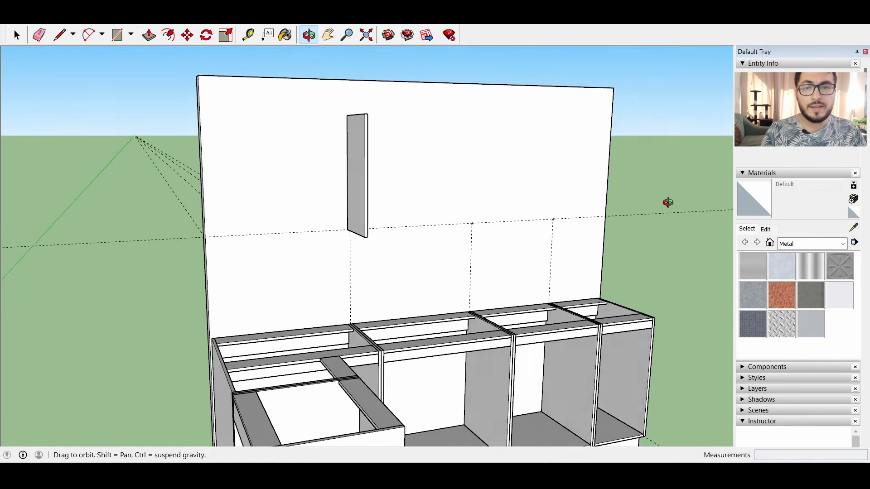
Select the entire upper side panel and make it a component named latcol
key(p)
click(16, 35)
triple_click(355, 182)
right_click(355, 182)
click(442, 268)
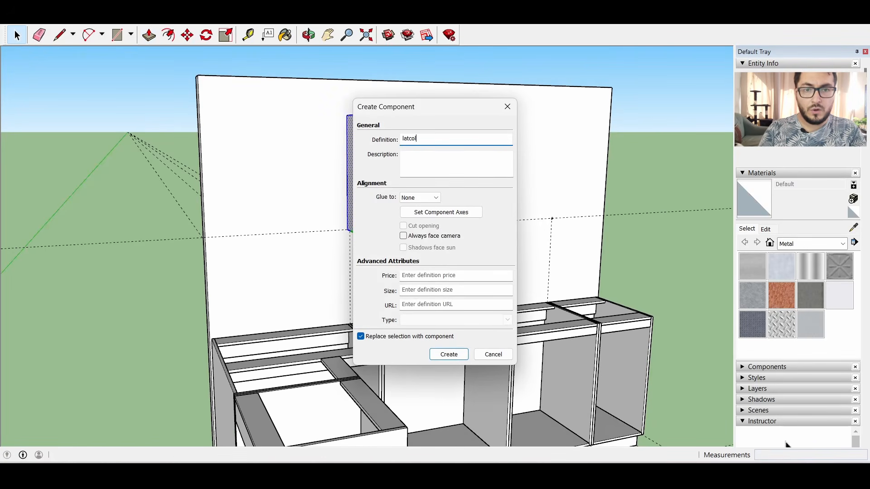
key(Return)
Place a short horizontal guide from the side panel's rear top corner along the wall toward the corner of the L
middle_drag(372, 133, 260, 241)
scroll(376, 105, up, 5)
key(t)
click(373, 106)
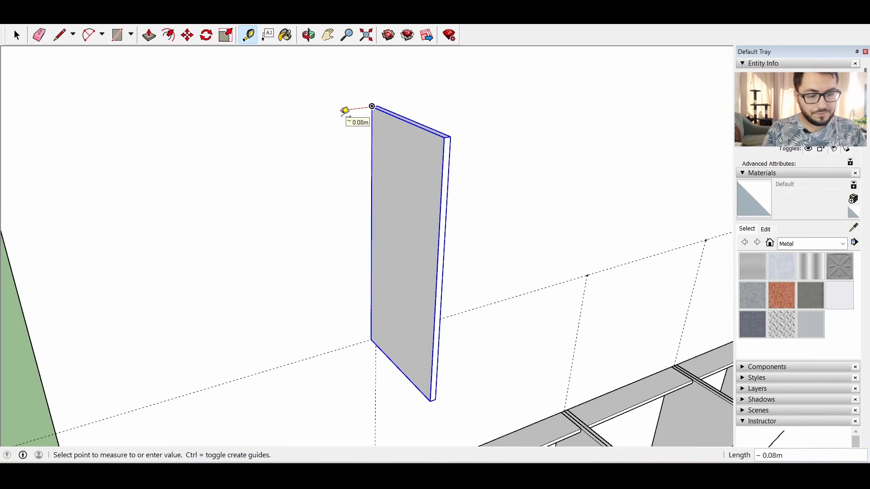
middle_drag(382, 185, 287, 196)
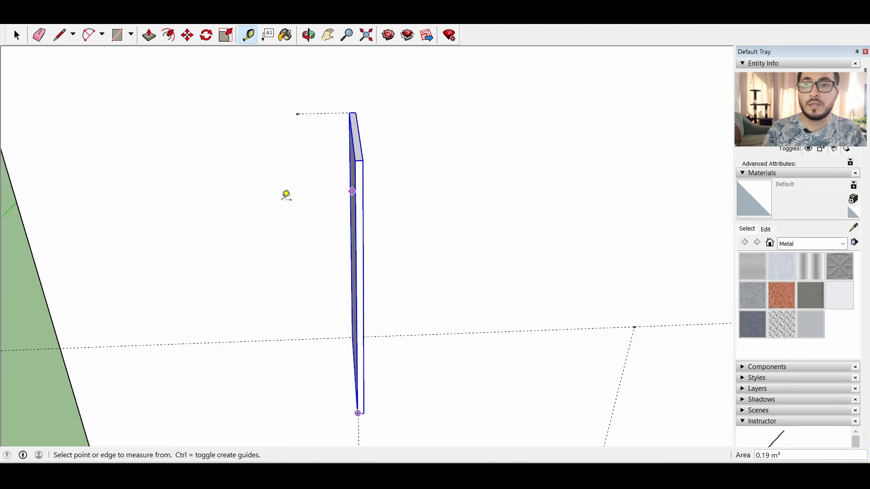
Copy the side panel and place the copy with its rear top corner at the end of the short guide
click(19, 38)
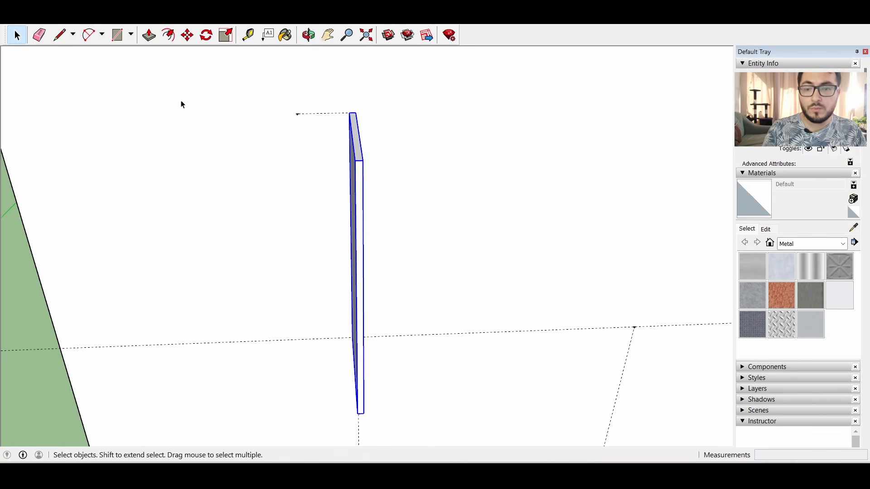
key(ctrl+c)
key(ctrl+v)
click(267, 159)
click(70, 228)
click(297, 114)
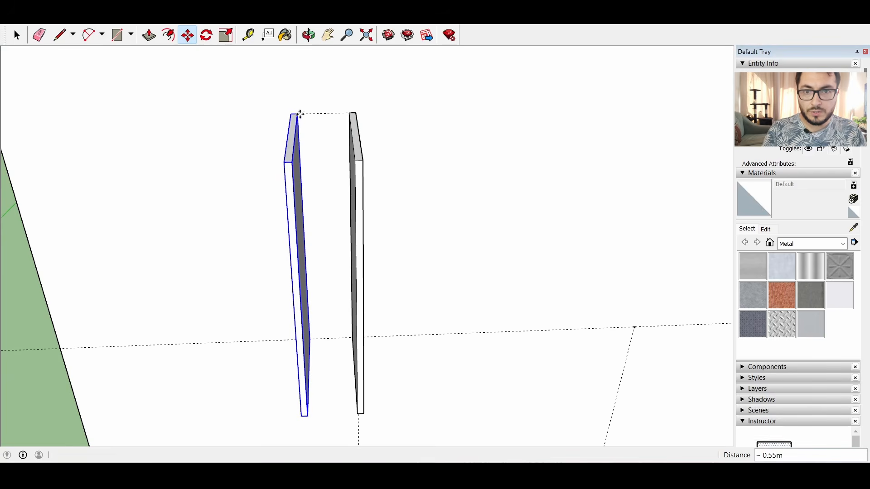
Measure the distance from the copied panel's rear top corner to the wall's nearest vertical edge
key(t)
middle_drag(429, 233, 403, 216)
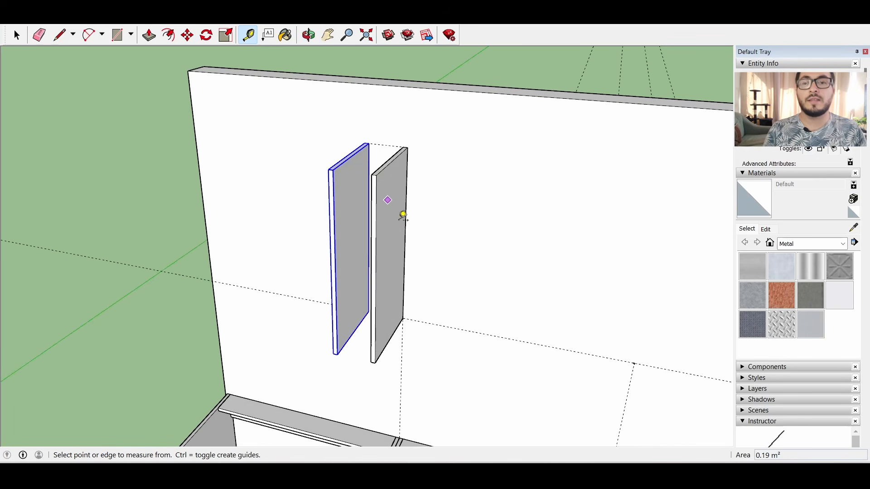
scroll(378, 268, down, 3)
middle_drag(311, 228, 362, 172)
click(374, 167)
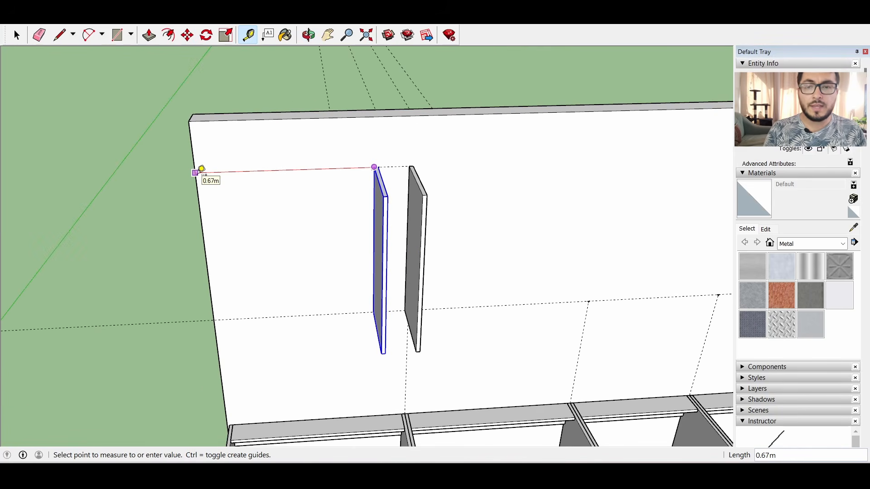
click(201, 168)
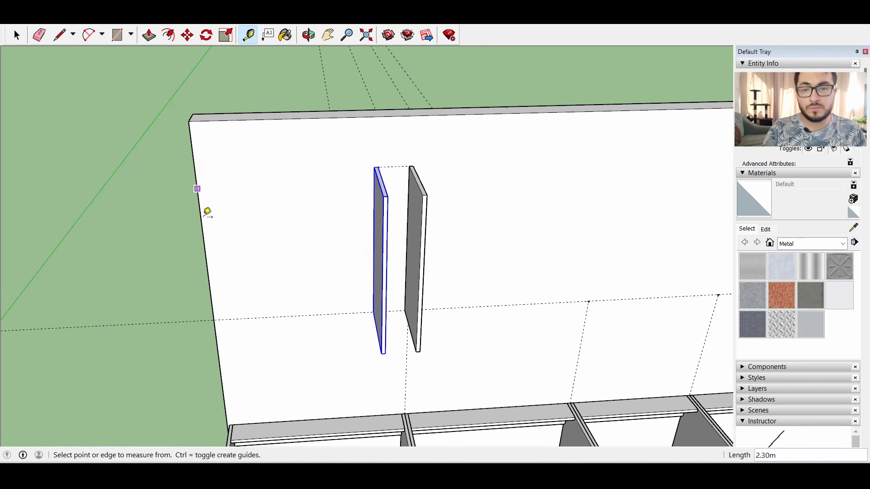
Place a guide 0.67 m out from the wall's vertical edge near the corner, perpendicular to the wall at the panels' top height
middle_drag(208, 210, 367, 167)
click(269, 109)
text(.67)
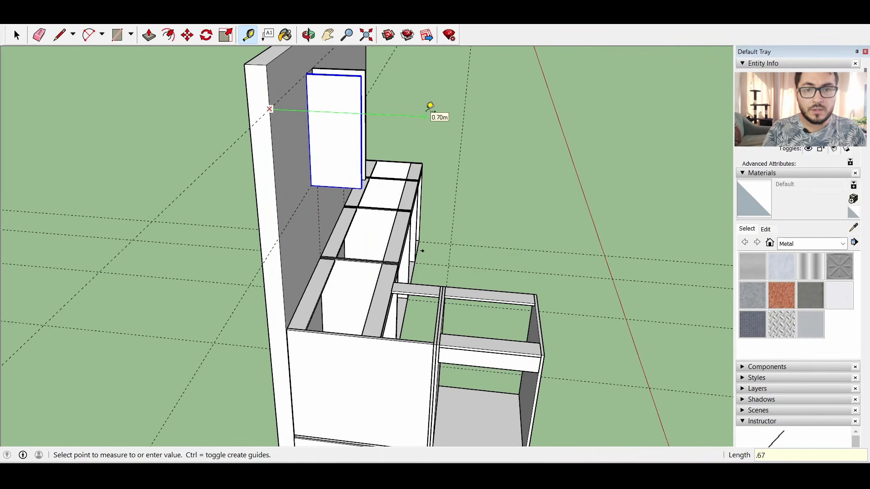
Paste a copy of the upper side panel beside the kitchen and rotate it so its broad face is parallel to the wall
middle_drag(426, 111, 143, 170)
scroll(144, 168, down, 2)
scroll(185, 84, up, 3)
middle_drag(308, 166, 388, 155)
key(space)
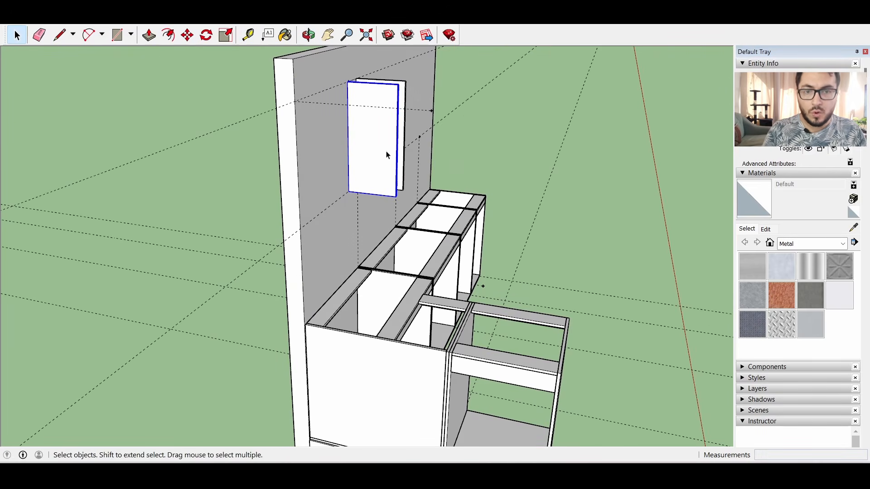
key(ctrl+v)
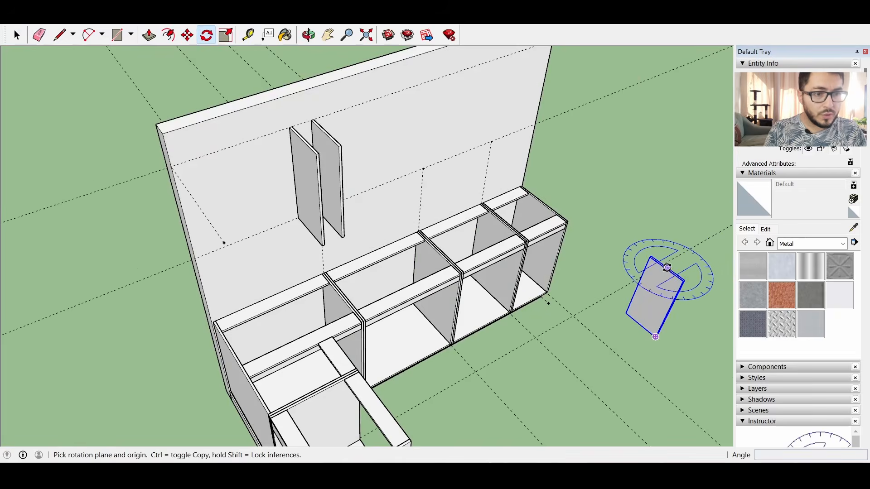
click(679, 237)
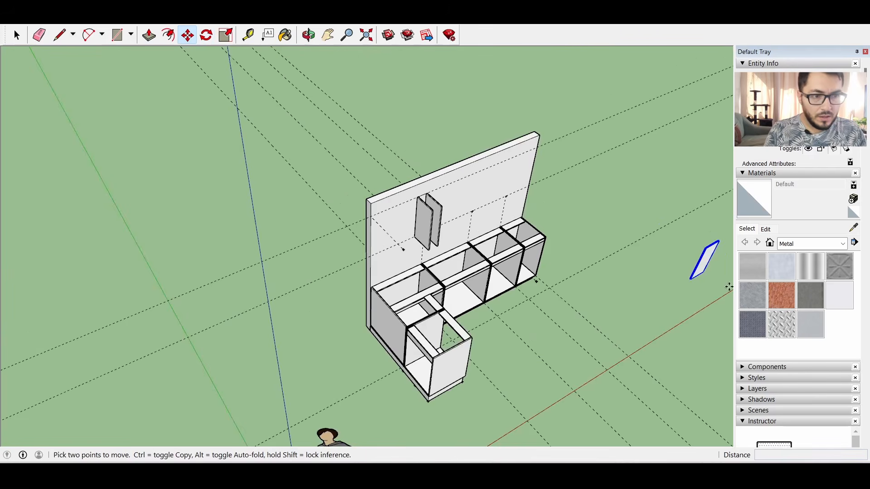
Move the rotated panel so its top corner sits at the end of the guide projecting from the wall edge
scroll(707, 244, up, 3)
click(708, 245)
scroll(231, 243, up, 4)
click(219, 255)
middle_drag(304, 288, 441, 251)
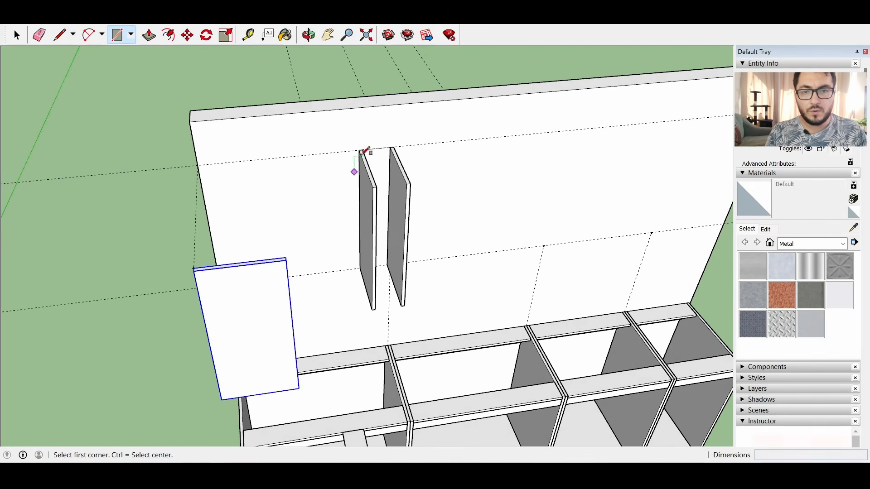
Draw the corner cabinet's top as a rectangle between its two side panels and trim off the front corner along a diagonal line
click(360, 149)
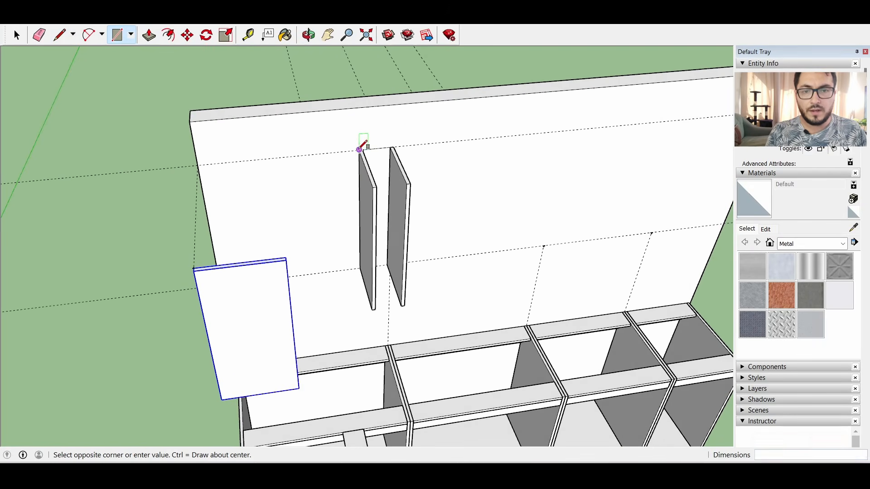
click(194, 268)
middle_drag(368, 243, 250, 55)
scroll(204, 98, up, 3)
key(l)
click(197, 102)
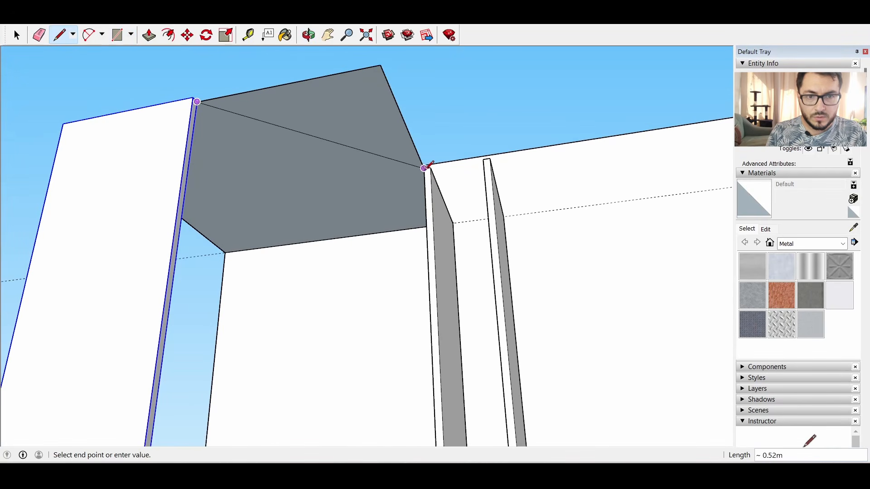
click(39, 35)
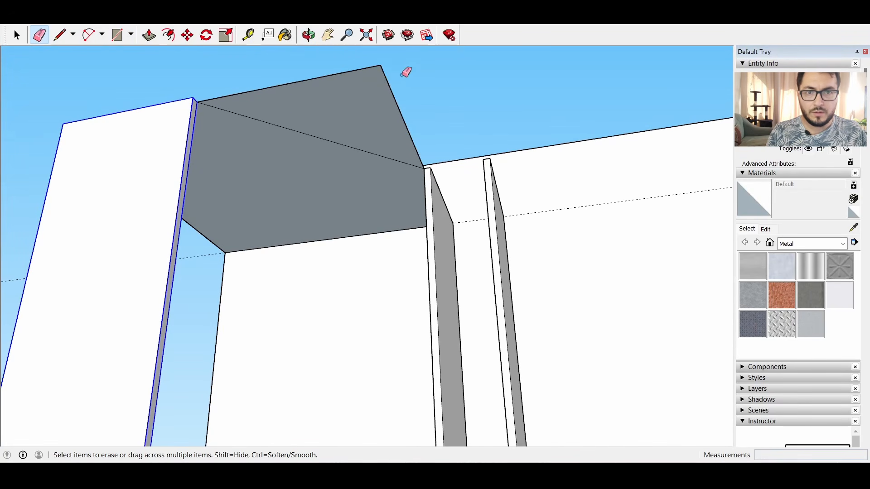
drag(342, 69, 343, 69)
Push/pull the corner cabinet's top face by 0.01 m and group the resulting board
click(149, 35)
click(296, 196)
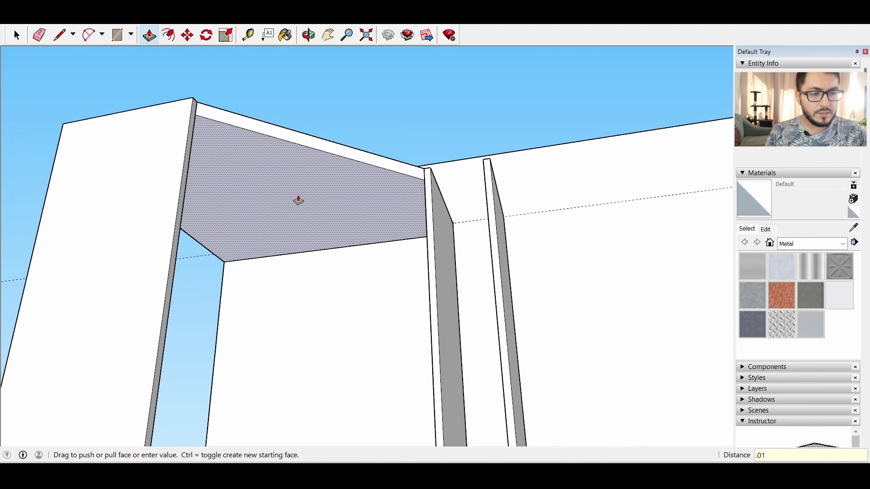
key(Return)
click(16, 34)
drag(64, 110, 416, 232)
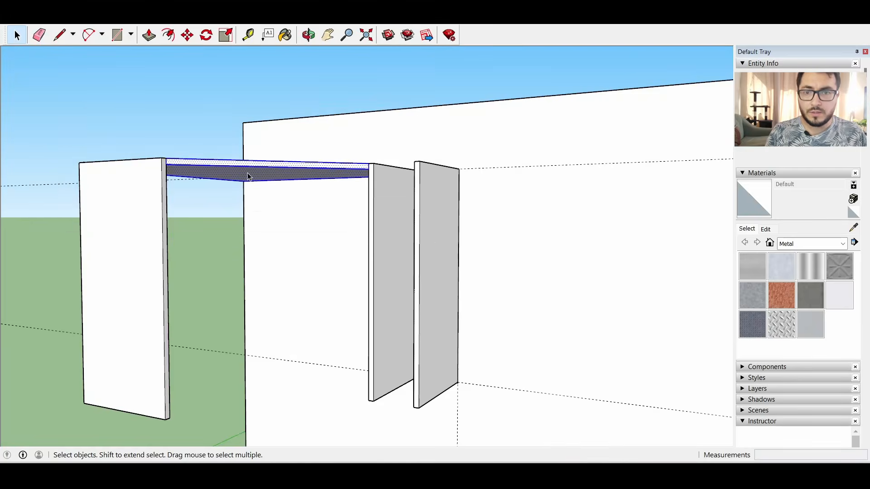
right_click(248, 173)
click(308, 267)
Copy the corner cabinet's top board and place the copy as its base between the lower ends of the side panels
key(ctrl+c)
key(ctrl+v)
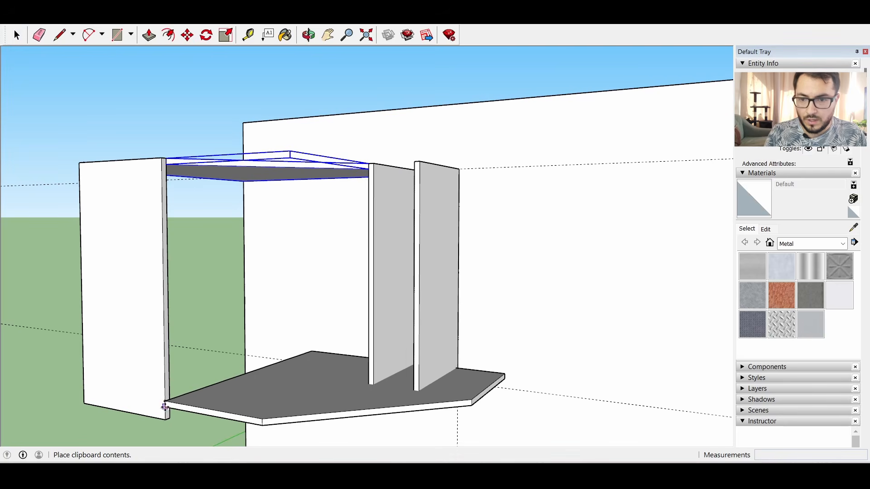
click(169, 408)
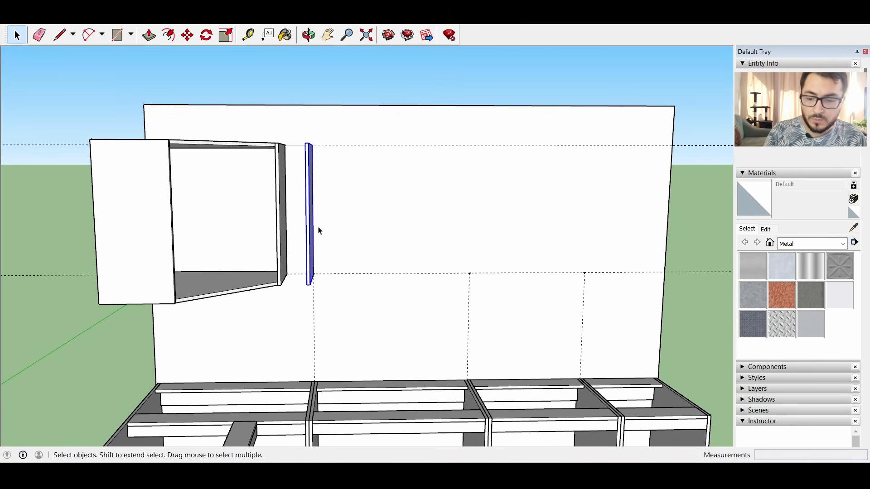
Copy the next cabinet's side panel to the following vertical guide and draw a line joining both panels' rear top corners
middle_drag(453, 240, 469, 235)
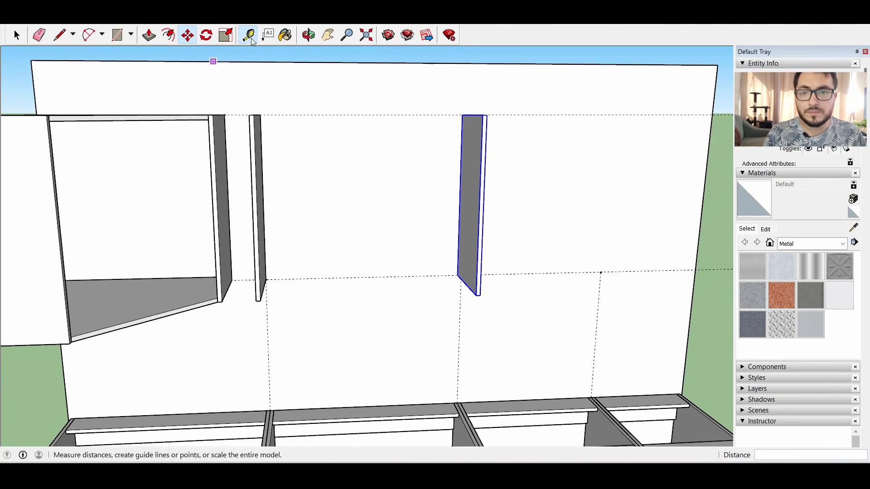
click(249, 36)
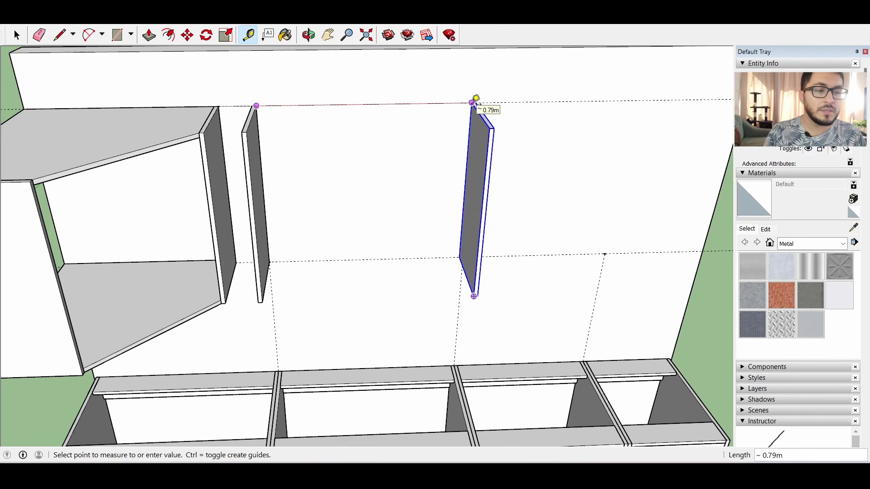
key(l)
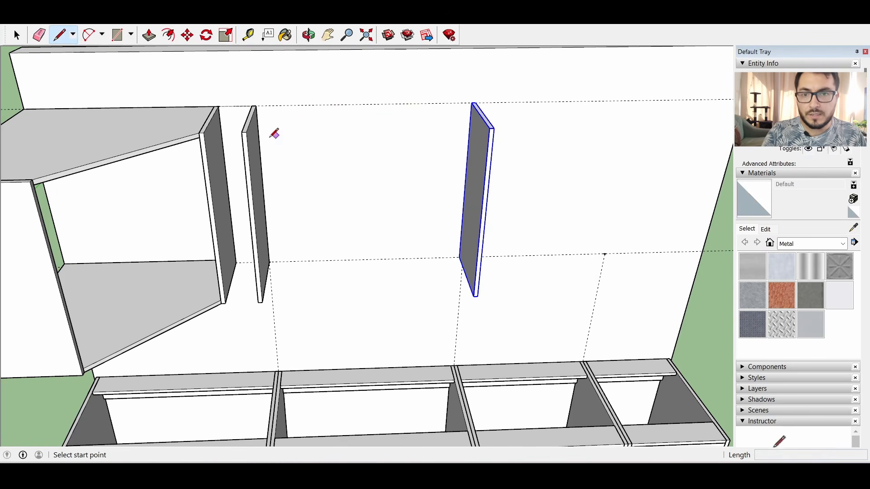
click(257, 105)
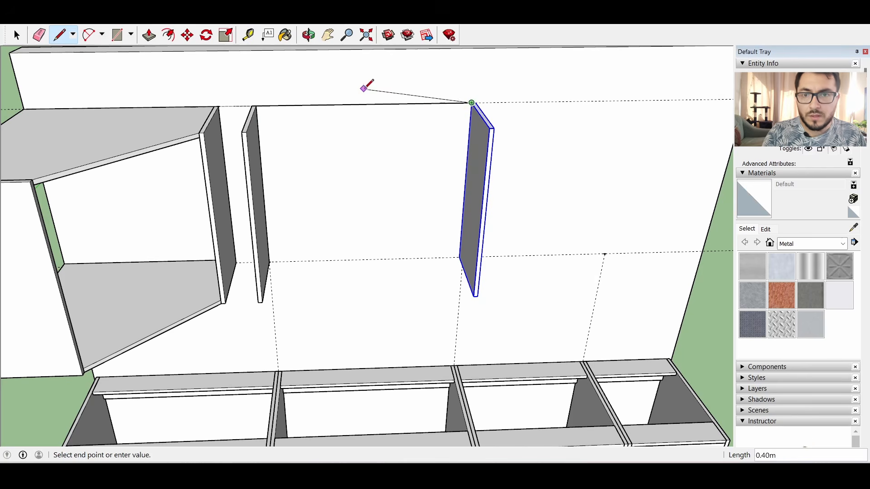
Measure from the first panel's rear top corner to the midpoint of the connecting line
click(249, 35)
click(257, 105)
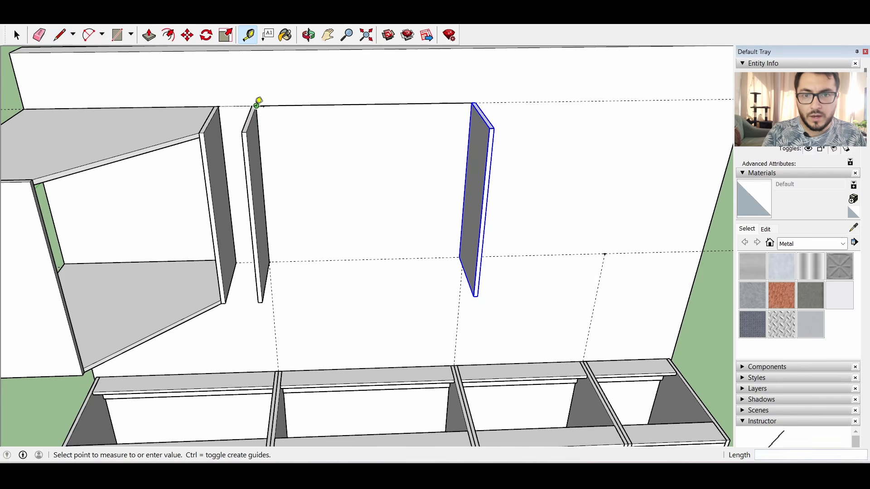
click(365, 104)
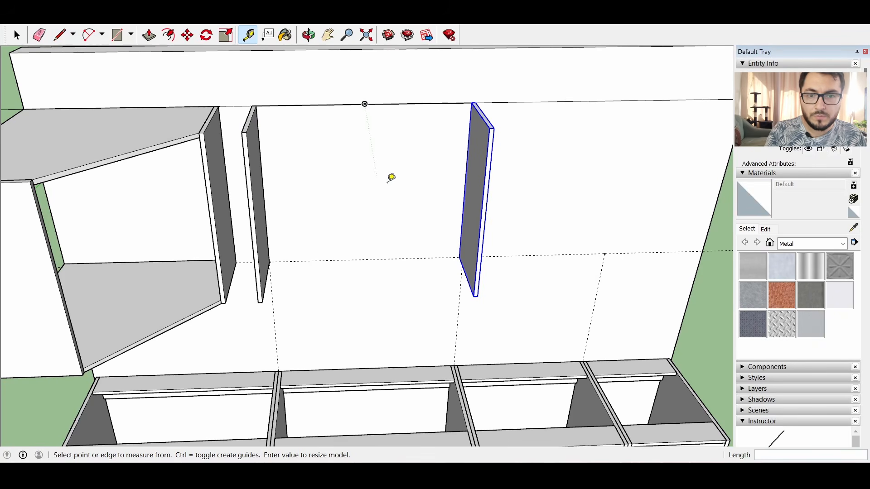
Paste another side panel and center its rear top edge on the midpoint of the line between the two panels
key(ctrl+v)
click(709, 367)
click(711, 263)
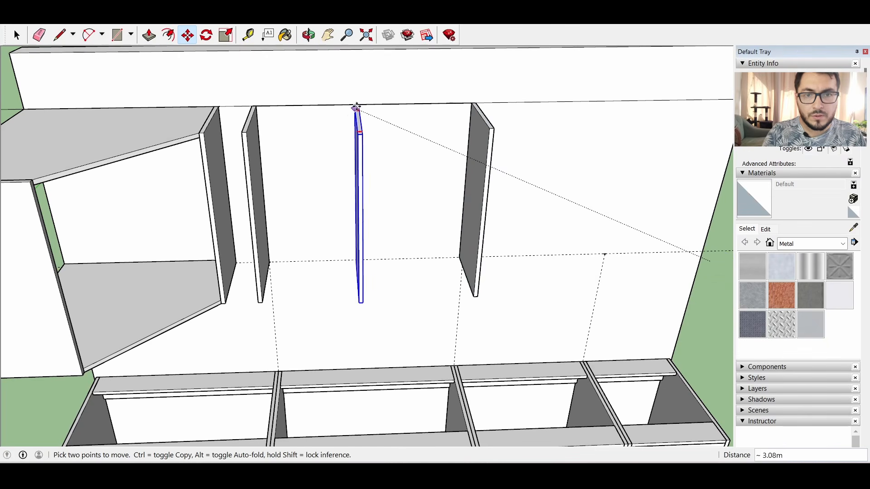
click(365, 104)
scroll(376, 83, up, 4)
scroll(363, 113, up, 5)
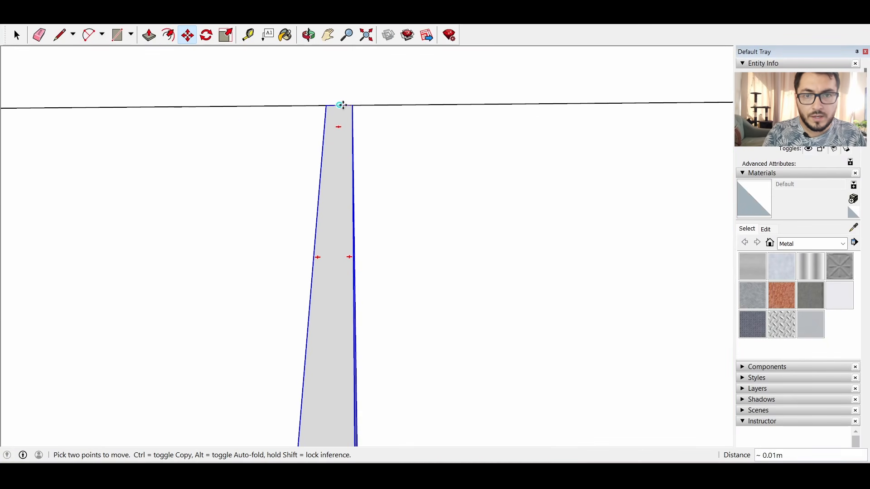
scroll(378, 156, down, 6)
scroll(408, 297, down, 8)
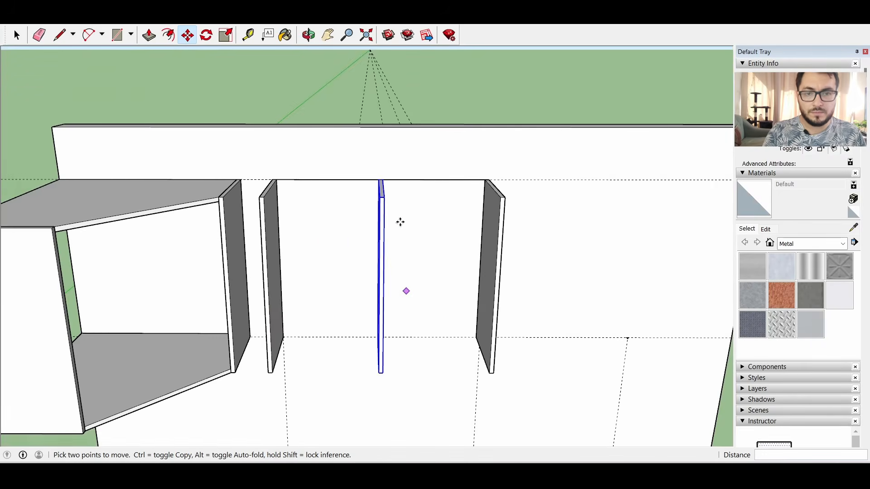
Copy the two neighbouring side panels next to the corner cabinet and paste the pair beyond the wall's free end
scroll(269, 294, up, 3)
middle_drag(269, 294, 344, 245)
key(space)
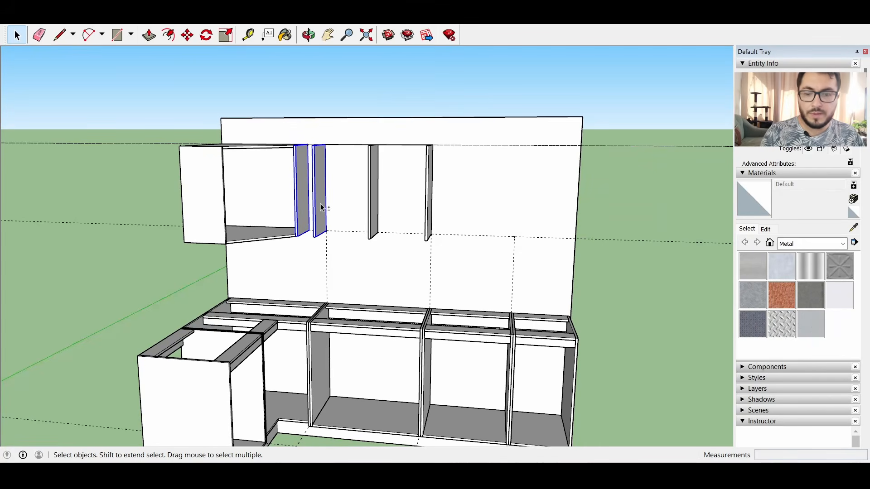
key(ctrl+c)
key(ctrl+v)
click(620, 312)
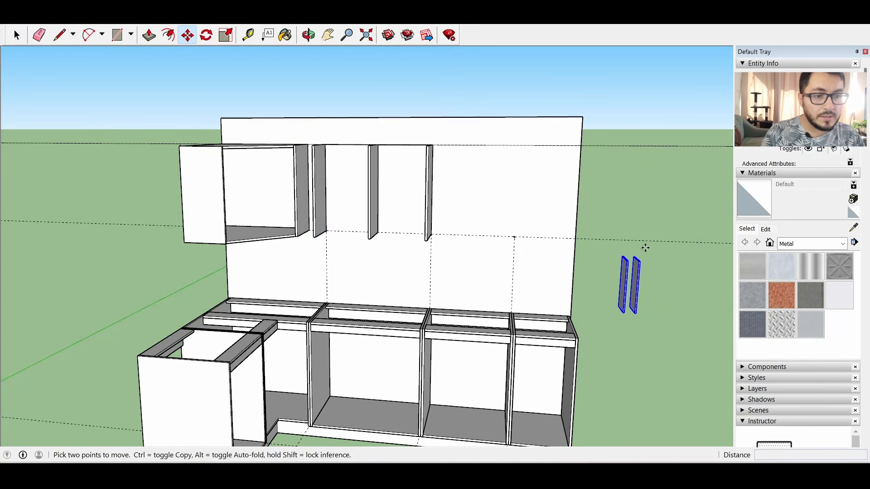
Move the pasted panel pair so the outer panel's rear top corner meets the top guide at the wall's free vertical edge
middle_drag(648, 255, 774, 290)
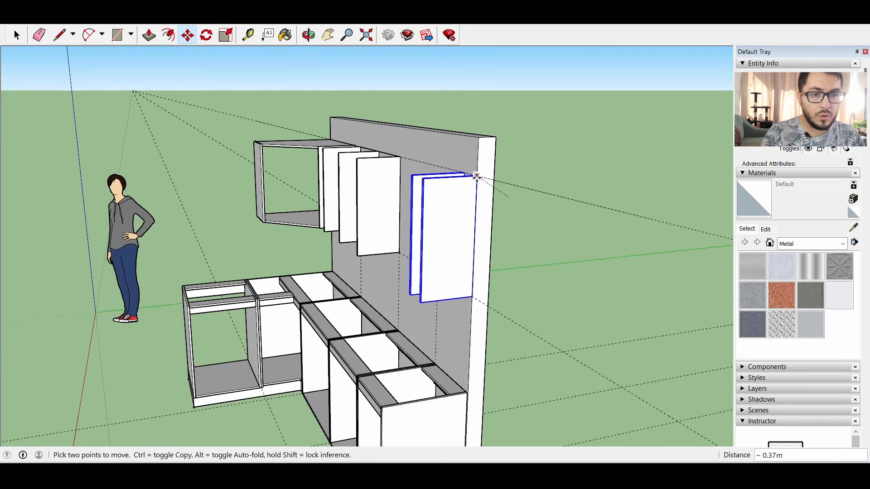
click(477, 177)
middle_drag(478, 177, 518, 195)
scroll(515, 193, up, 2)
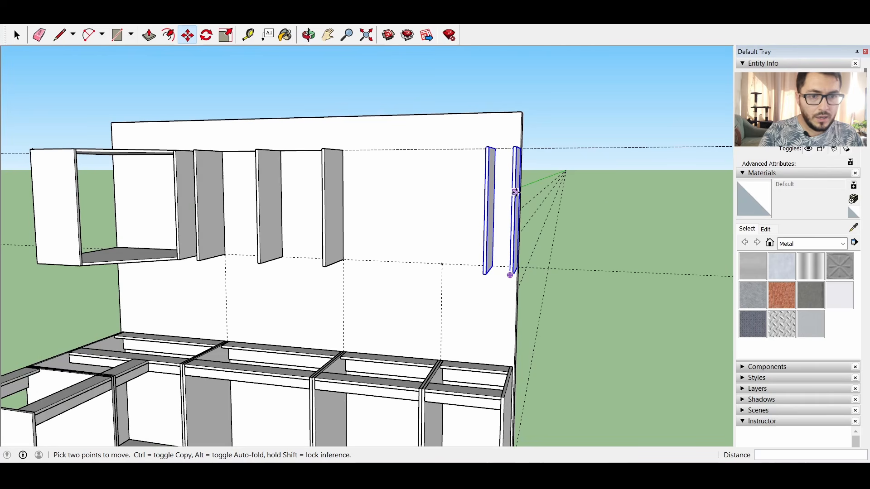
Make the two end panels unique and pull their front face outward to make them deeper than the other upper panels
right_click(486, 204)
click(551, 326)
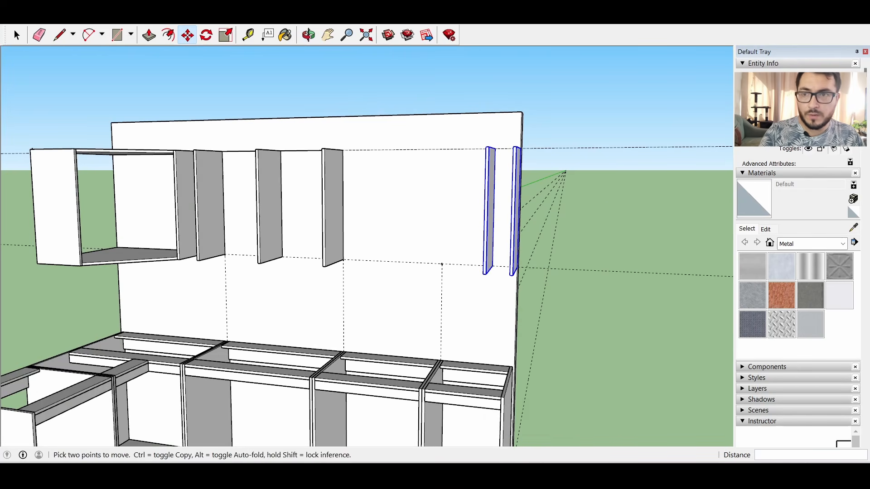
key(space)
double_click(494, 211)
scroll(491, 209, up, 2)
key(p)
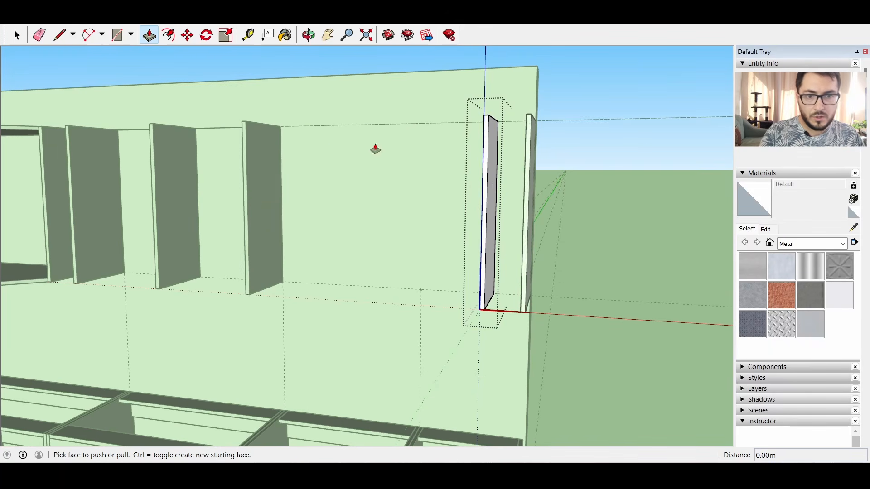
click(487, 184)
middle_drag(480, 190, 477, 232)
key(space)
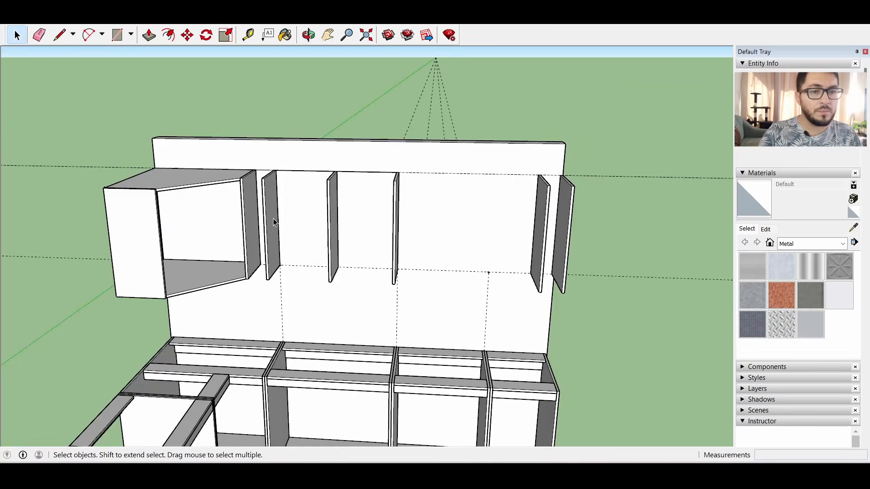
Place a vertical guide 0.5 m from the inner end panel and put a copy of that deeper panel on it
scroll(686, 253, up, 1)
scroll(505, 262, up, 2)
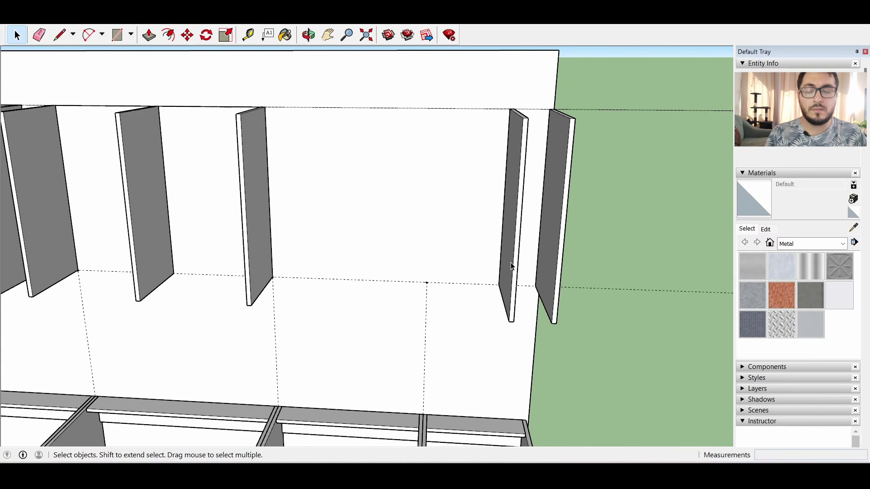
key(t)
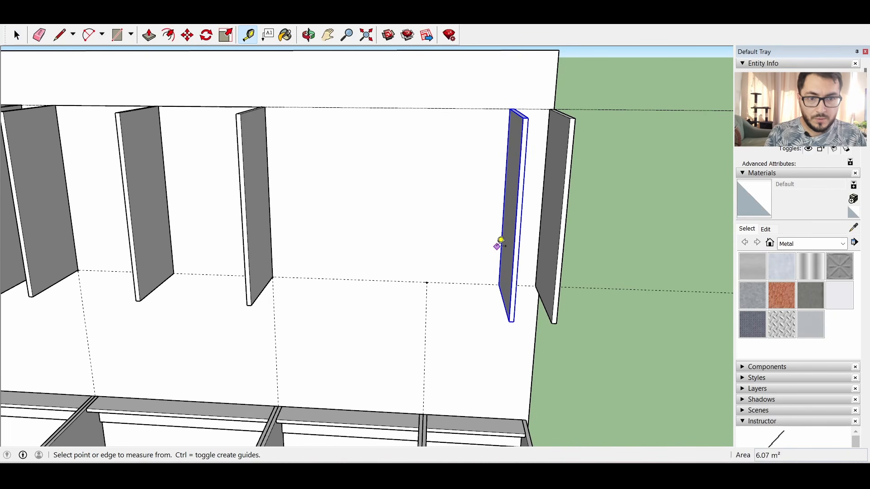
click(502, 240)
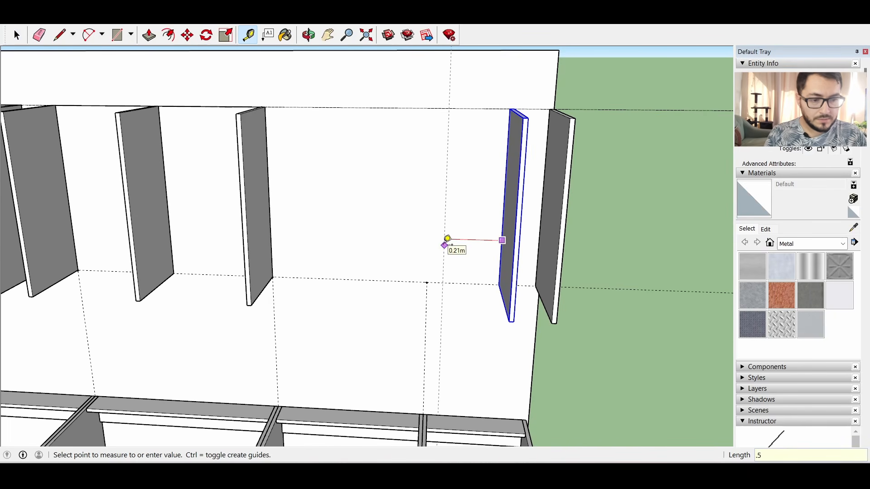
middle_drag(423, 151, 447, 172)
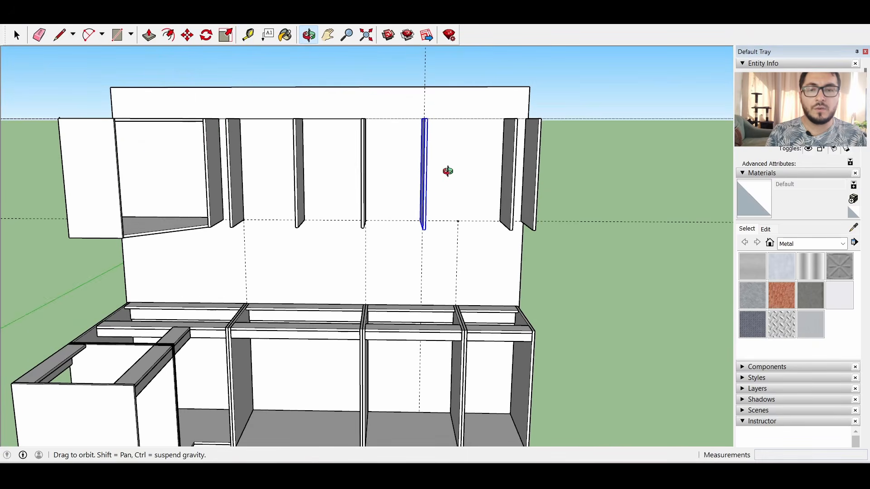
Examine the spacing and depth of the upper panels against the base modules from several angles
scroll(450, 173, up, 1)
scroll(449, 172, up, 1)
scroll(471, 213, down, 2)
scroll(466, 202, up, 1)
middle_drag(472, 196, 646, 210)
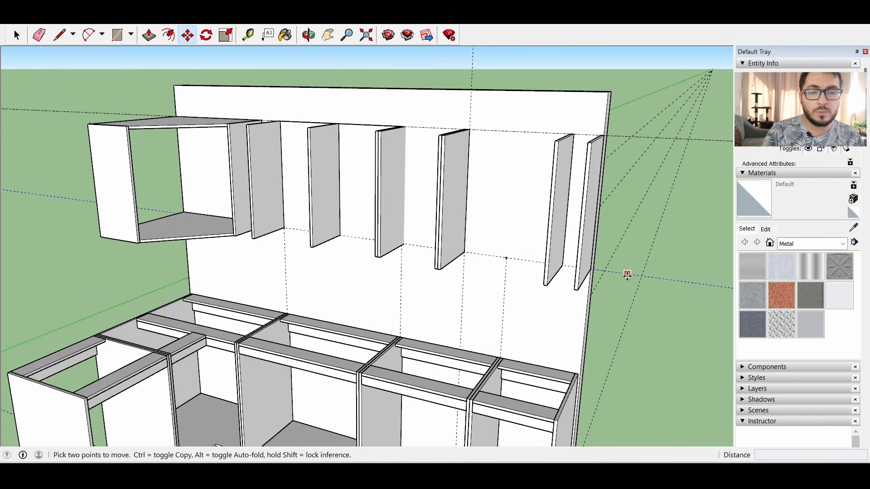
middle_drag(552, 262, 553, 296)
middle_drag(362, 297, 494, 328)
scroll(495, 328, down, 3)
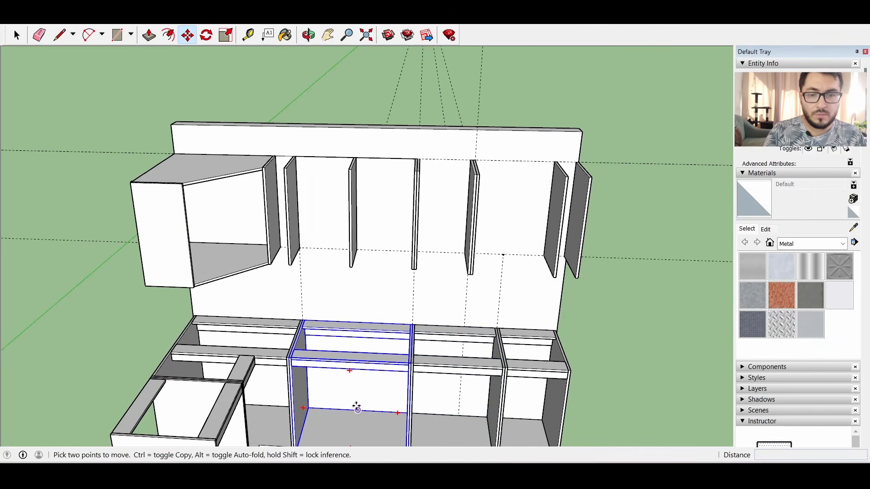
scroll(428, 261, up, 3)
scroll(429, 262, down, 3)
middle_drag(443, 287, 333, 212)
scroll(333, 212, down, 2)
middle_drag(423, 307, 428, 285)
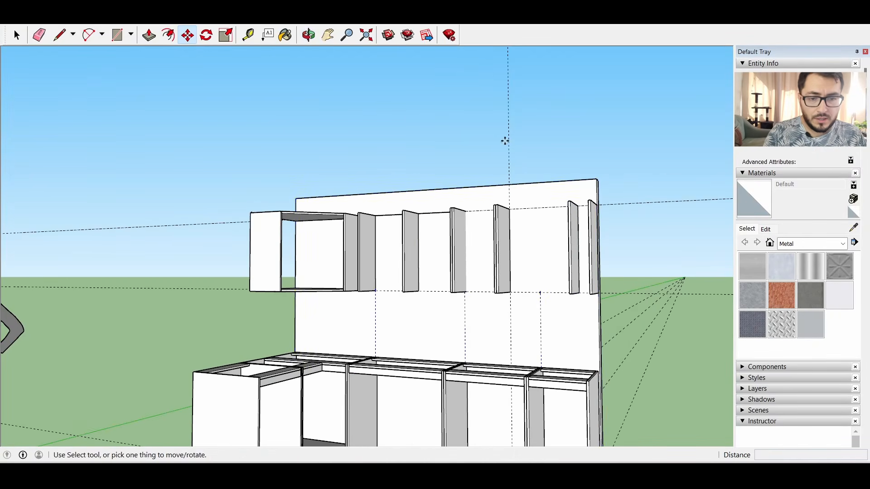
Draw a top board across the narrow gap between the corner cabinet and the first upper panel and give it thickness
scroll(504, 140, down, 3)
scroll(441, 353, up, 3)
middle_drag(423, 241, 518, 358)
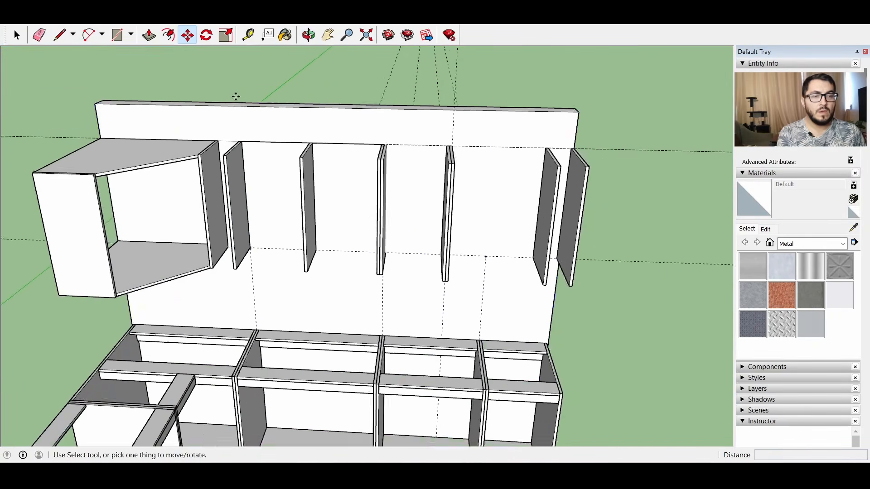
scroll(226, 151, up, 3)
click(118, 35)
middle_drag(181, 151, 199, 147)
click(198, 148)
click(217, 185)
middle_drag(213, 203, 206, 109)
click(149, 35)
double_click(213, 160)
Turn the narrow gap's top board into a component named "base botella"
key(space)
triple_click(213, 150)
right_click(229, 137)
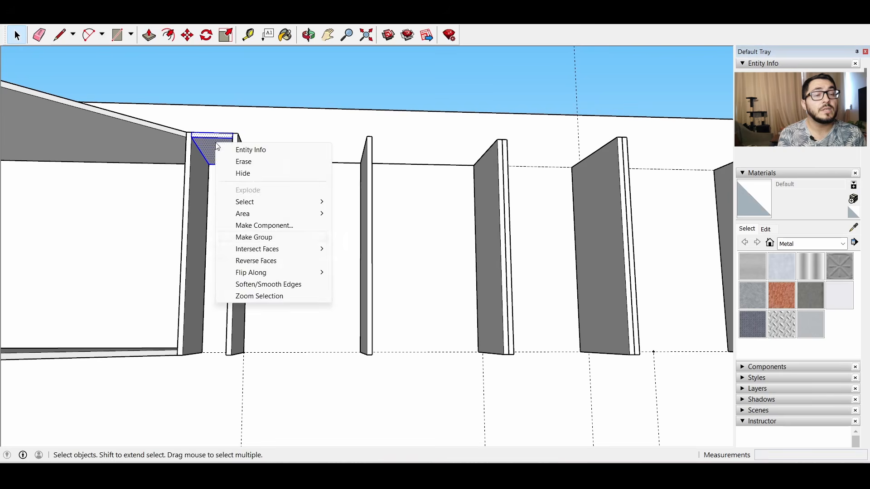
click(263, 225)
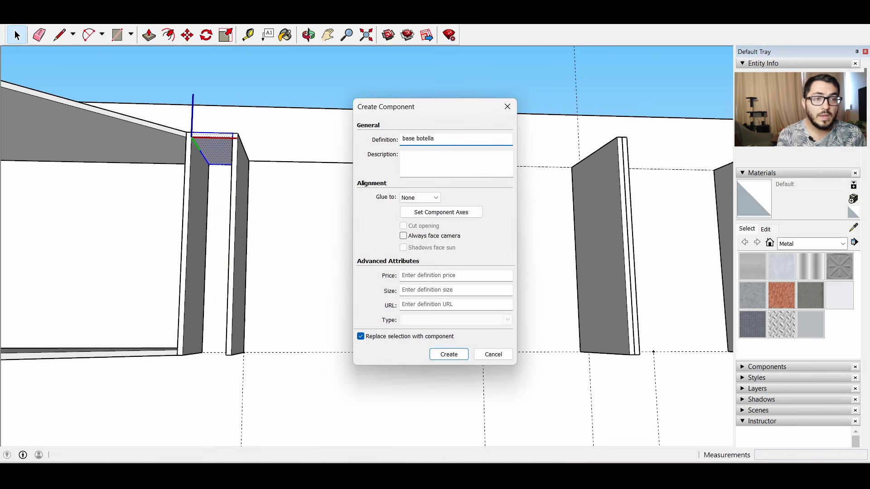
key(Return)
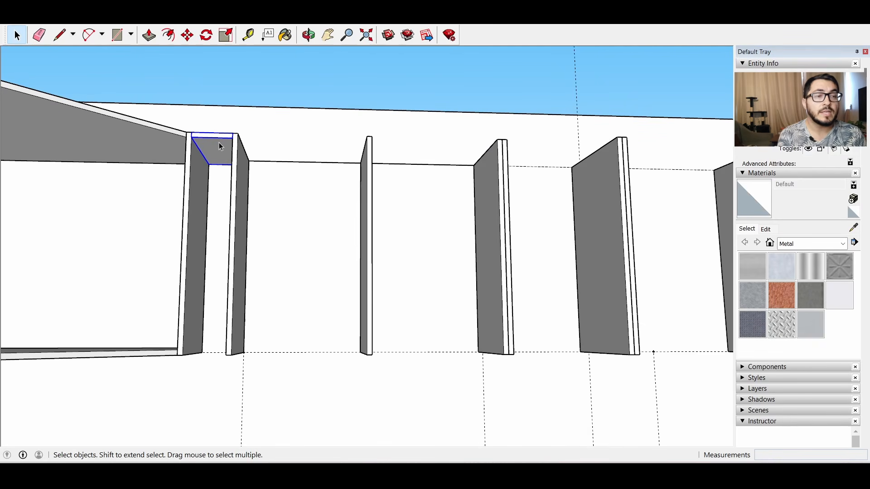
Place a copy of the base botella board at the foot of the same narrow gap
key(ctrl+c)
key(ctrl+v)
click(183, 355)
middle_drag(235, 324, 199, 340)
scroll(260, 300, down, 2)
scroll(644, 329, up, 2)
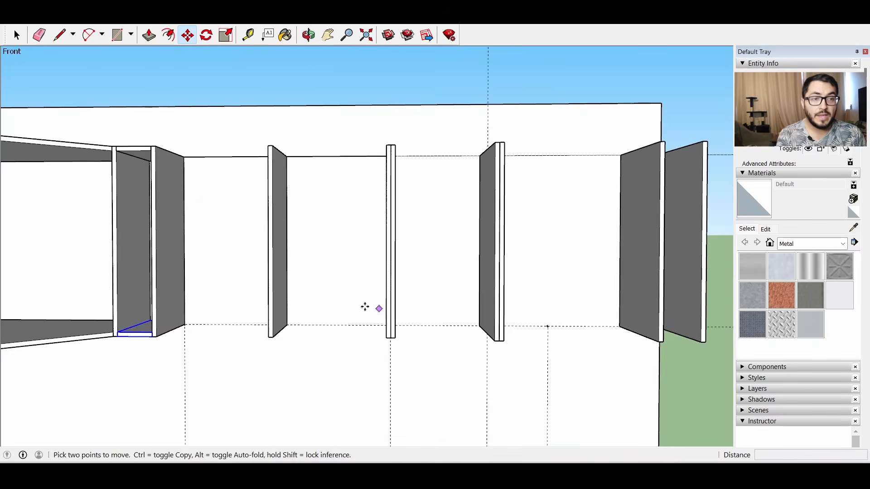
scroll(414, 309, down, 1)
Draw rectangles across the tops of the four remaining wider upper cabinet openings, spanning from panel to panel
click(117, 35)
middle_drag(190, 123, 213, 213)
click(227, 216)
click(338, 167)
click(342, 214)
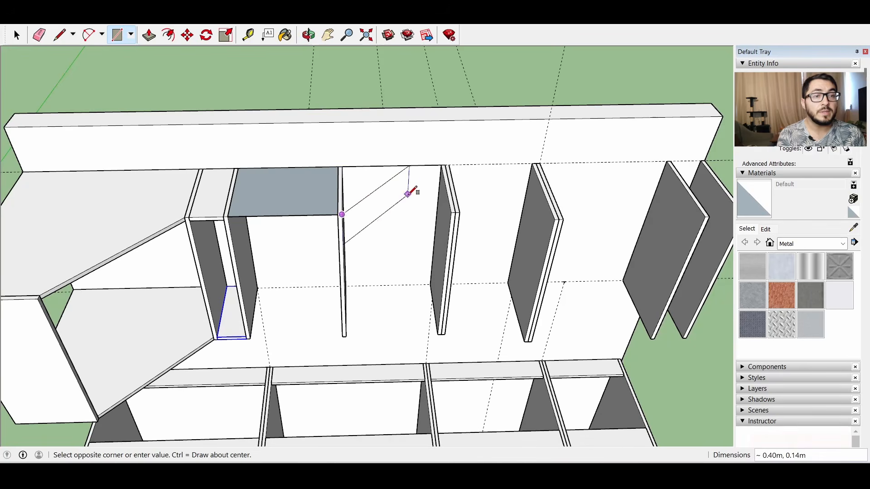
click(441, 166)
scroll(518, 170, up, 2)
scroll(560, 199, down, 2)
click(664, 171)
click(562, 227)
scroll(567, 226, down, 3)
scroll(652, 212, up, 5)
click(511, 151)
click(489, 242)
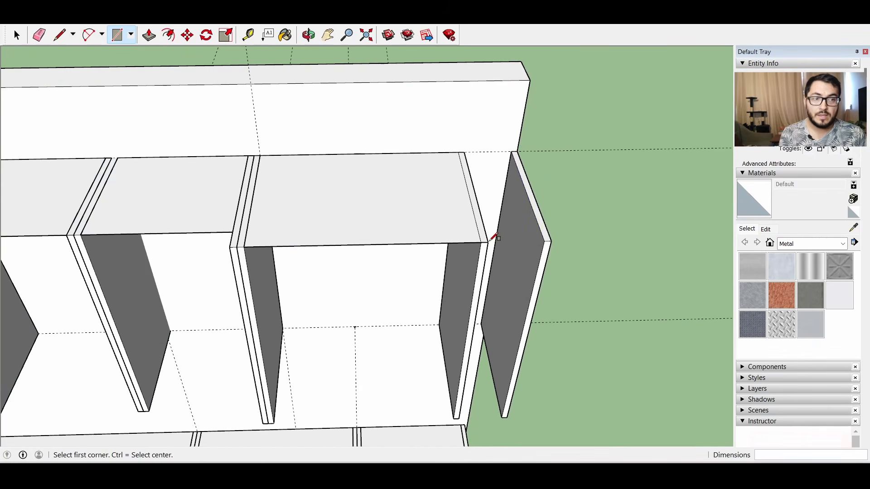
scroll(489, 241, down, 4)
Give each of the four new top faces a thickness of 0.015 m with Push/Pull
click(149, 35)
middle_drag(156, 267, 174, 157)
scroll(186, 197, up, 4)
click(190, 199)
key(ctrl+z)
click(182, 195)
text(0.015)
key(Return)
click(269, 194)
text(0.015)
key(Return)
click(420, 200)
text(0.015)
key(Return)
click(575, 200)
text(0.015)
key(Return)
Turn the first wider upper cabinet's top board into a component named "rep1"
click(17, 35)
right_click(145, 188)
click(190, 272)
text(rep1)
key(Return)
click(394, 265)
Make components of the third top board and the wide end cabinet's top board, naming the end one "rep4"
right_click(458, 200)
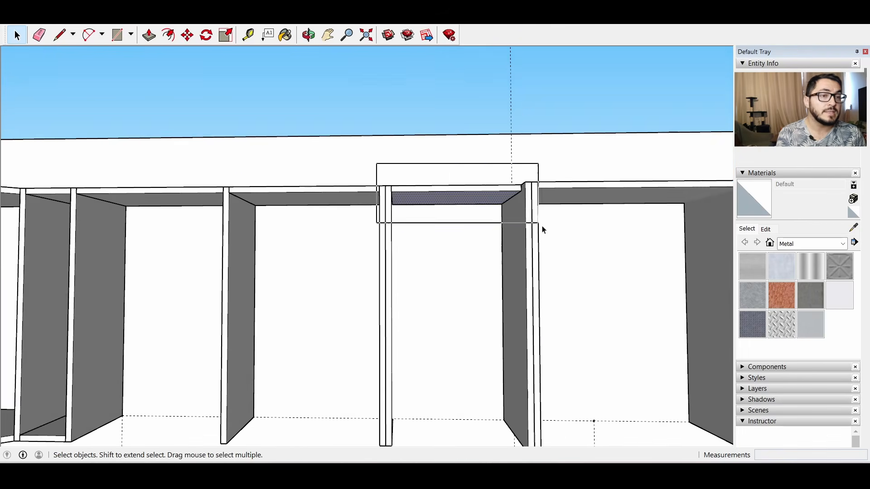
key(g)
key(Return)
click(429, 235)
drag(381, 174, 599, 240)
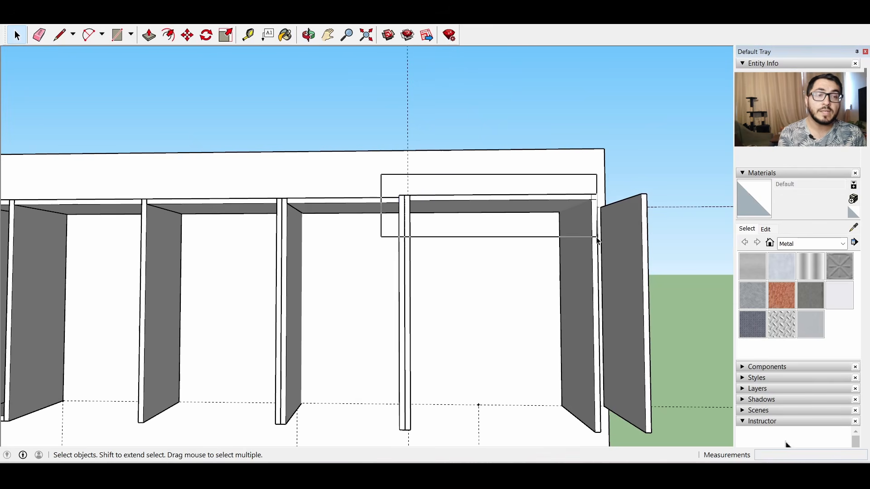
right_click(517, 202)
click(569, 285)
text(rep4)
key(Return)
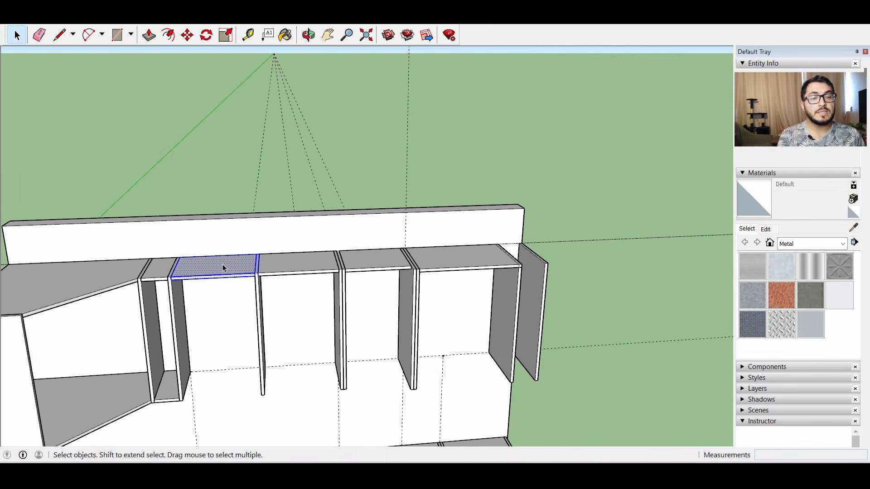
Create the rep1 component again from the first wide top board, replacing the existing definition
right_click(223, 268)
click(261, 354)
key(Return)
key(Return)
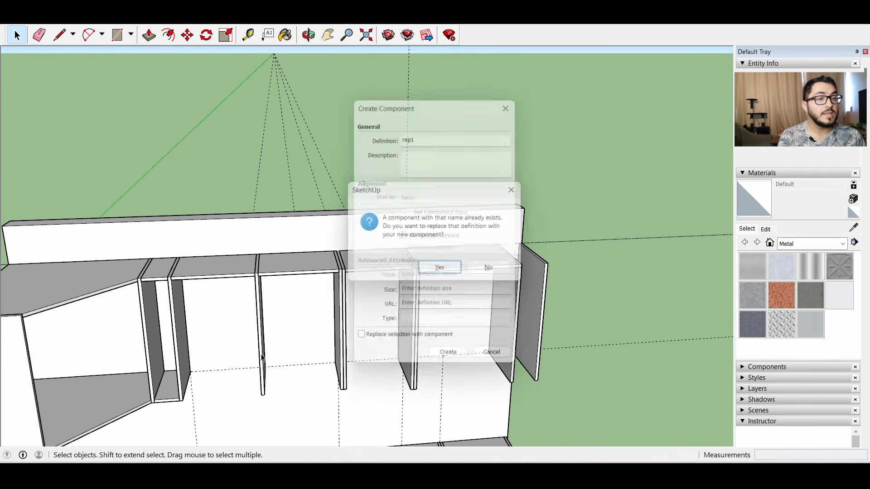
click(260, 276)
scroll(261, 276, up, 3)
Combine the four wider cabinets' top boards into one component named "reps"
click(220, 261)
middle_drag(225, 331, 190, 322)
scroll(354, 90, up, 3)
drag(91, 120, 754, 300)
scroll(575, 258, down, 3)
drag(230, 126, 743, 276)
right_click(612, 216)
click(658, 298)
text(r)
key(Return)
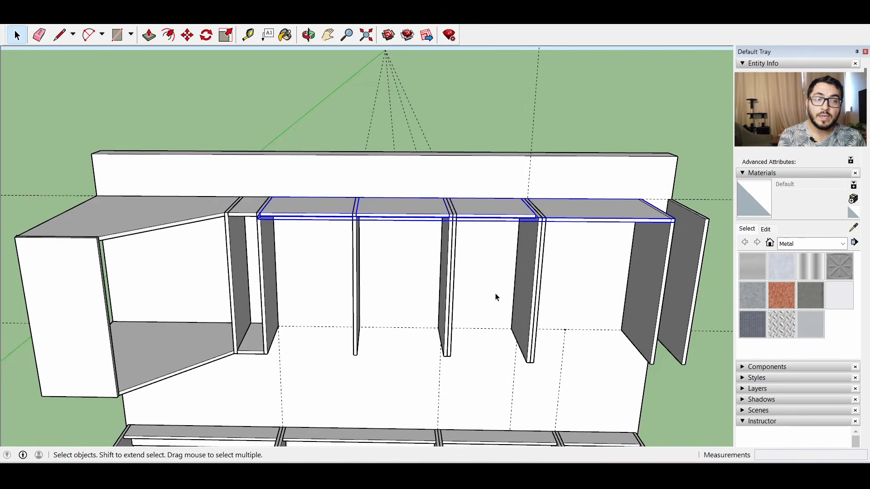
Copy the combined top boards to the foot of the upper panels as the cabinets' bottom boards
scroll(390, 272, up, 3)
key(ctrl+c)
key(ctrl+v)
click(222, 399)
click(226, 388)
click(222, 399)
scroll(98, 295, down, 4)
key(space)
Copy the first narrow niche's top and bottom boards into the narrow niche between the two deep end panels
middle_drag(534, 272, 563, 252)
shift+click(161, 363)
key(ctrl+c)
key(ctrl+v)
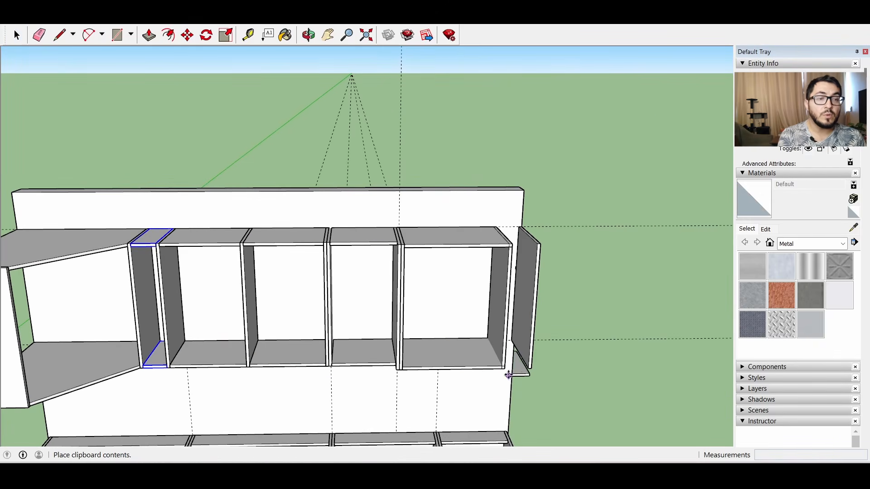
click(505, 368)
middle_drag(511, 365, 438, 331)
scroll(439, 331, up, 3)
scroll(439, 330, up, 1)
click(433, 317)
click(449, 311)
Make the end niche's boards unique and pull their front face out flush with the deeper end panels
right_click(416, 346)
click(451, 263)
middle_drag(450, 262, 550, 204)
key(space)
double_click(560, 194)
key(p)
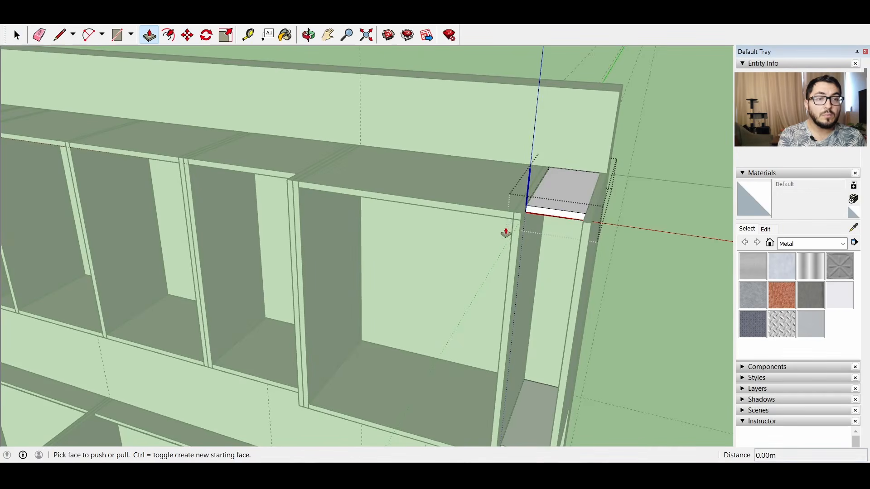
click(539, 212)
click(520, 220)
key(space)
click(664, 184)
Mark the shelf height with a guide about midway up the wide upper cabinet beside the end niche
scroll(389, 198, down, 4)
middle_drag(389, 197, 424, 199)
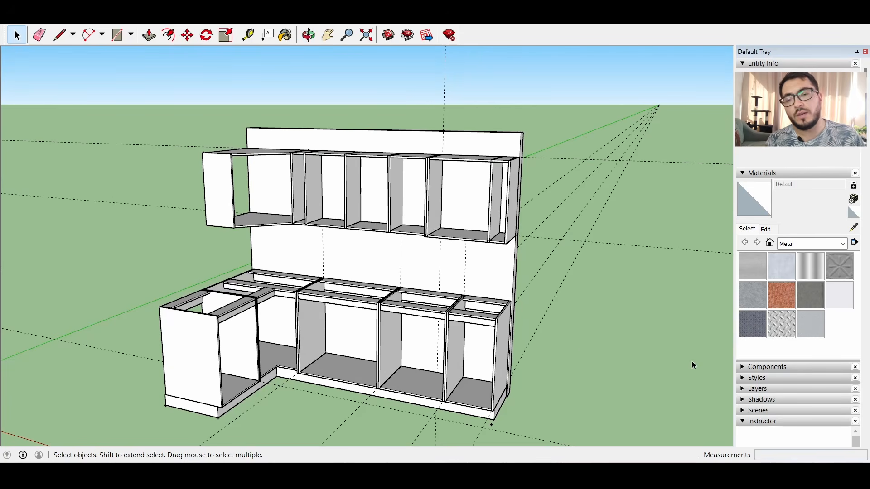
middle_drag(580, 346, 605, 252)
scroll(606, 251, up, 3)
key(t)
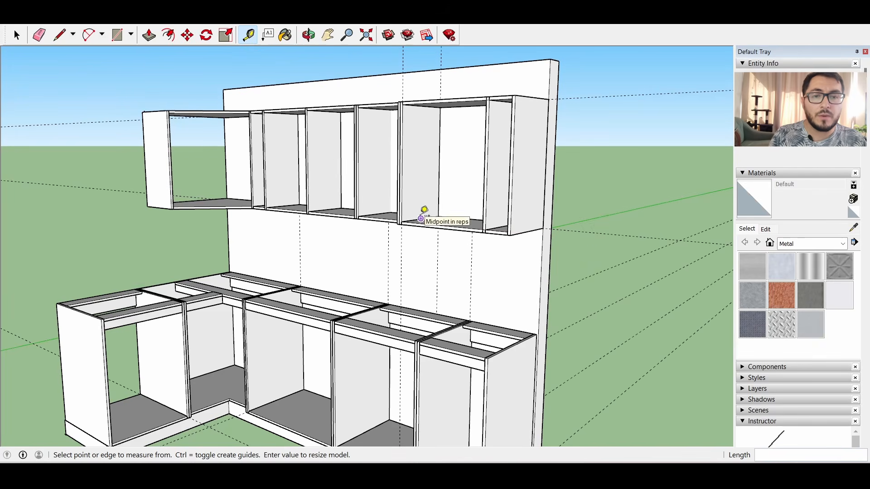
middle_drag(412, 163, 539, 155)
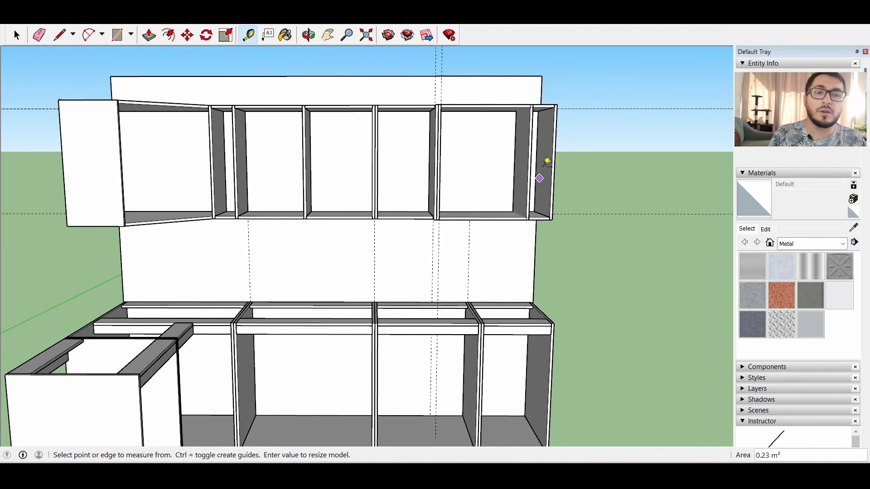
middle_drag(469, 200, 397, 193)
scroll(391, 200, up, 4)
click(380, 254)
scroll(386, 126, down, 4)
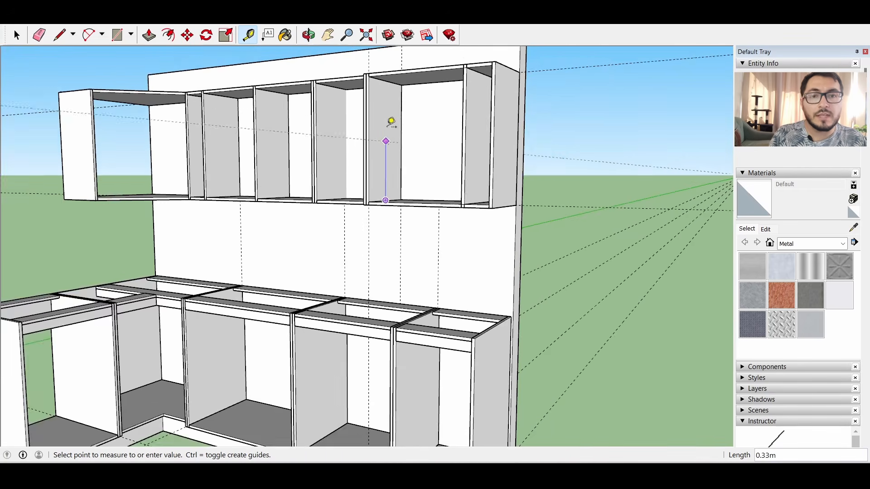
scroll(382, 89, up, 2)
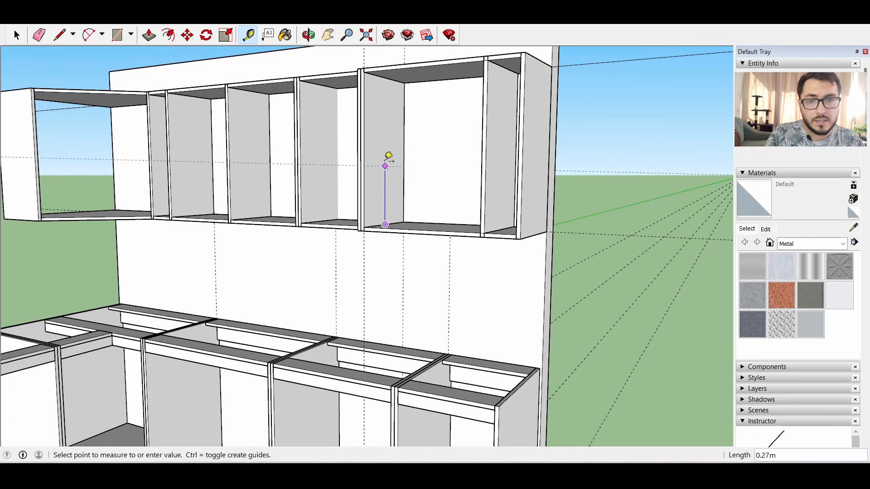
Draw a middle shelf at the guide in the wide upper cabinet and extend it across to the opposite panel
scroll(389, 156, up, 2)
key(r)
click(359, 157)
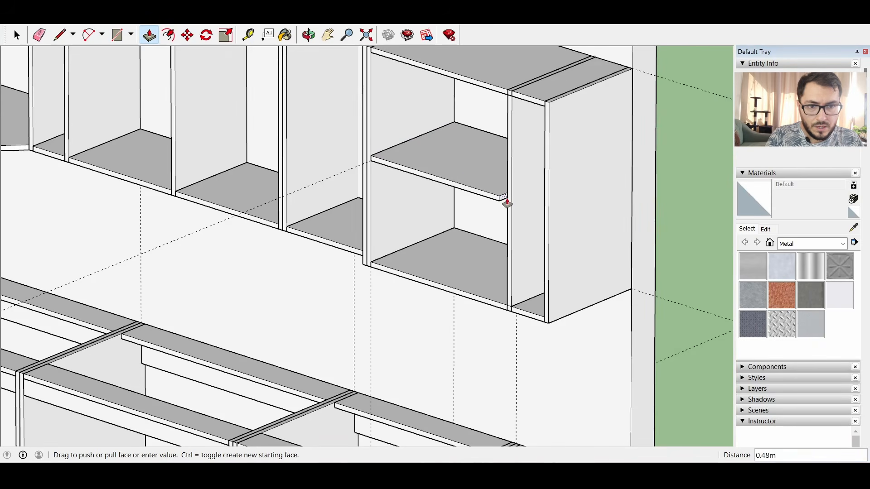
click(505, 202)
middle_drag(404, 252, 260, 231)
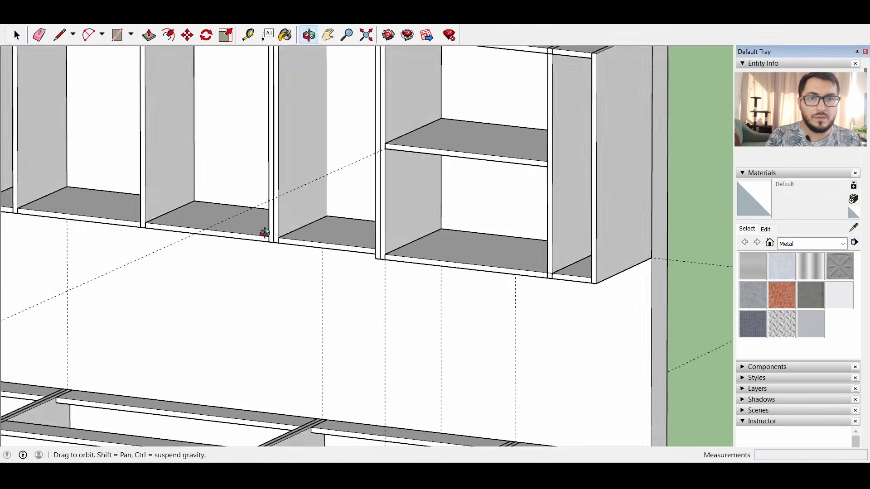
Turn the wide upper cabinet's middle shelf into a component named "repmicro"
key(space)
right_click(435, 176)
click(483, 262)
text(repmicro)
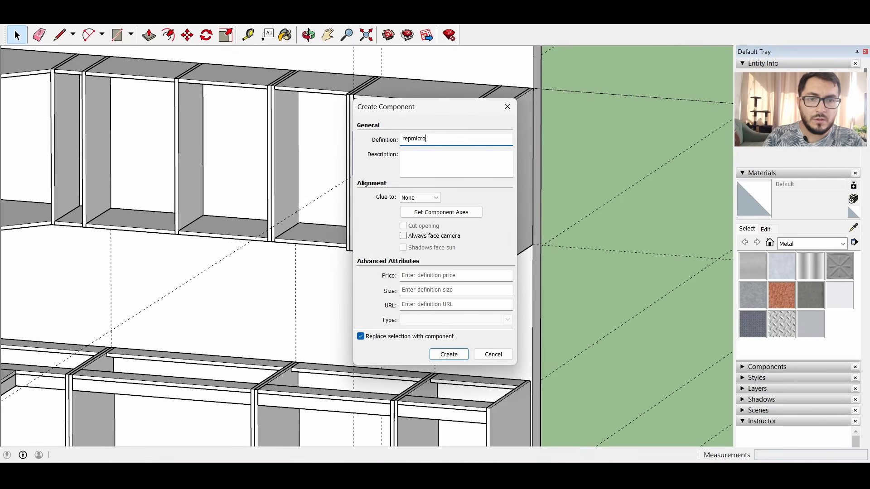
key(Return)
scroll(366, 211, down, 2)
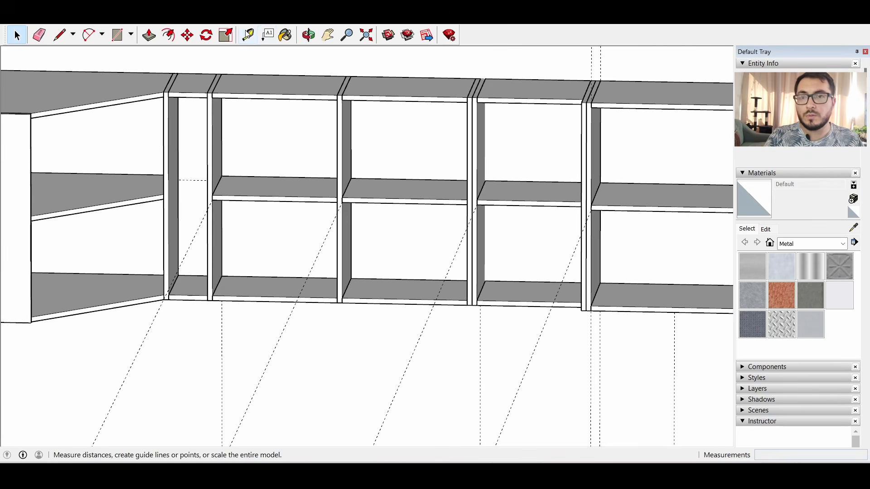
Measure the height of the narrow niche beside the corner cabinet
click(249, 35)
click(169, 96)
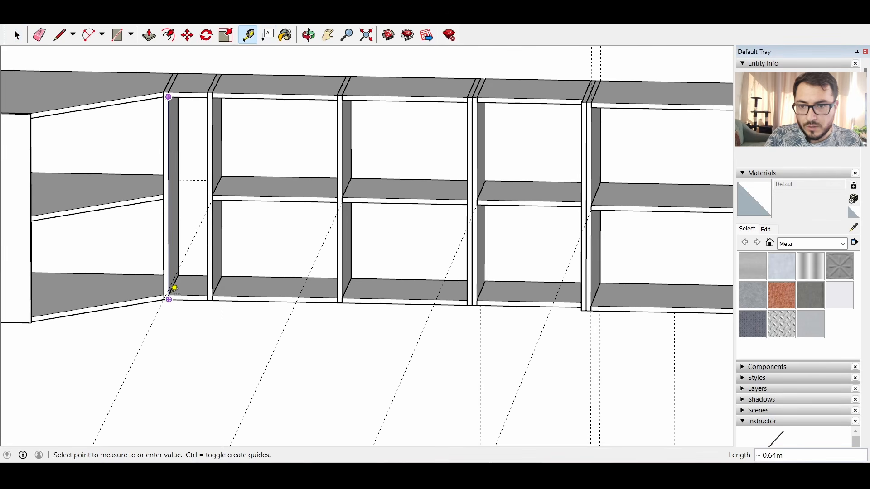
scroll(179, 289, up, 2)
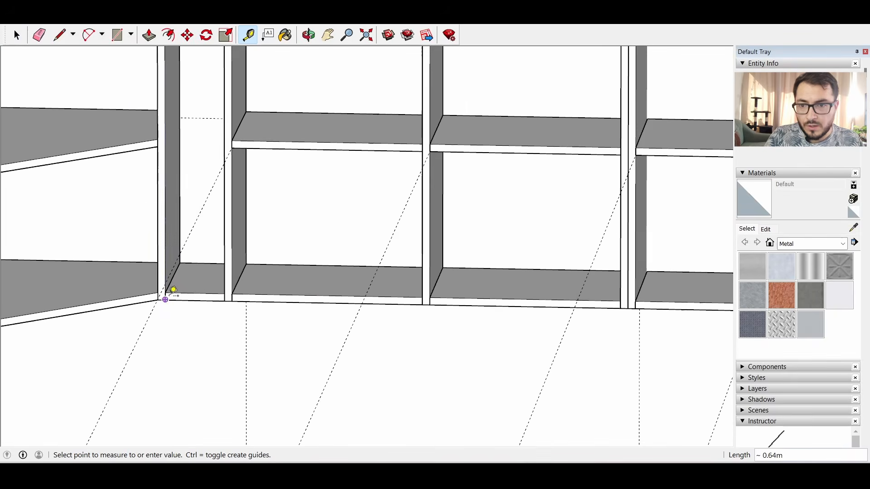
middle_drag(290, 182, 264, 179)
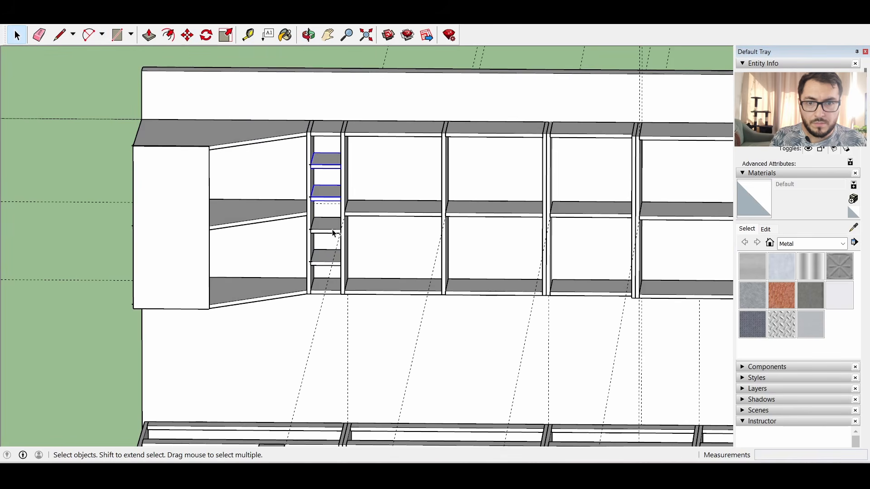
Paste a copy of the first narrow niche's four small shelves into the narrow niche at the free end
key(ctrl+v)
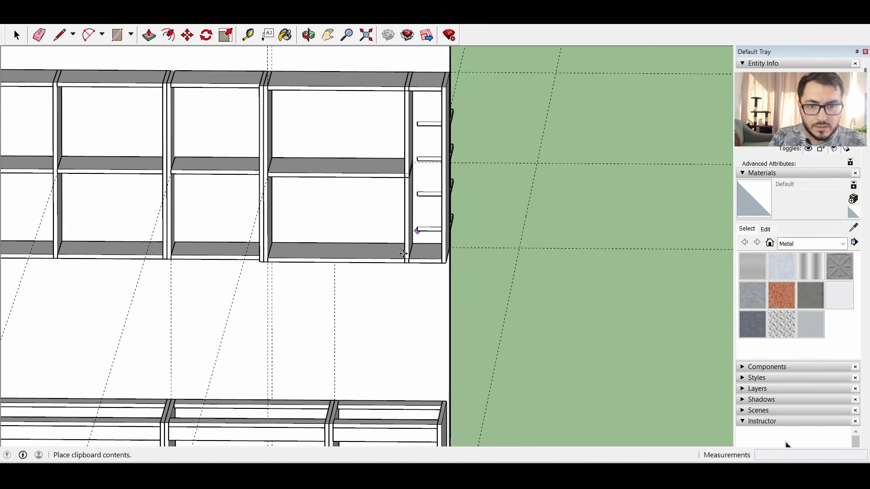
scroll(415, 222, up, 3)
click(412, 224)
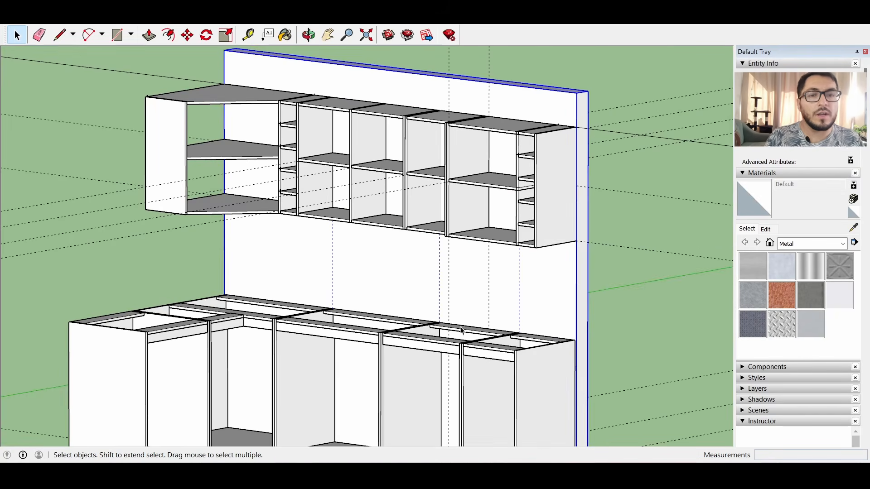
Delete the wall behind the cabinets and the guide lines around it
middle_drag(435, 286, 384, 287)
key(Delete)
middle_drag(454, 293, 681, 136)
key(Delete)
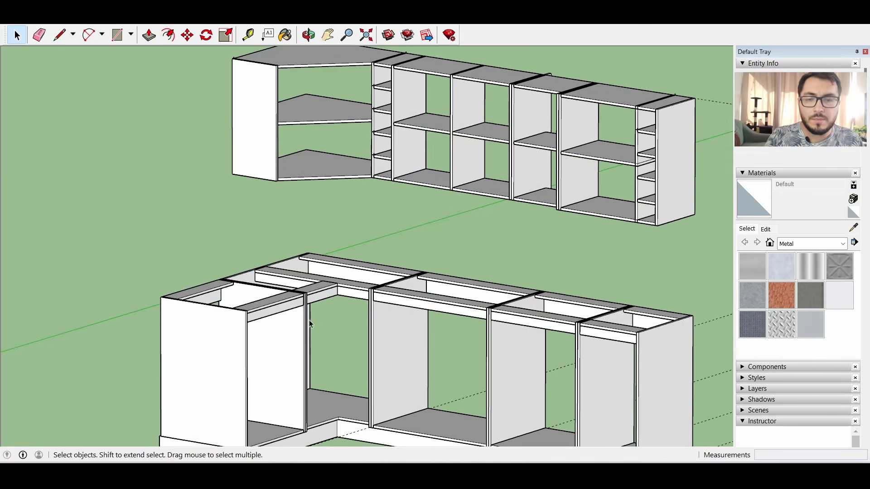
Draw a front rectangle about 1.81 m by 0.74 m across the three modules of the long base run, leaving the upper strip uncovered
scroll(337, 260, down, 2)
scroll(322, 275, up, 3)
mouse_move(453, 353)
middle_down()
mouse_move(356, 379)
mouse_move(230, 382)
middle_up()
scroll(356, 380, down, 4)
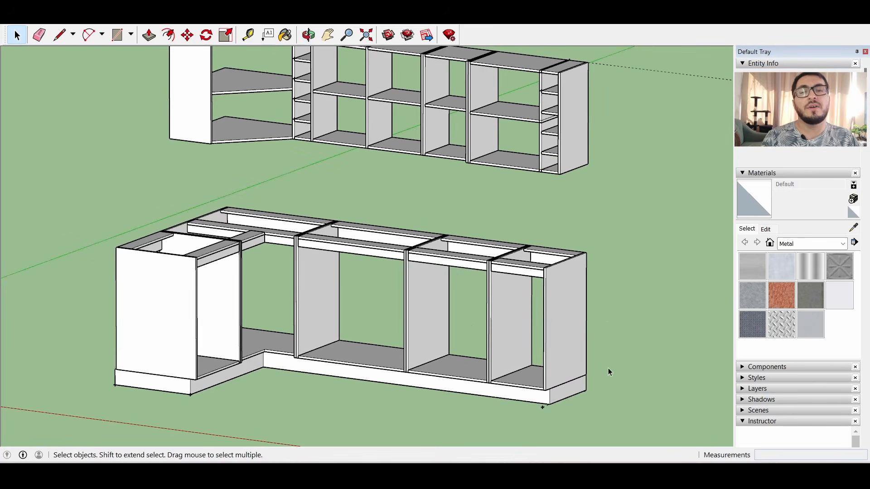
middle_drag(593, 395, 530, 341)
middle_drag(314, 246, 279, 240)
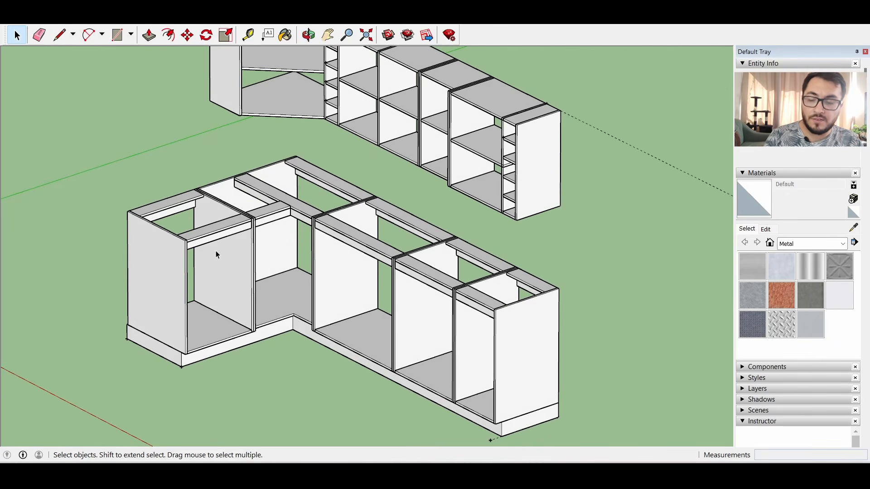
key(r)
scroll(215, 247, up, 8)
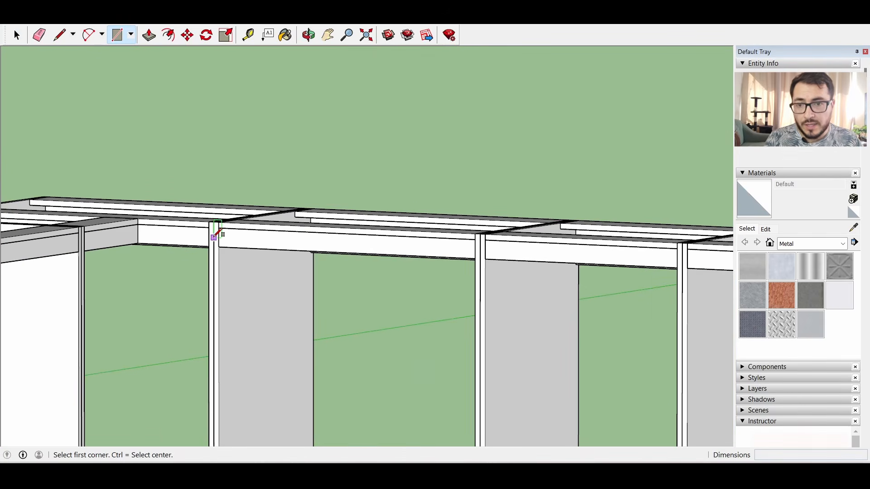
click(214, 240)
scroll(299, 235, down, 5)
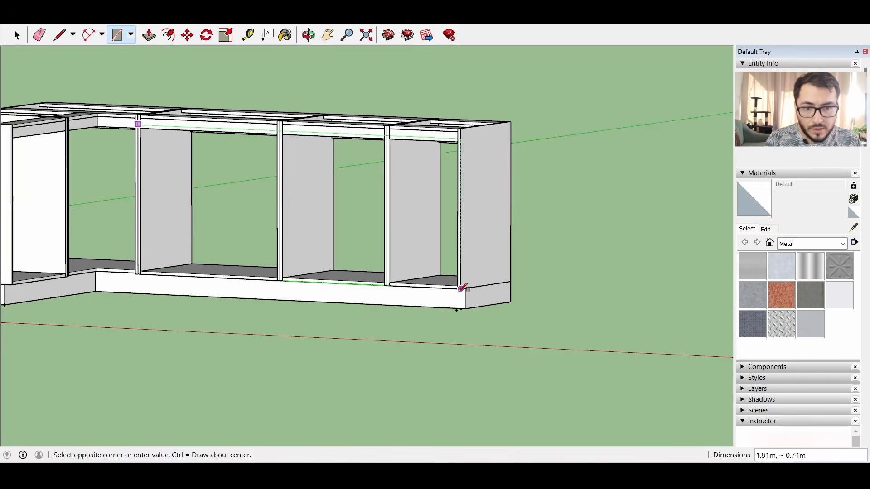
scroll(459, 290, up, 2)
click(462, 286)
Thicken the long run's front rectangle outward with Push/Pull
scroll(458, 287, down, 5)
key(p)
click(243, 204)
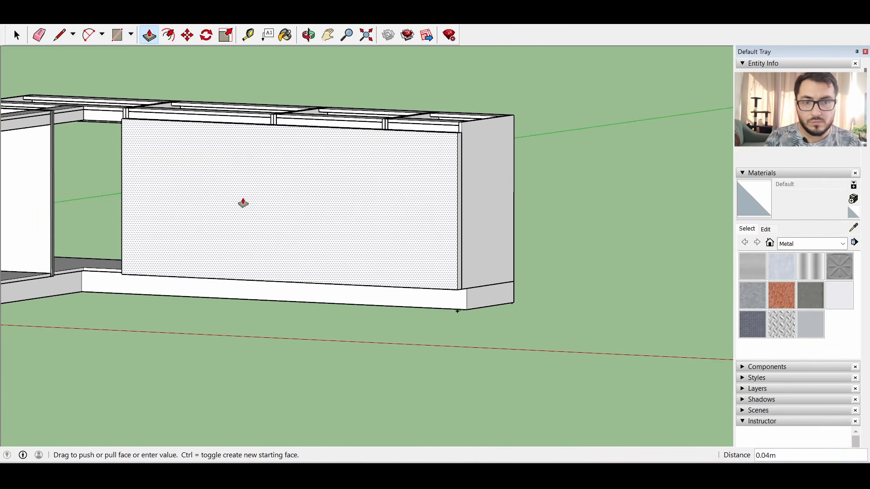
Draw a matching front rectangle over the opening of the short leg's base module, from its lower outer corner
middle_drag(272, 184, 218, 213)
key(r)
scroll(205, 155, up, 4)
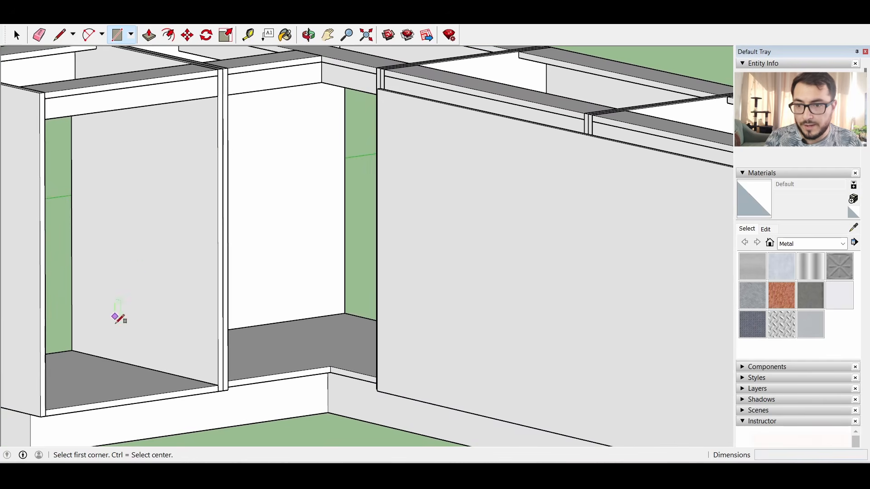
click(40, 417)
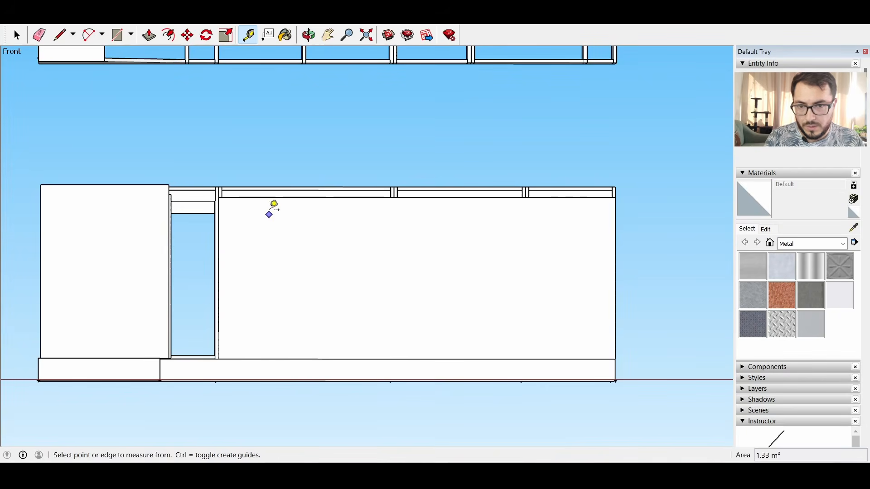
Measure the long front's height and place horizontal guides 0.4 m above its lower edge and 0.2 m above that guide
click(271, 197)
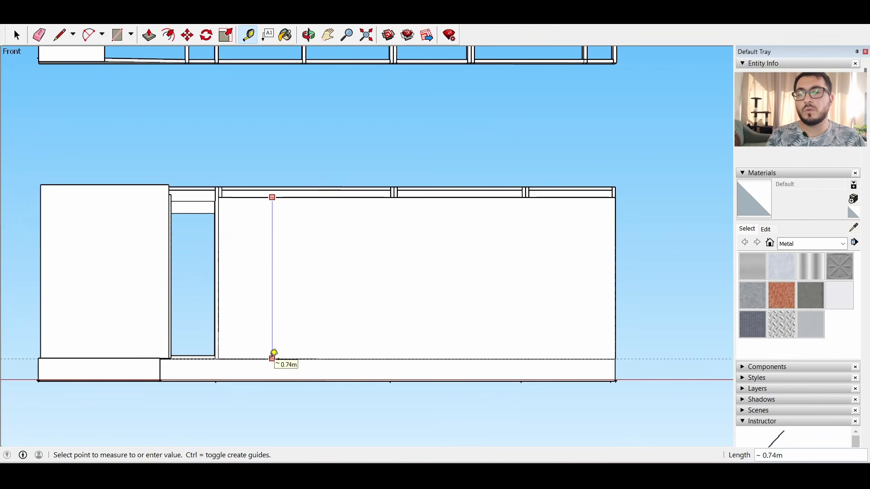
click(274, 362)
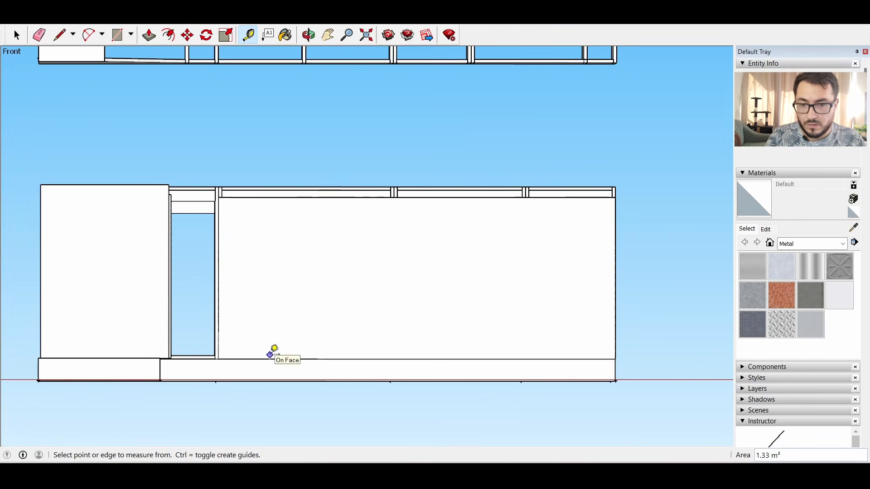
click(269, 359)
text(.4)
key(Return)
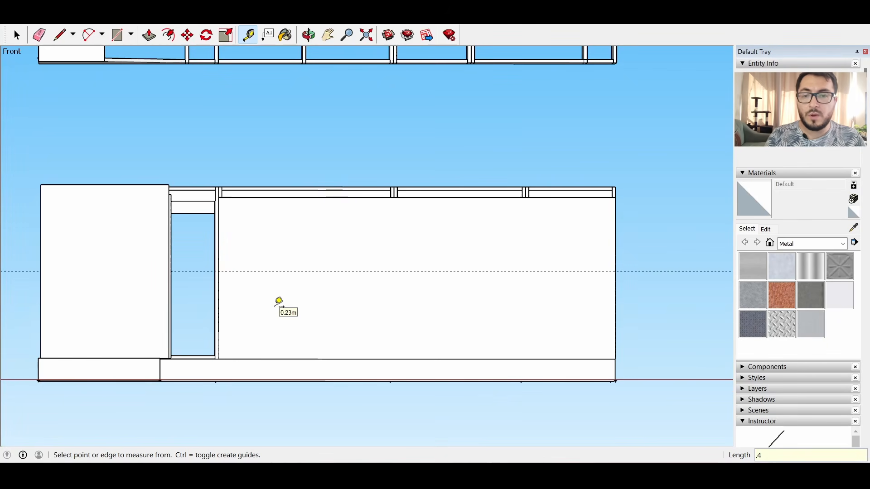
click(271, 271)
text(.2)
key(Return)
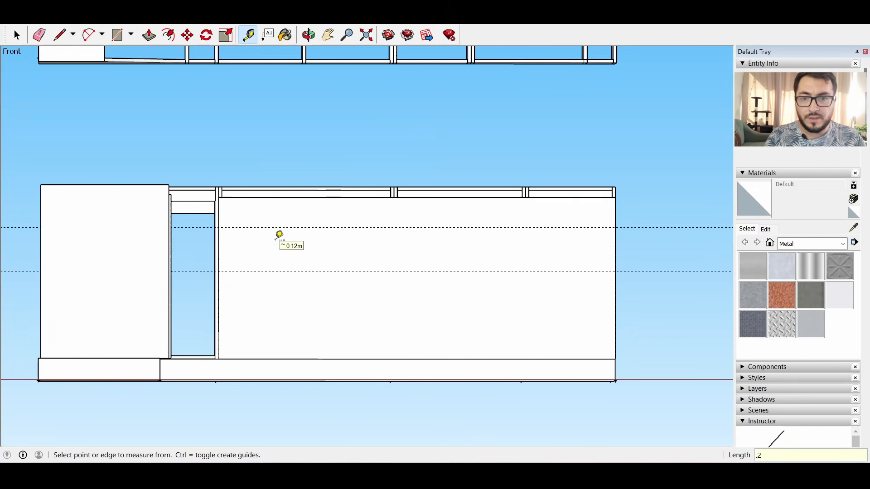
click(277, 227)
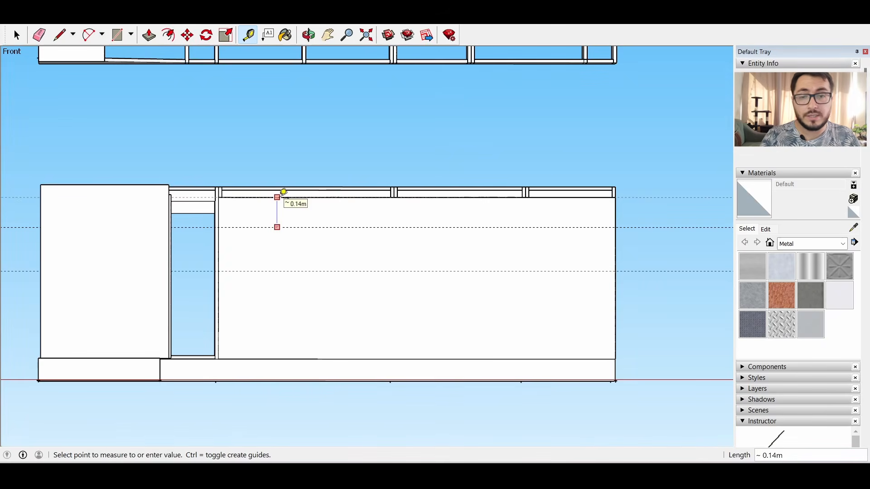
key(Escape)
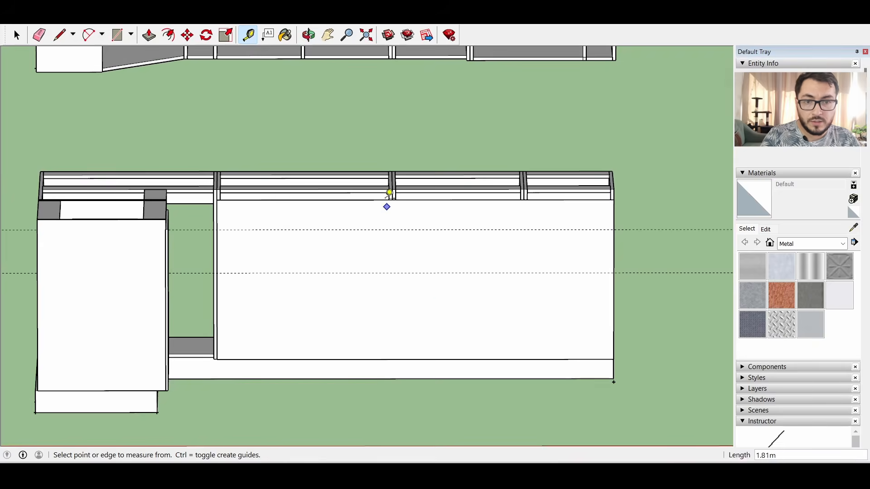
Divide the long front with vertical lines at the module joints and horizontal lines along both guides
scroll(397, 201, up, 3)
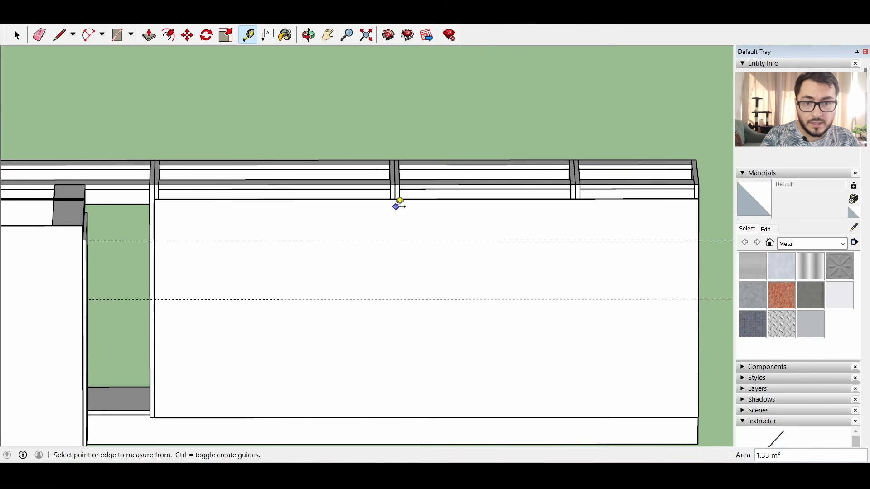
key(l)
scroll(388, 202, up, 5)
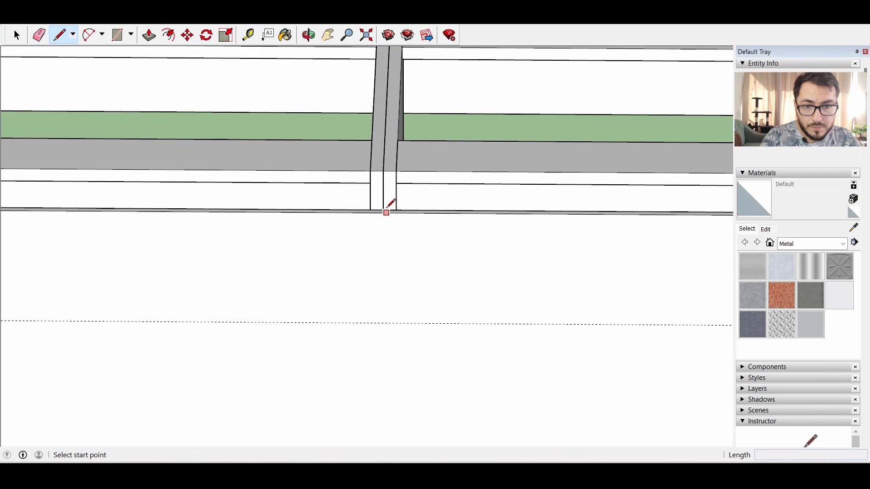
click(383, 211)
middle_drag(385, 211, 226, 172)
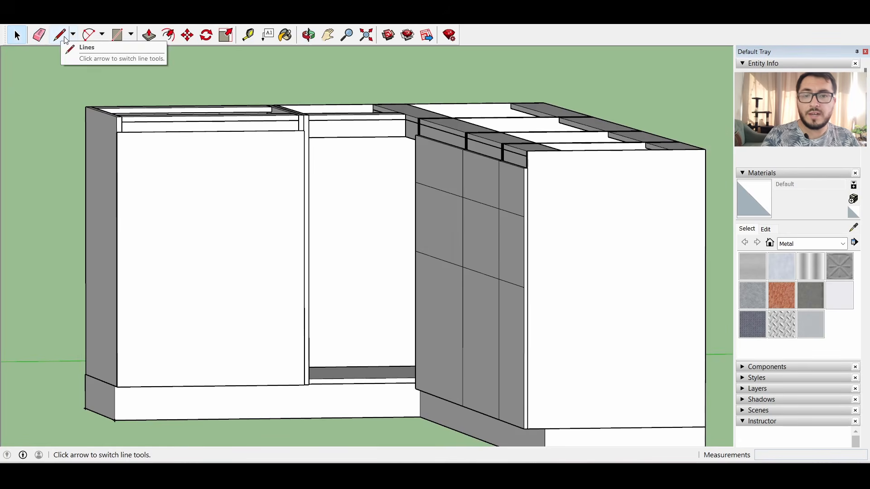
Split the short leg's front with a horizontal line level with the long front's lower division, using a guide
click(65, 40)
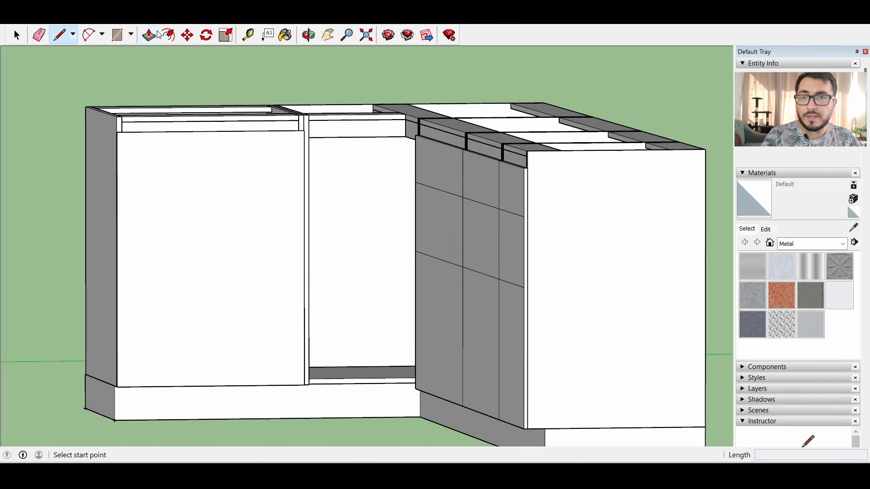
click(248, 35)
click(251, 385)
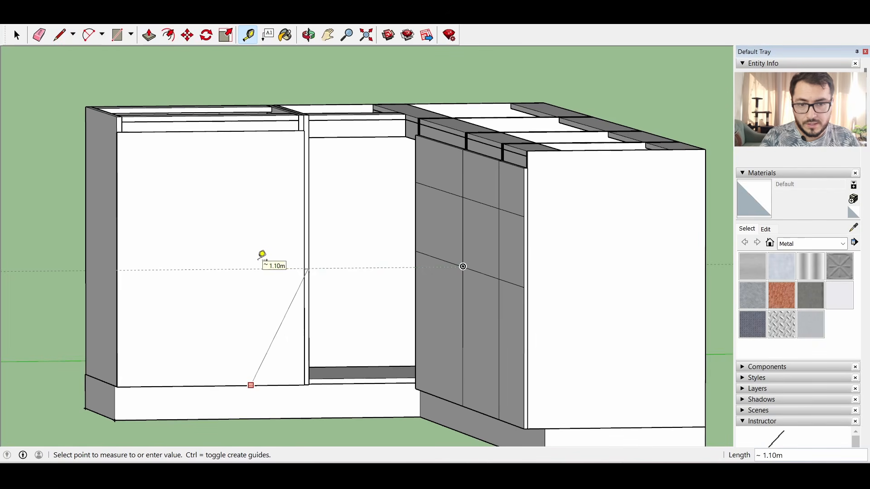
click(232, 243)
middle_drag(233, 241, 254, 235)
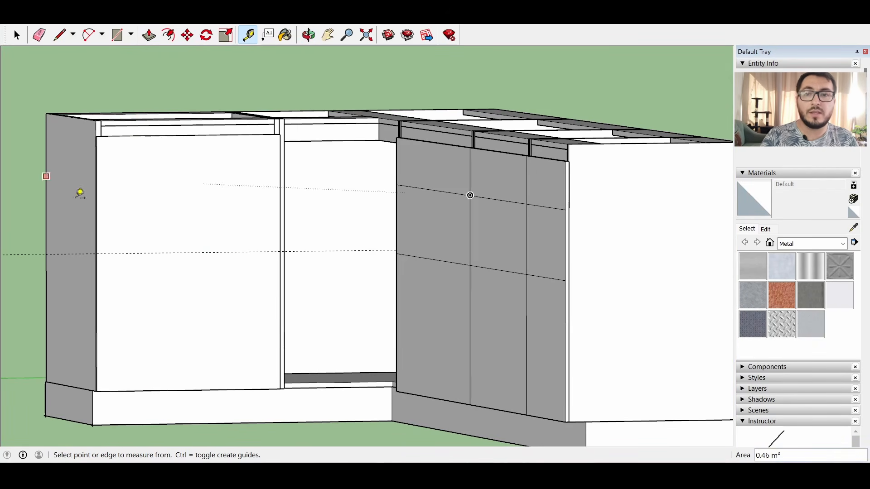
key(l)
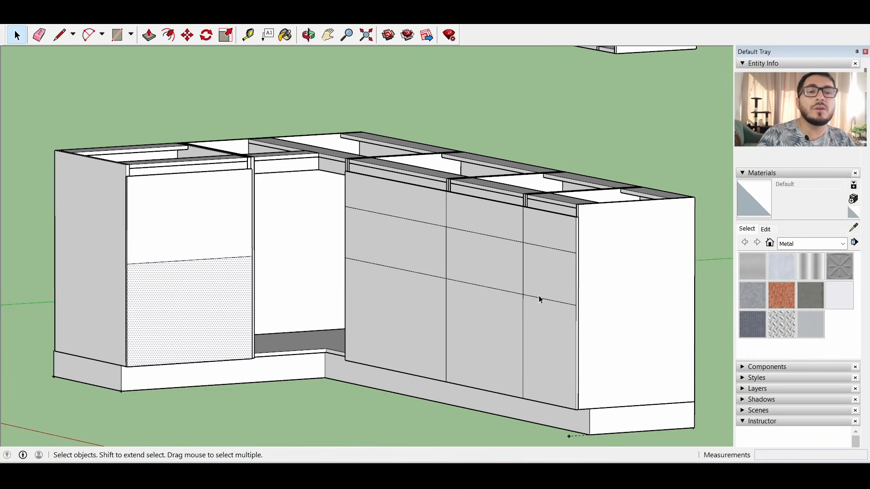
Paste a copy of the whole base cabinet run beside the original and delete the fronts from the copy
middle_drag(378, 274, 294, 244)
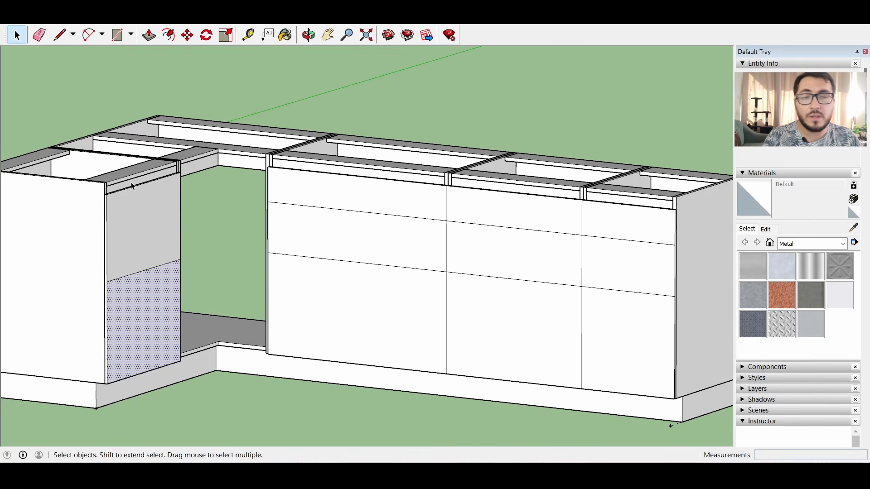
middle_drag(422, 267, 322, 256)
middle_drag(439, 252, 584, 249)
scroll(290, 225, down, 3)
scroll(298, 270, up, 2)
middle_drag(439, 272, 488, 290)
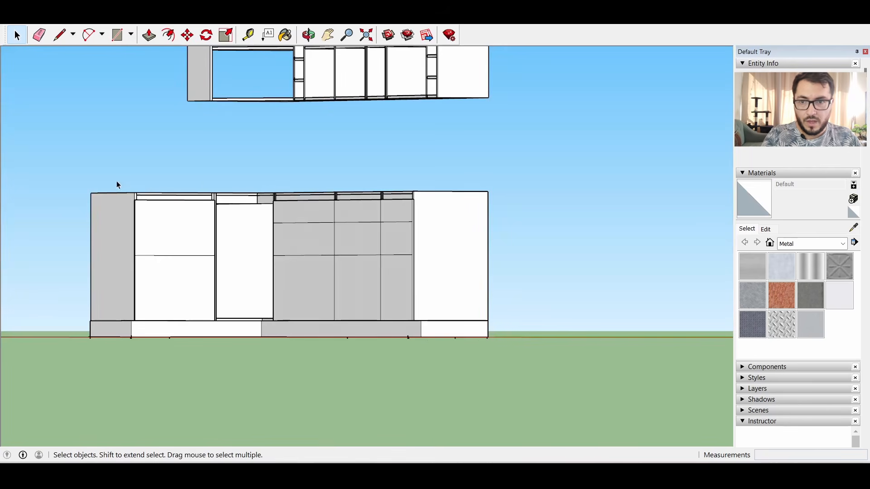
drag(38, 153, 507, 389)
key(ctrl+c)
key(ctrl+v)
scroll(485, 312, down, 2)
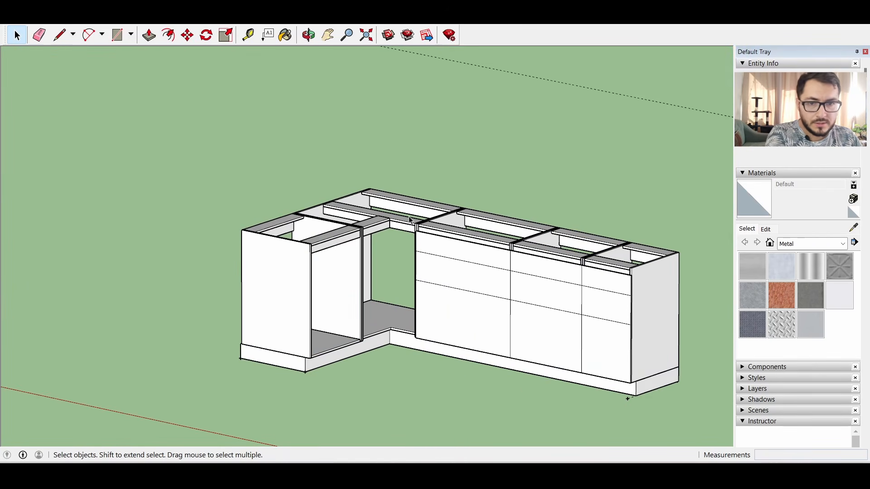
click(593, 344)
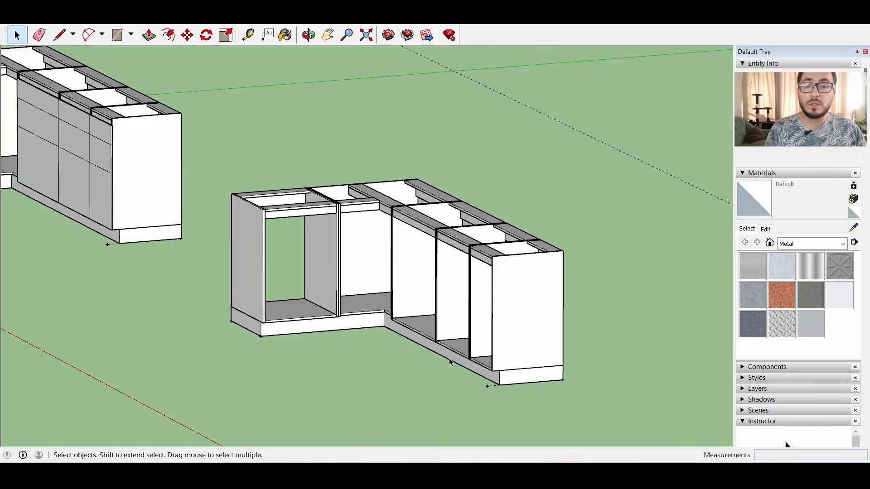
In the copied run's narrow end module, place floor guides 0.013 m in from each side panel
middle_drag(449, 358, 279, 306)
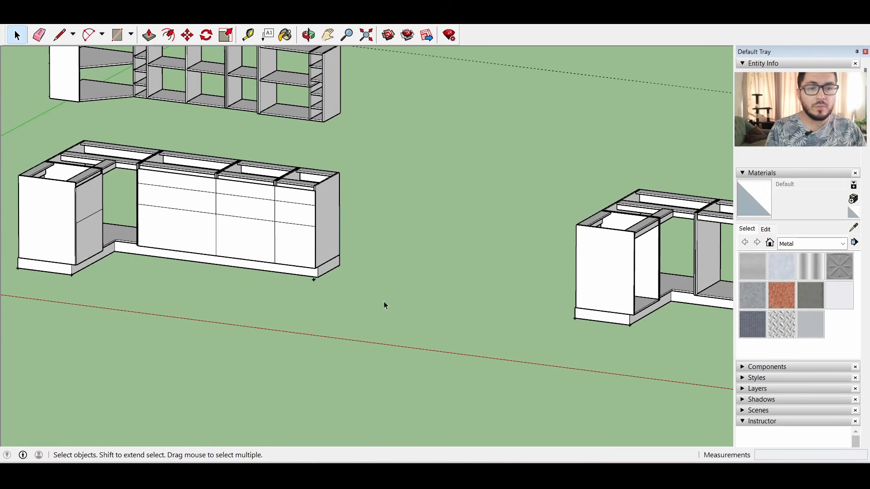
scroll(666, 296, up, 5)
middle_drag(659, 293, 641, 301)
middle_drag(635, 238, 517, 227)
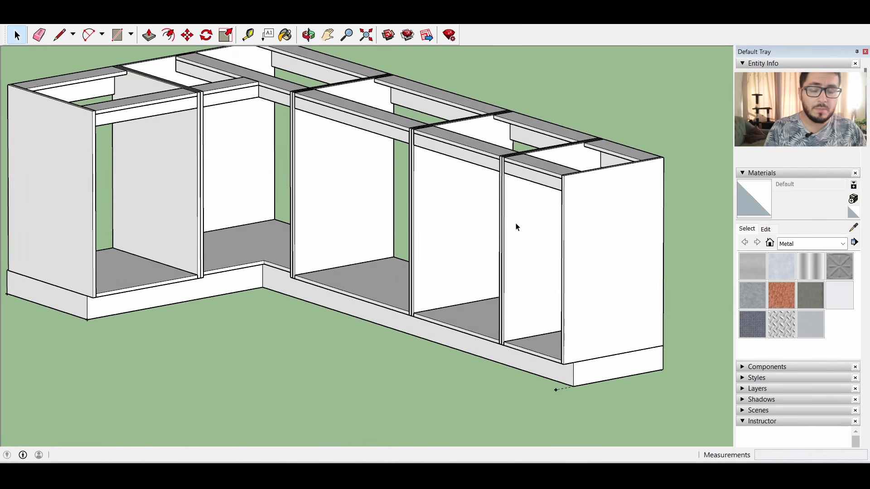
middle_drag(511, 252, 566, 271)
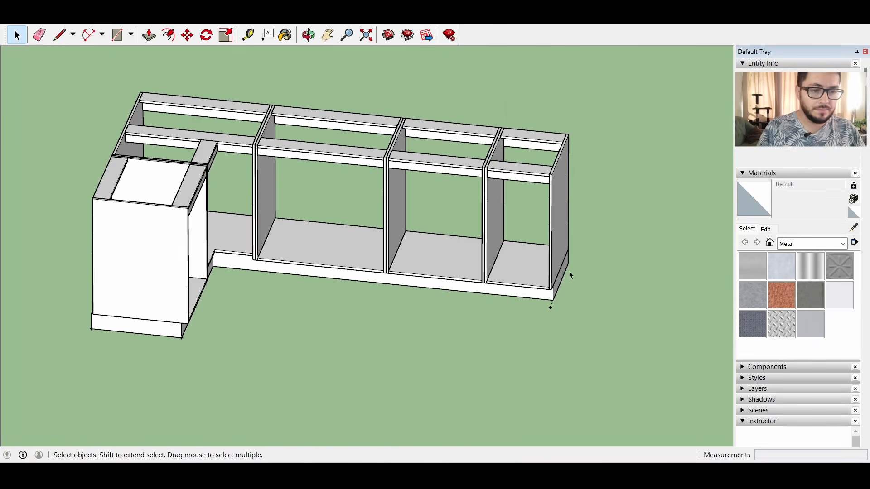
scroll(489, 256, up, 8)
scroll(490, 252, up, 2)
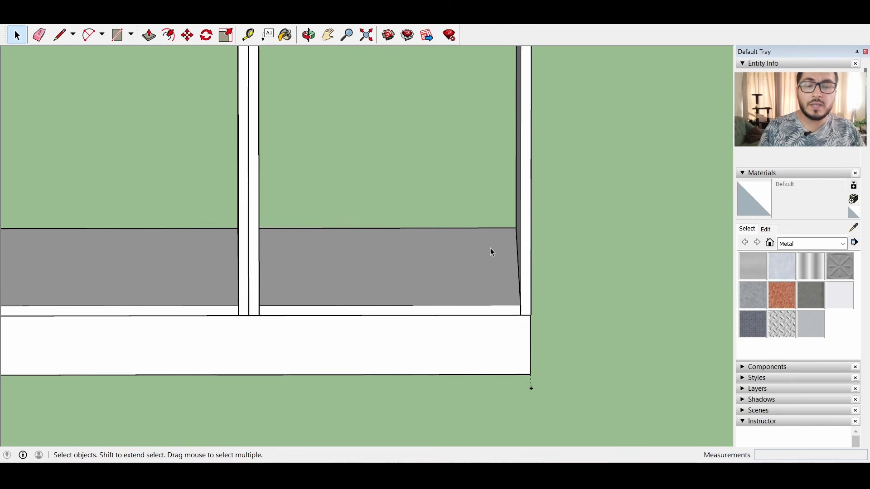
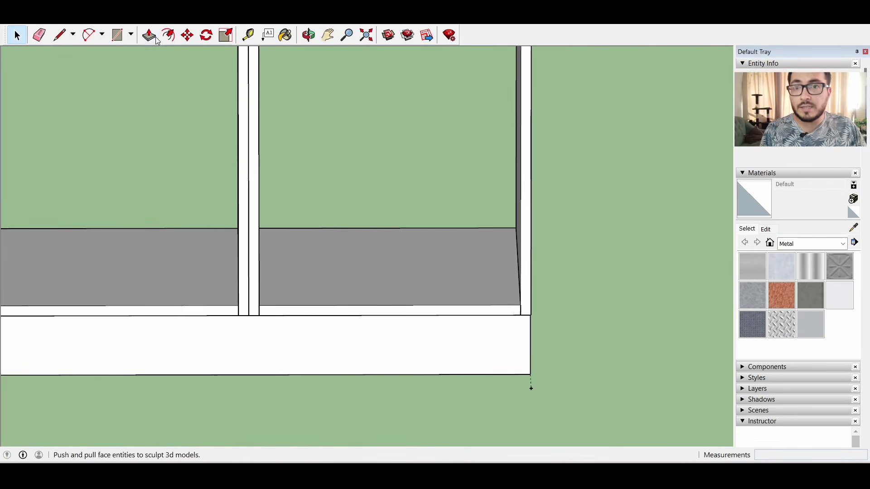
click(248, 34)
middle_drag(401, 247, 390, 268)
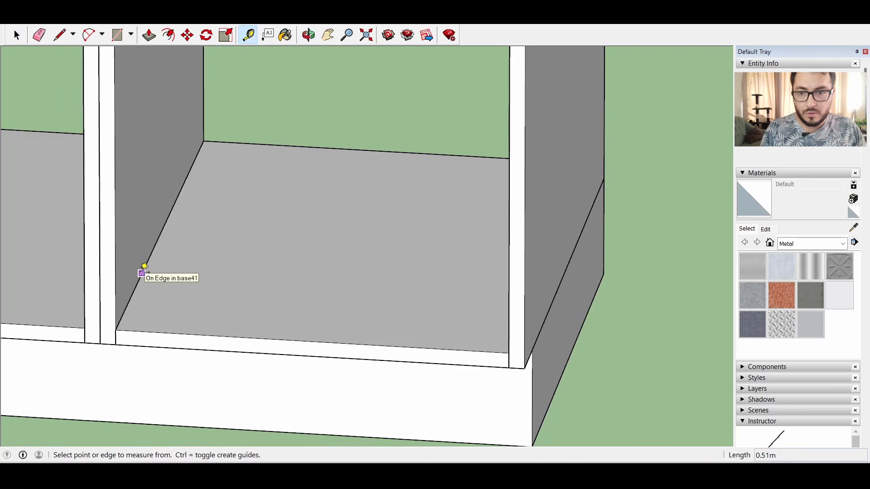
click(141, 274)
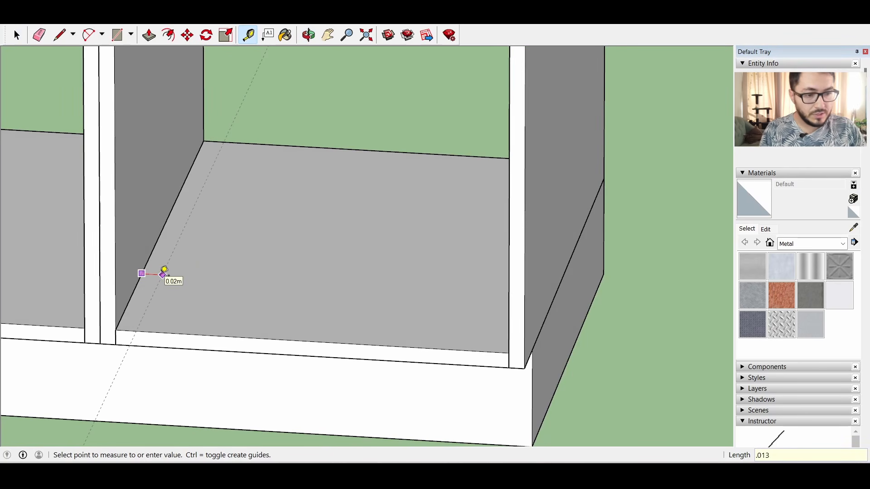
click(164, 273)
middle_drag(165, 272, 278, 283)
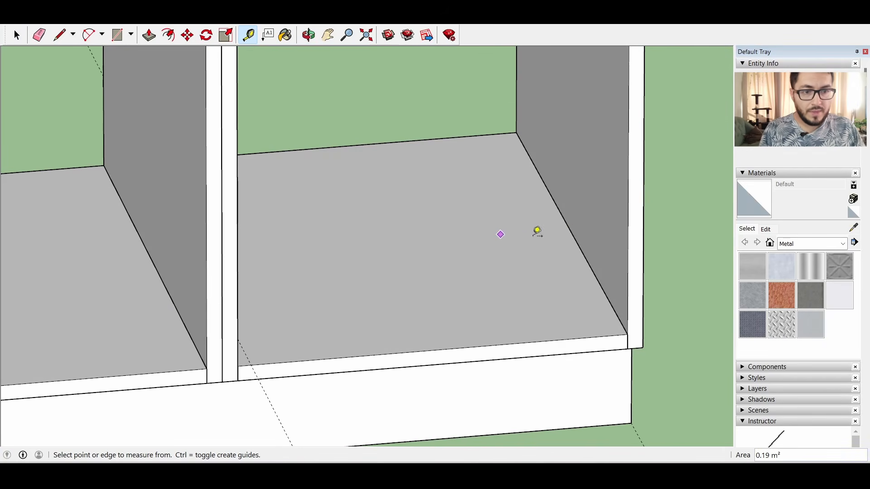
click(572, 232)
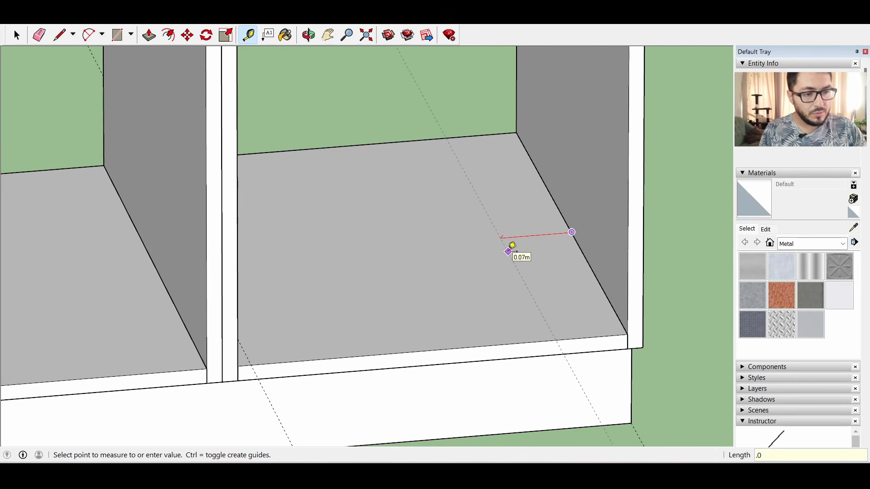
key(Return)
Draw a floor rectangle about 0.35 × 0.02 m between the two guides along the narrow module's front edge
middle_drag(511, 247, 444, 219)
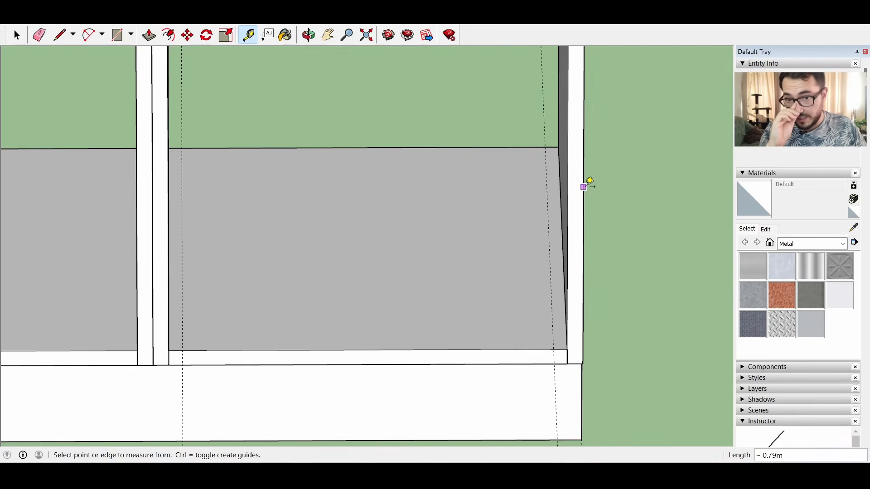
key(r)
click(182, 351)
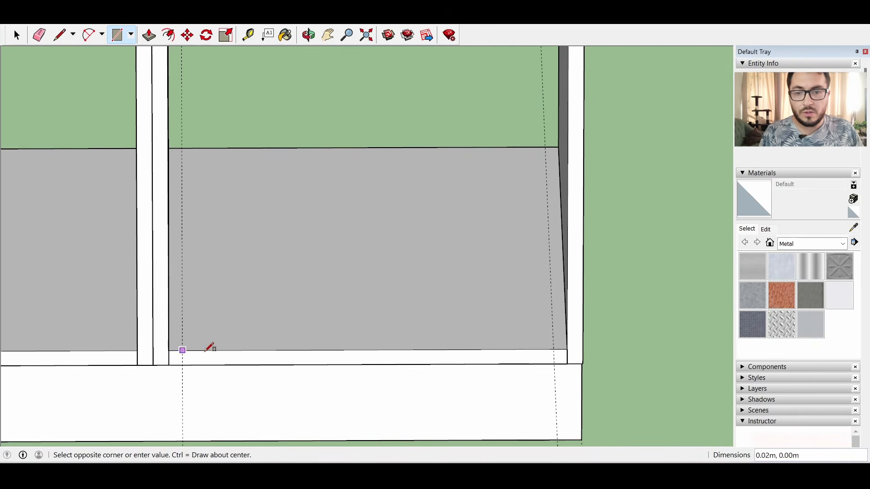
click(556, 341)
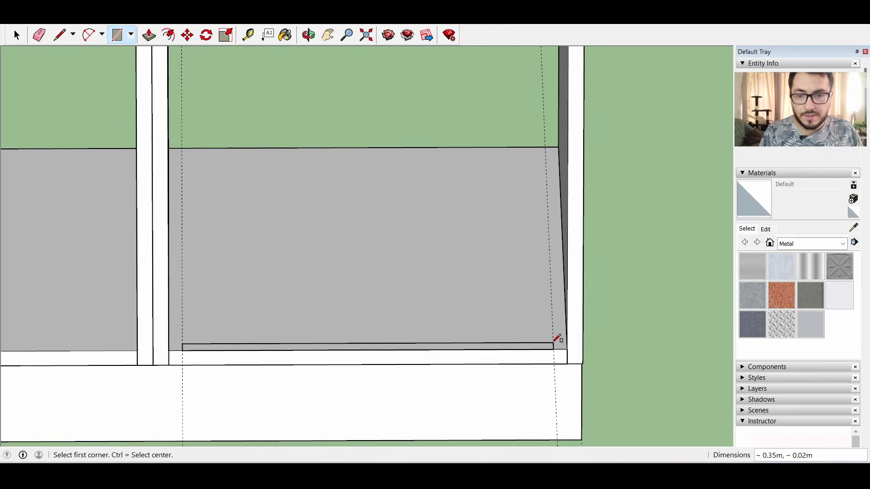
Extrude the thin floor rectangle upward to form the drawer front panel
click(149, 34)
drag(205, 346, 220, 243)
scroll(225, 244, down, 2)
middle_drag(225, 244, 68, 150)
scroll(336, 244, down, 3)
middle_drag(335, 242, 293, 233)
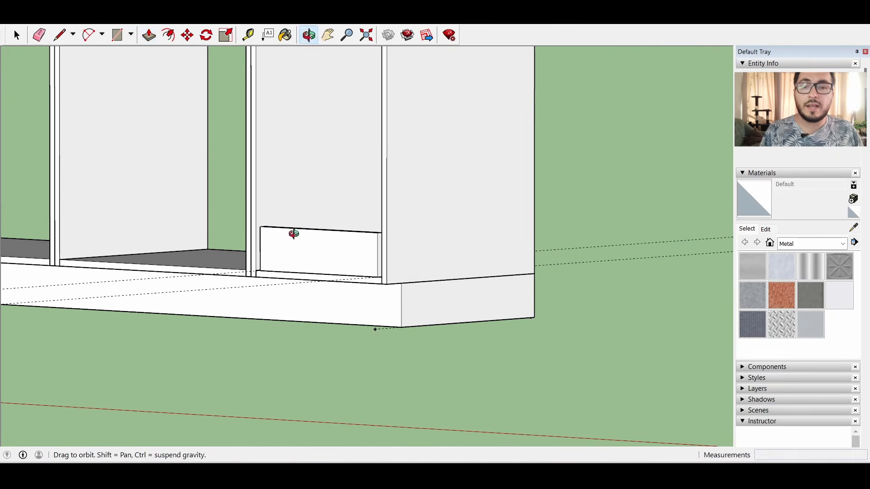
Turn the drawer front panel into a component named frentecajon
mouse_move(313, 188)
mouse_down()
mouse_move(326, 208)
mouse_move(324, 188)
mouse_up()
middle_drag(324, 189, 285, 191)
key(space)
right_click(368, 255)
click(427, 336)
text(frentecajon)
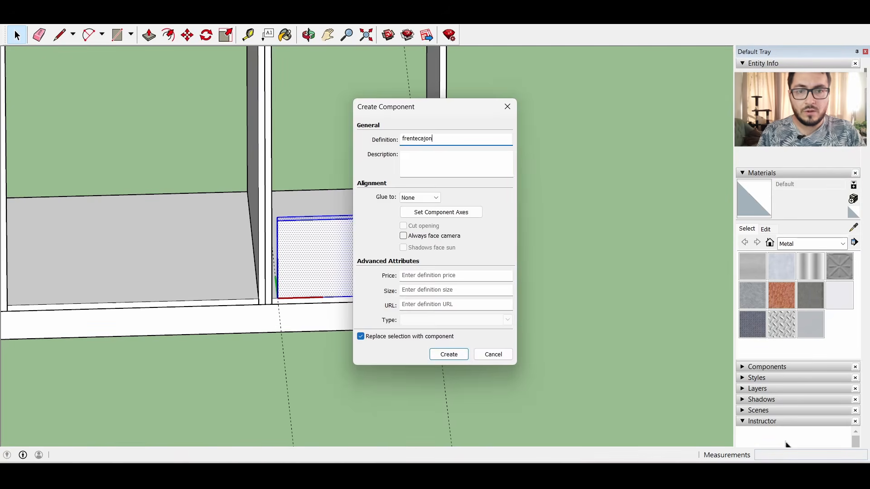
key(Return)
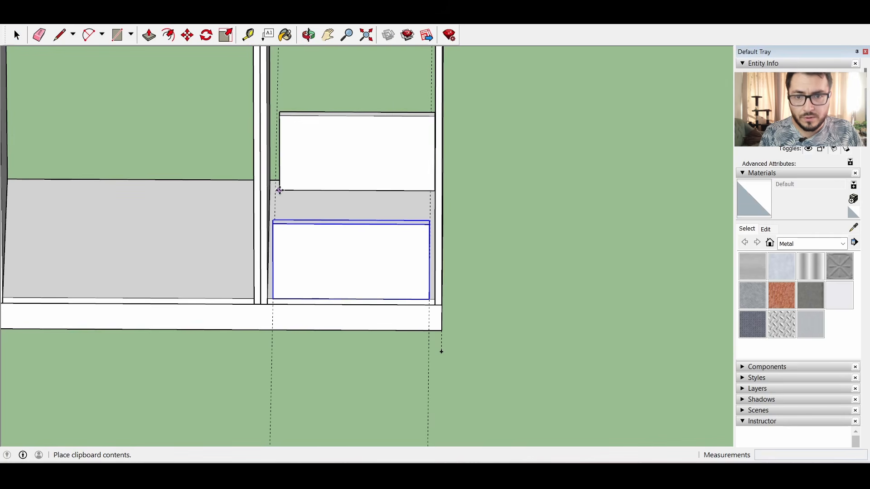
Place a copy of the drawer front at the rear of the narrow module, aligned between the guides
scroll(493, 300, up, 3)
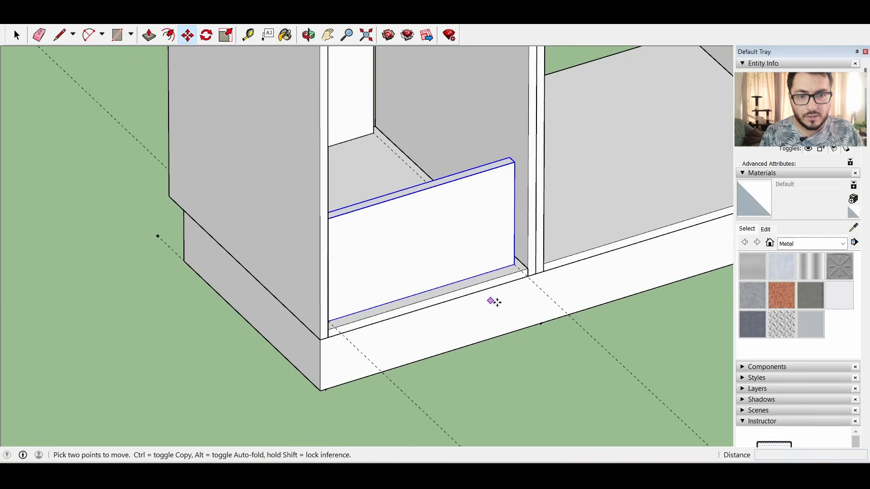
middle_drag(493, 300, 238, 303)
scroll(287, 298, up, 3)
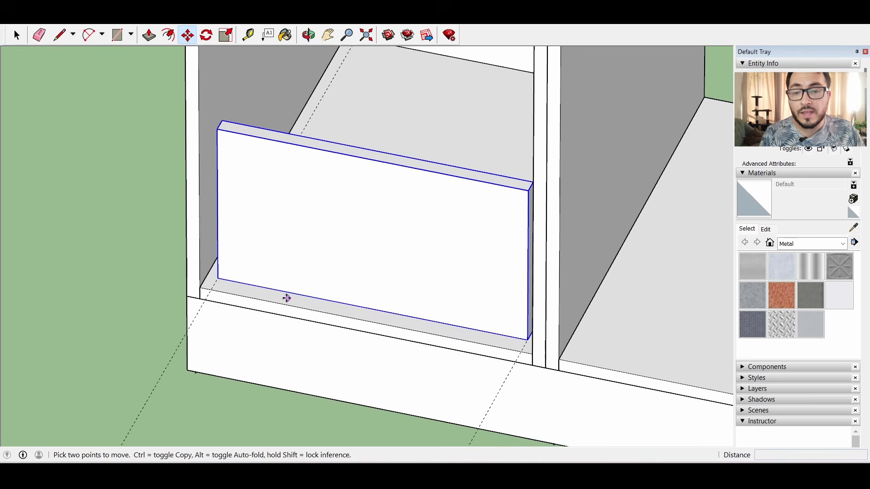
click(220, 284)
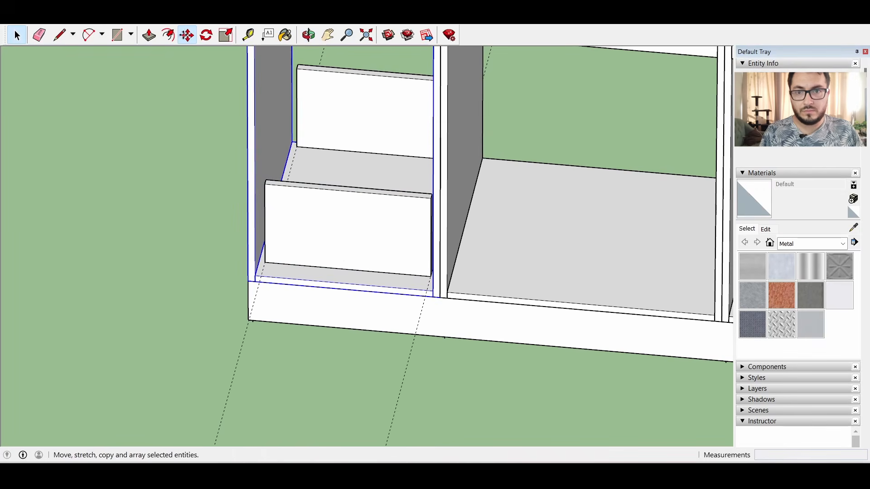
Move the narrow module's carcass sideways, clear of the drawer panels
click(187, 35)
click(252, 127)
middle_drag(26, 82, 263, 117)
Draw a side rectangle spanning the drawer's front and back panels and extrude it inward about 0.02 m
click(116, 36)
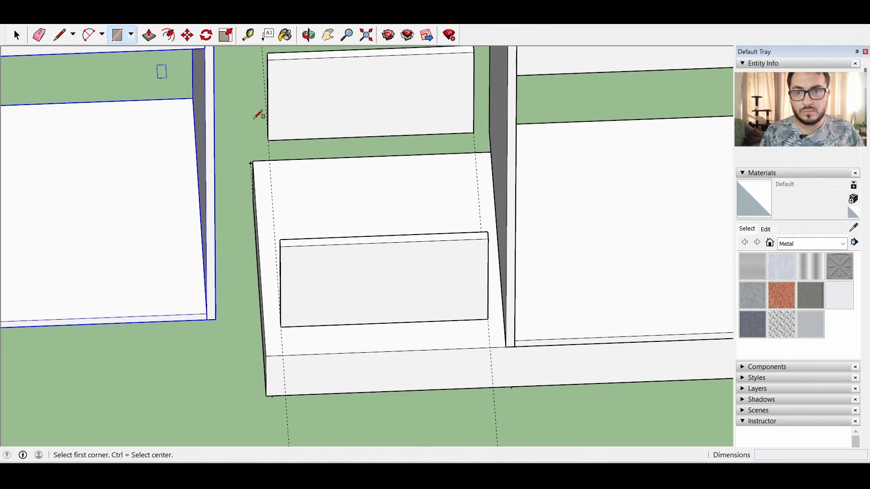
click(268, 60)
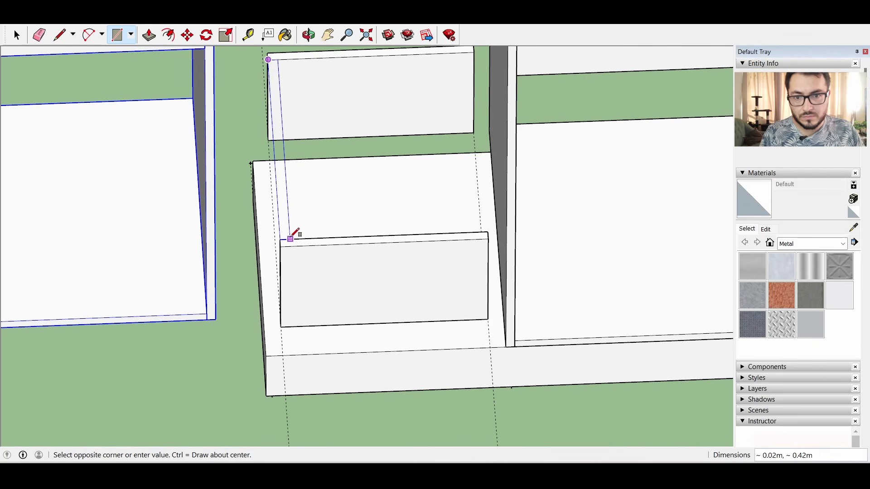
middle_drag(272, 308, 322, 303)
click(324, 302)
middle_drag(431, 230, 330, 236)
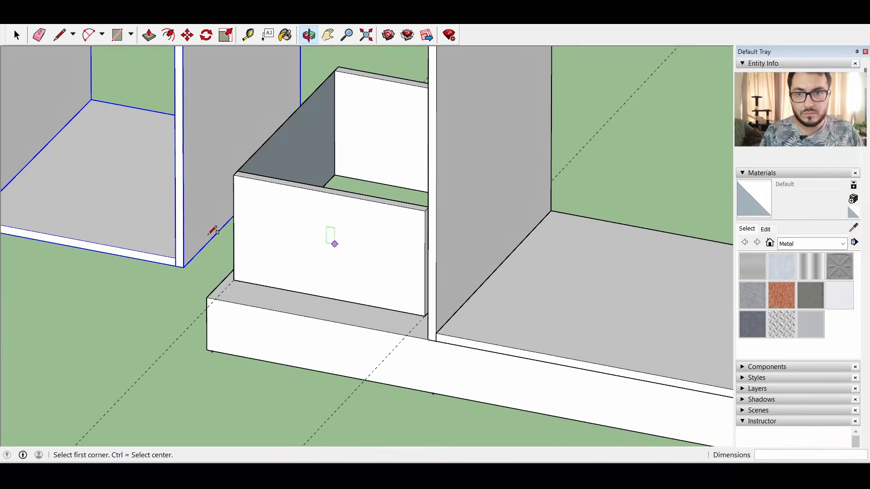
key(p)
click(297, 139)
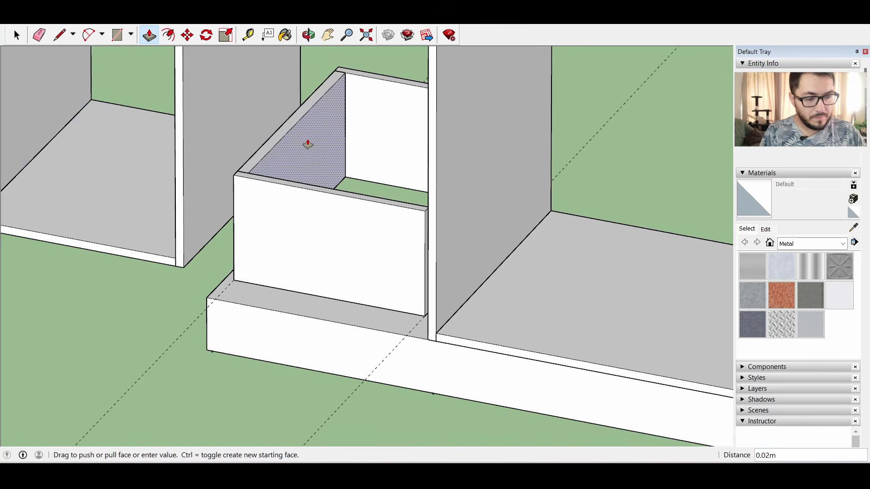
key(Return)
middle_drag(306, 142, 373, 147)
Turn the drawer's side panel into a component named latcaj20
click(17, 36)
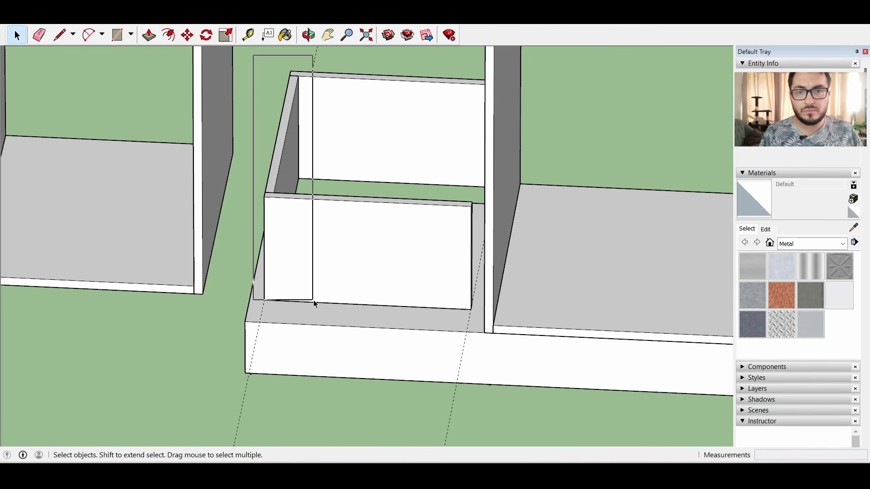
click(285, 182)
right_click(286, 182)
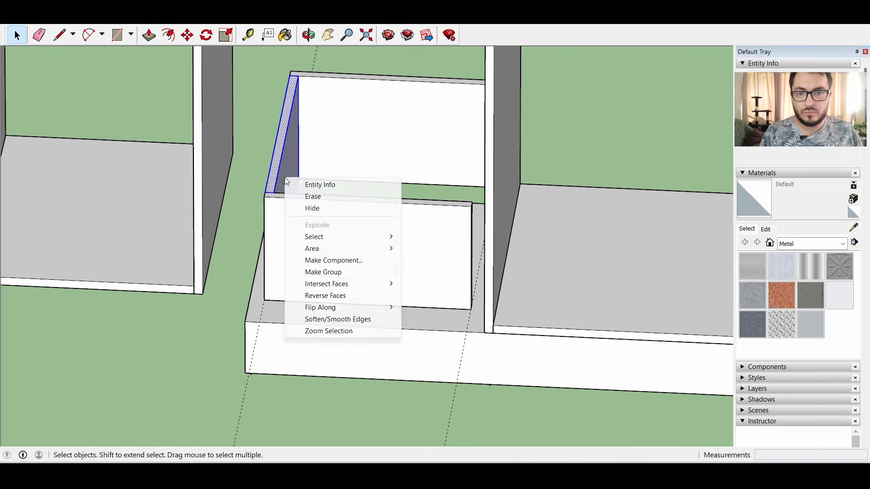
click(364, 258)
text(latca)
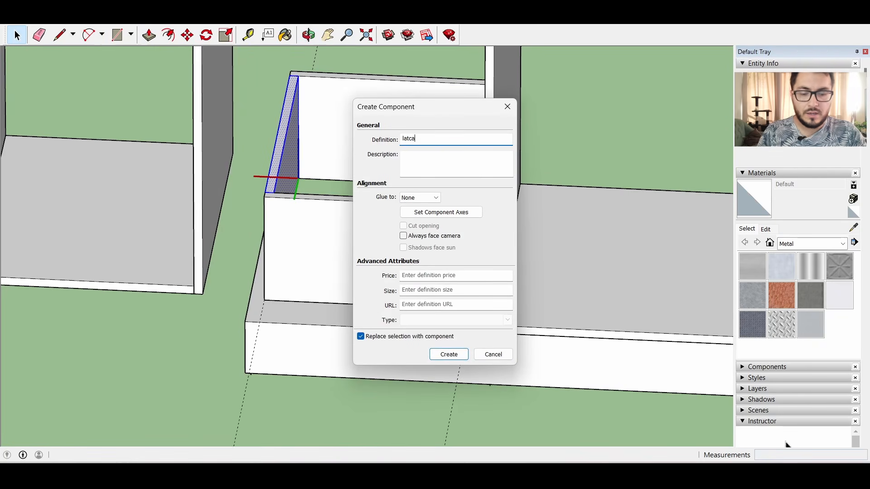
text(j20)
key(Return)
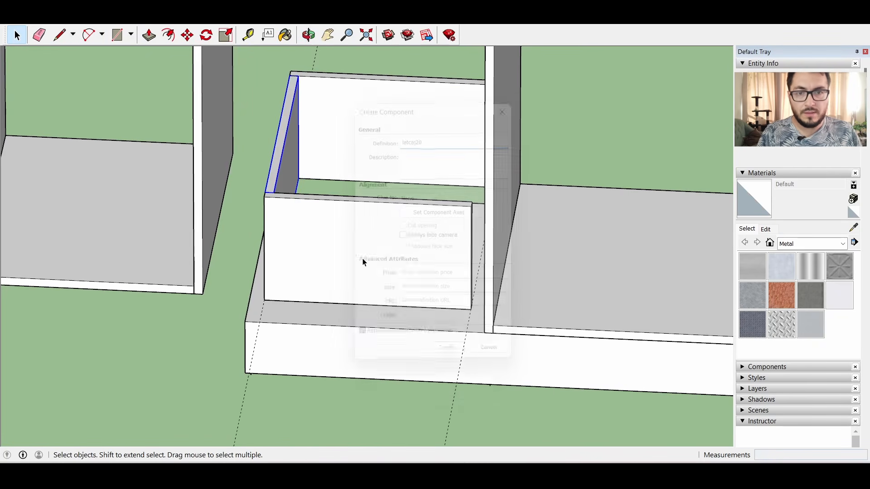
Copy the drawer side panel and align the copy with the opposite ends of the front and back panels
middle_drag(284, 73, 317, 144)
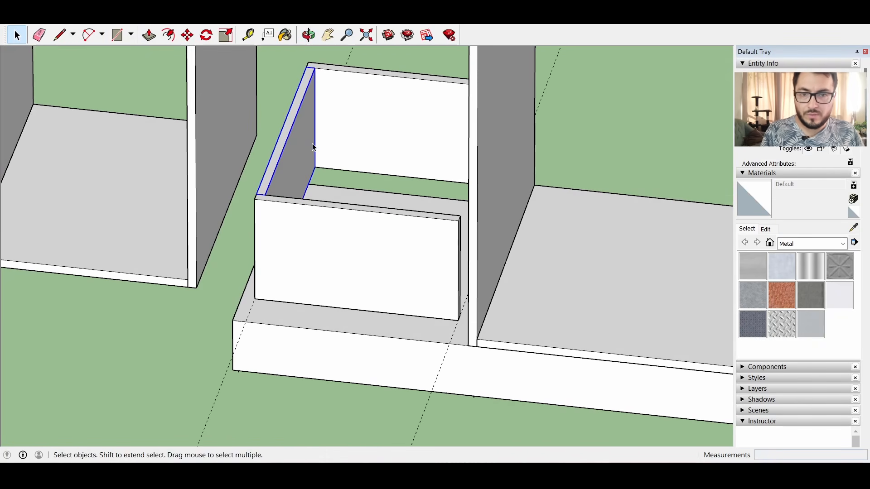
key(ctrl+c)
key(ctrl+v)
middle_drag(359, 190, 488, 175)
click(428, 157)
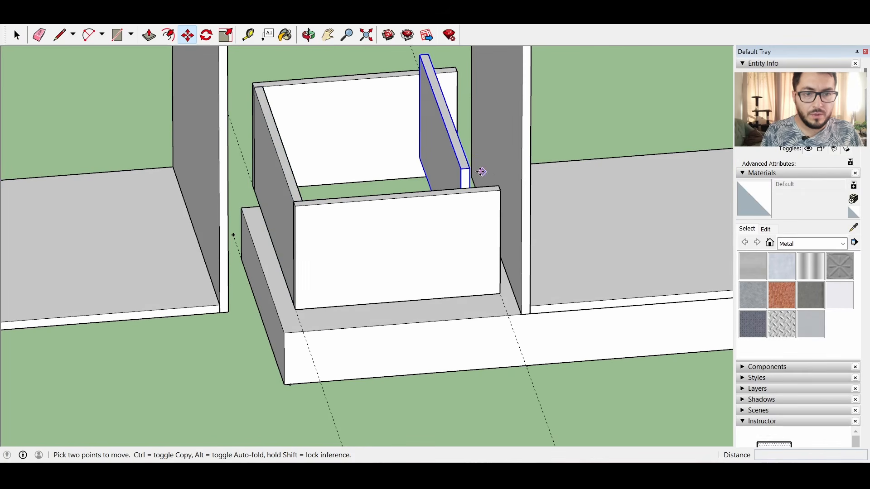
click(468, 169)
click(497, 187)
key(space)
Draw the drawer's bottom rectangle between its four panels and extrude it into a solid bottom panel
click(117, 35)
middle_drag(324, 208, 314, 168)
click(319, 114)
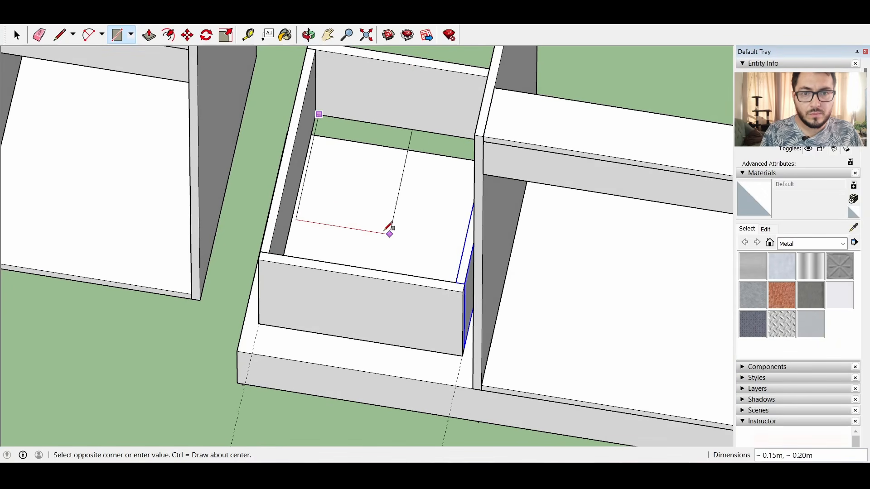
key(Escape)
click(316, 114)
middle_drag(319, 150, 349, 165)
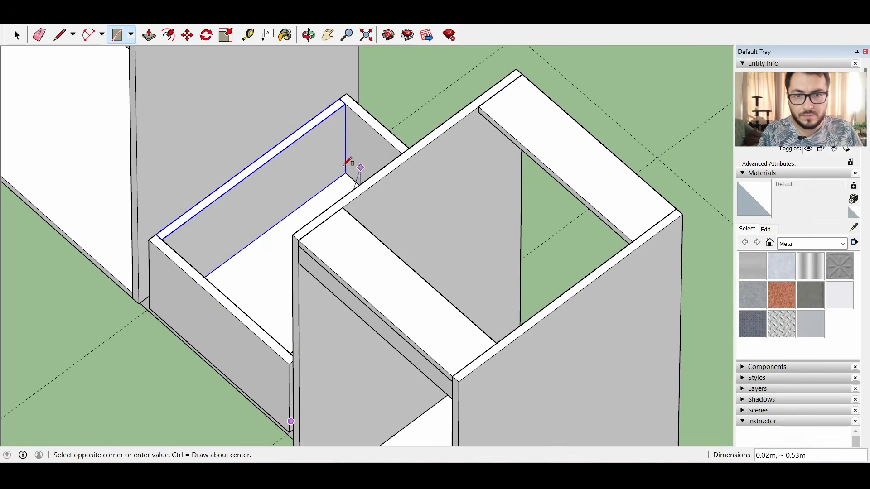
click(351, 169)
middle_drag(322, 196, 195, 108)
key(p)
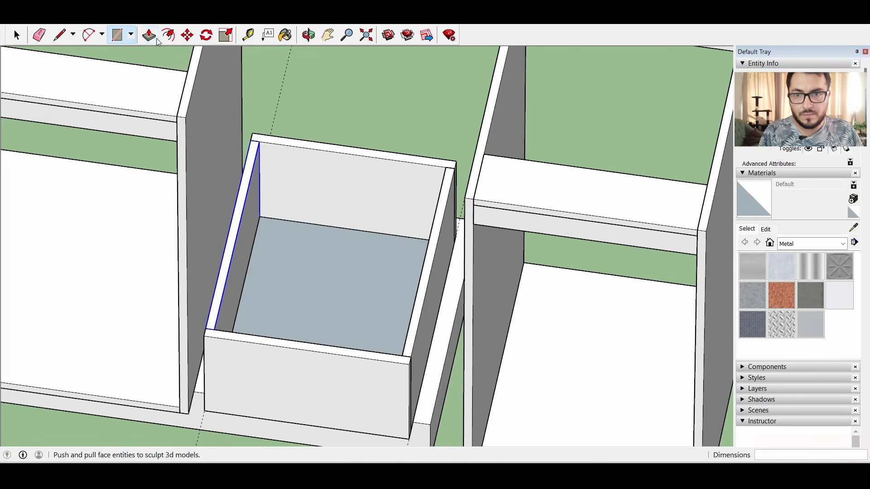
click(303, 266)
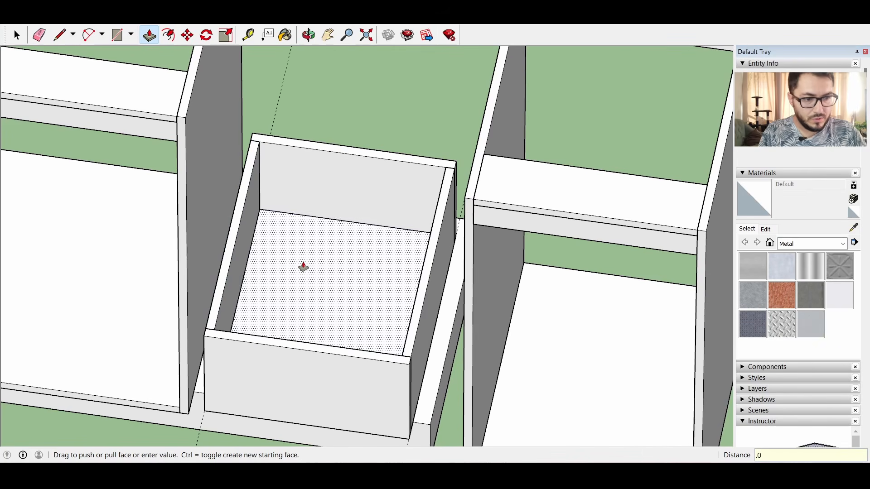
key(Return)
Copy the complete drawer and place the copy above the original with a gap of about one drawer height
click(16, 35)
middle_drag(333, 287, 351, 206)
drag(215, 211, 472, 412)
middle_drag(430, 284, 271, 77)
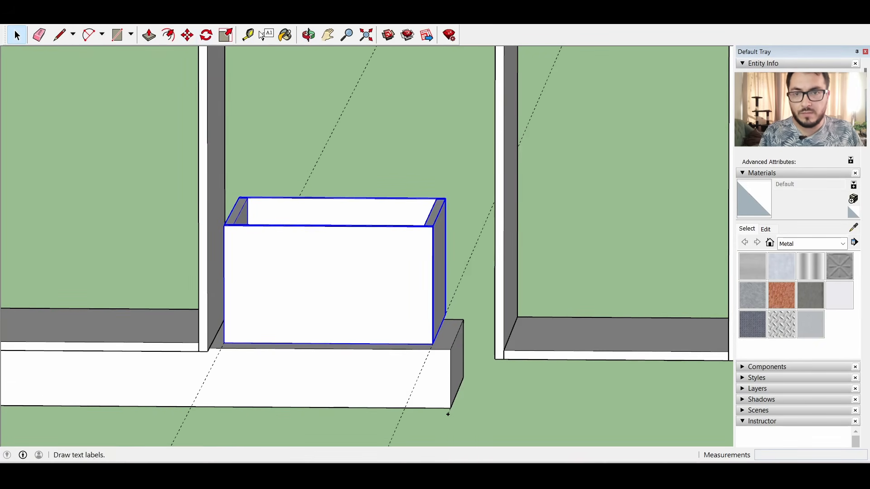
click(187, 36)
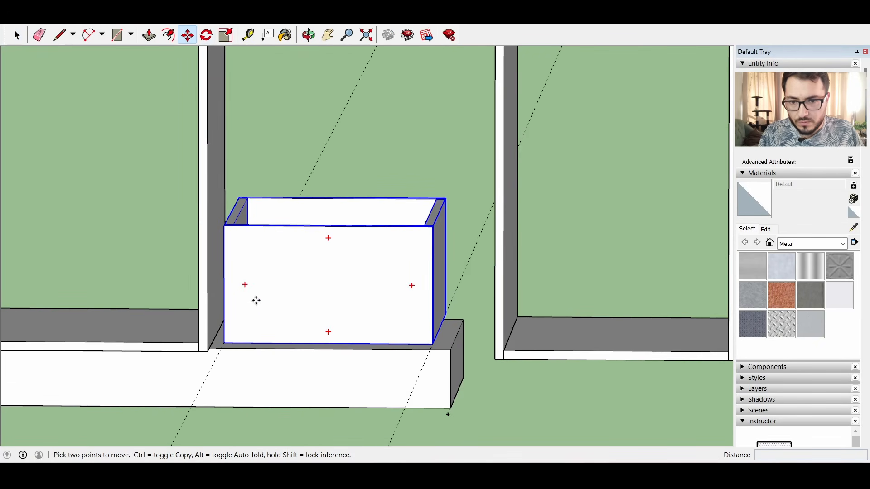
scroll(292, 287, down, 3)
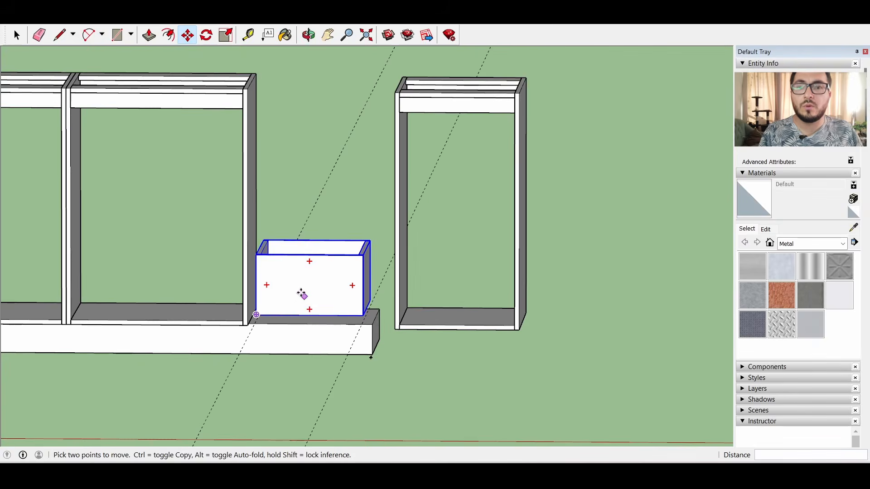
middle_drag(303, 295, 164, 239)
key(ctrl+v)
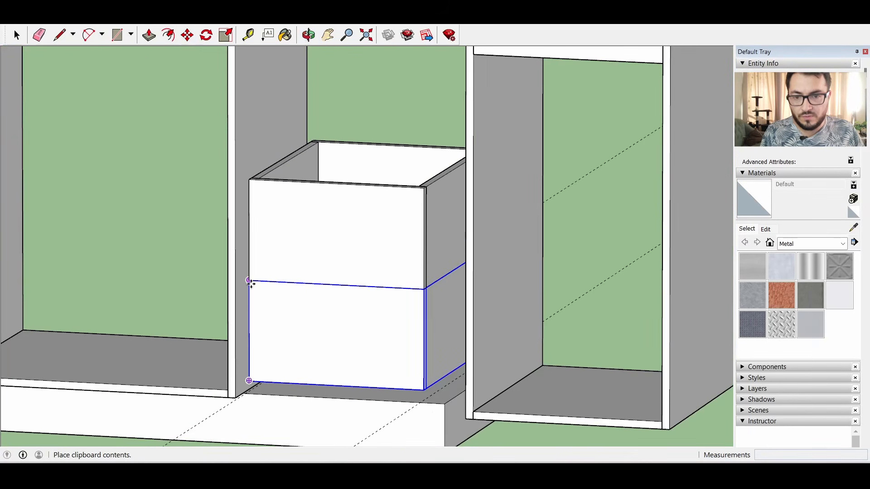
click(249, 280)
click(248, 280)
click(248, 176)
Make the upper drawer a unique component, independent of the lower one
scroll(282, 254, down, 3)
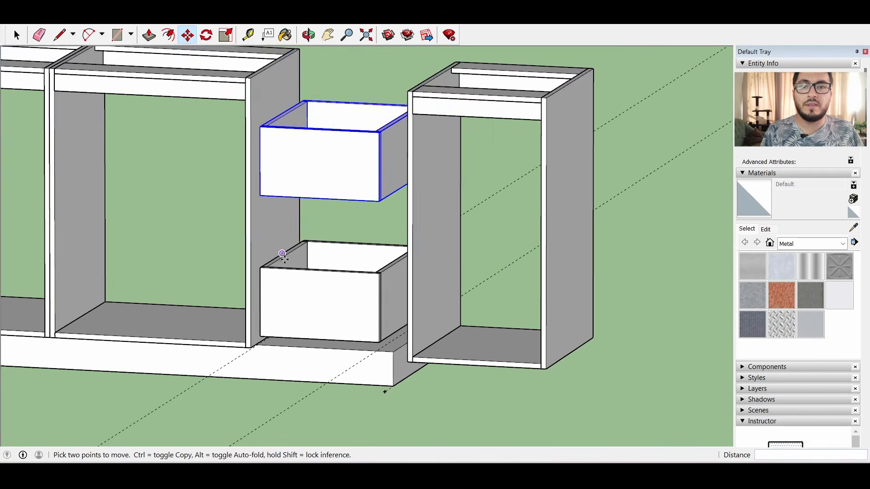
scroll(282, 255, down, 3)
middle_drag(258, 209, 216, 158)
right_click(286, 177)
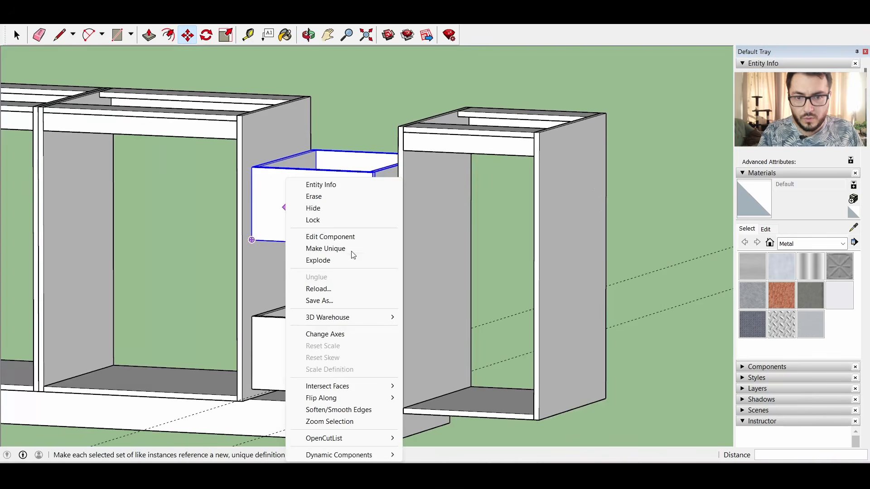
click(353, 255)
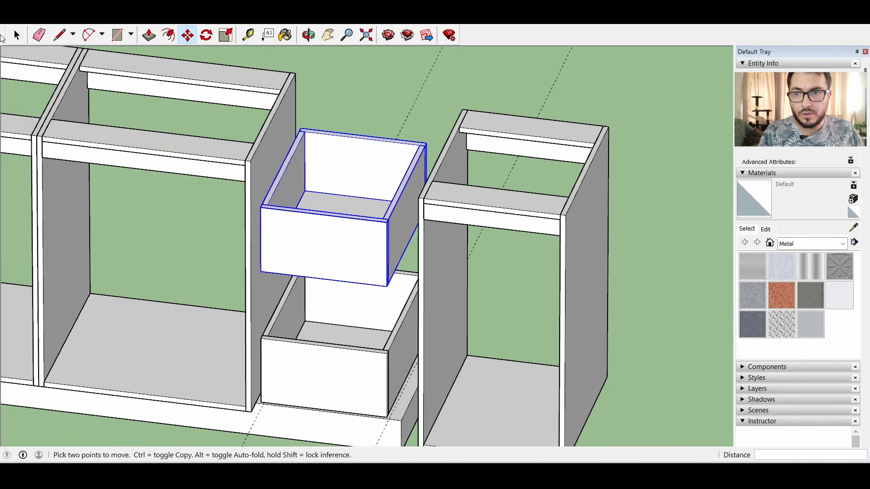
Edit the upper drawer's panels, pushing their top faces down to make the drawer shallower
key(space)
double_click(290, 182)
scroll(290, 182, up, 3)
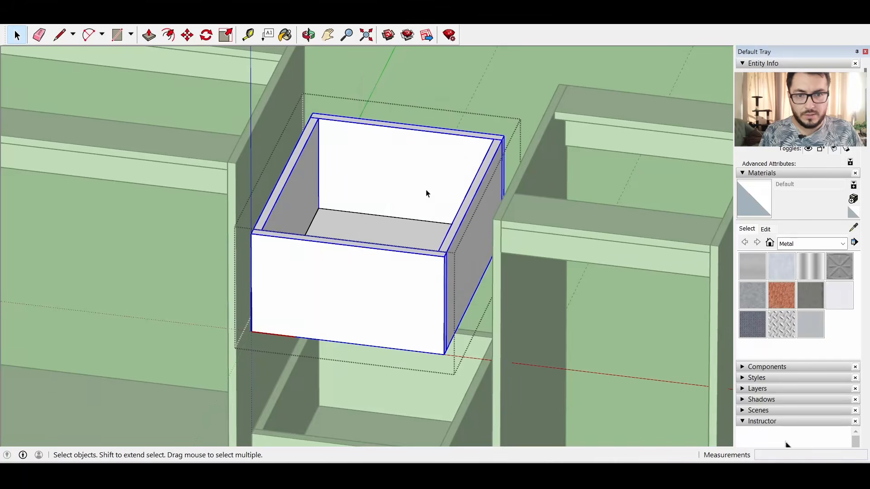
double_click(289, 187)
click(150, 37)
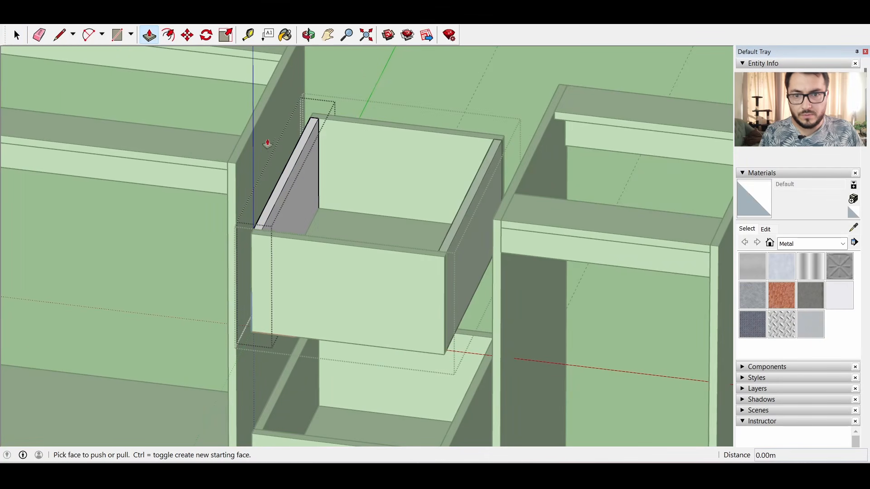
drag(280, 185, 284, 211)
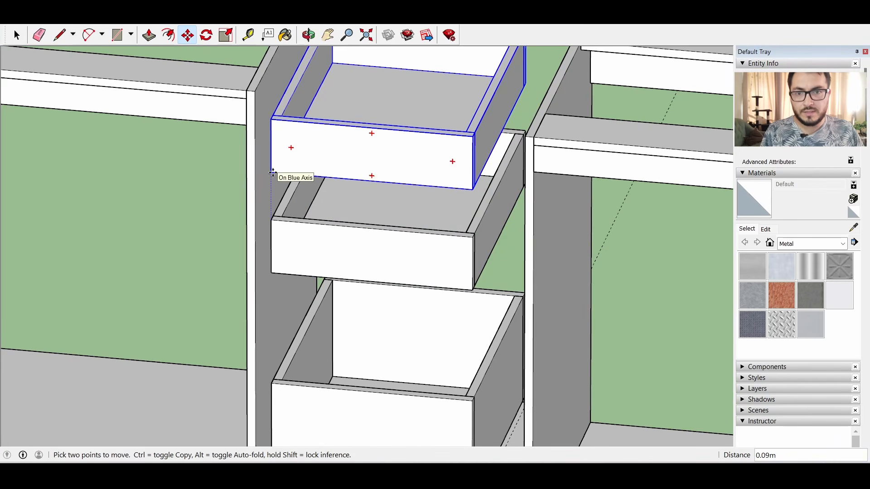
Position a second shallow drawer above the first and space both vertically over the deep drawer
middle_drag(278, 171, 405, 240)
scroll(222, 155, down, 3)
scroll(286, 199, up, 3)
scroll(294, 201, down, 3)
scroll(312, 288, up, 3)
Move the narrow end cabinet back around its three drawers, aligning its lower front corner with the neighbouring base module
click(17, 35)
key(m)
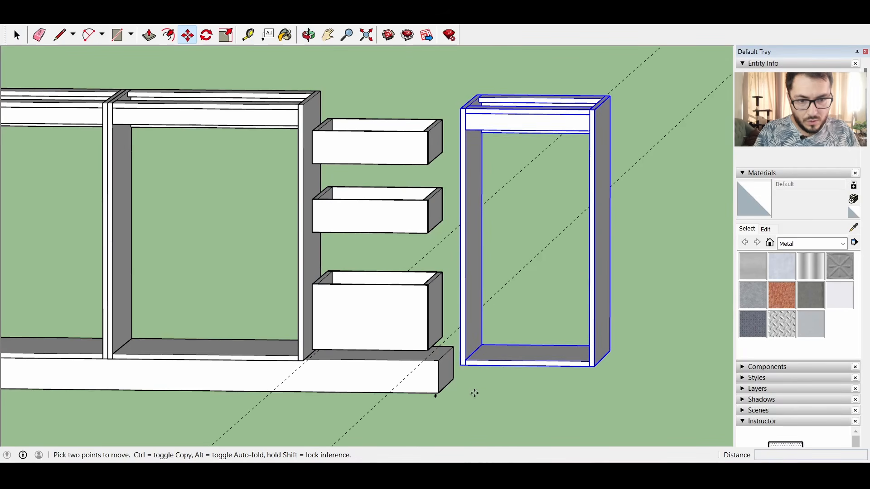
click(461, 365)
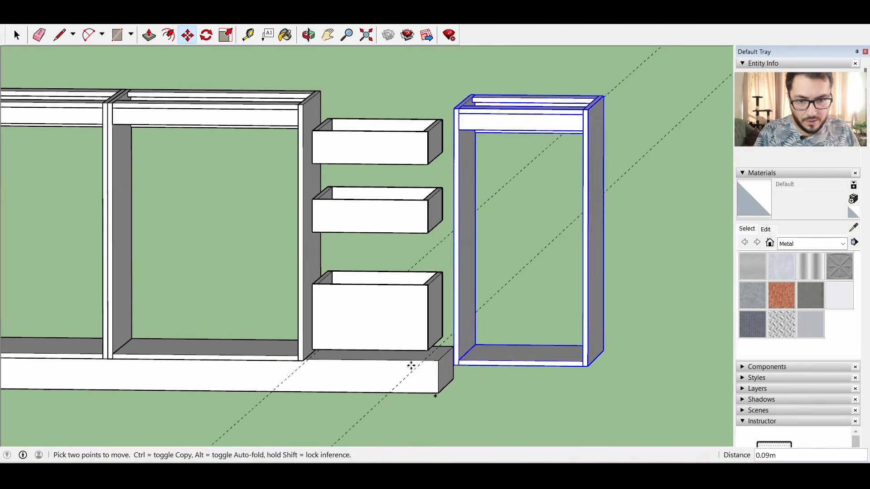
click(302, 359)
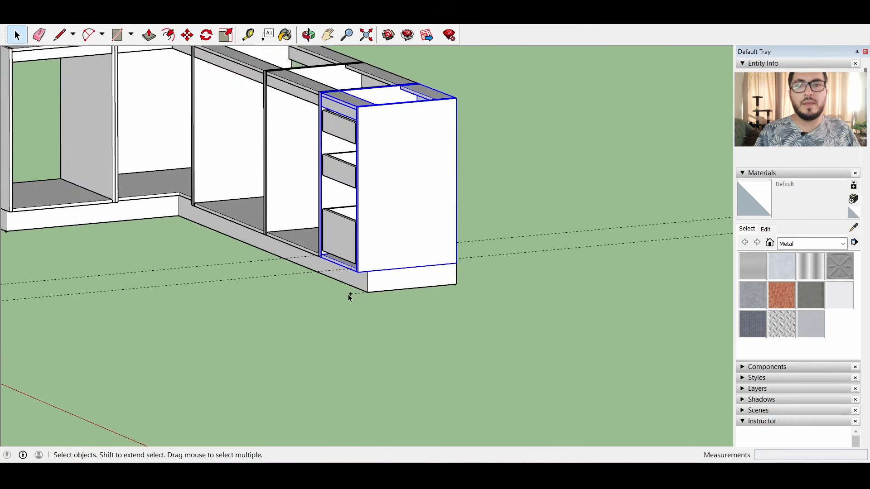
Pull the three bottom drawers of the long base run out together by about 0.44 m
middle_drag(349, 296, 380, 263)
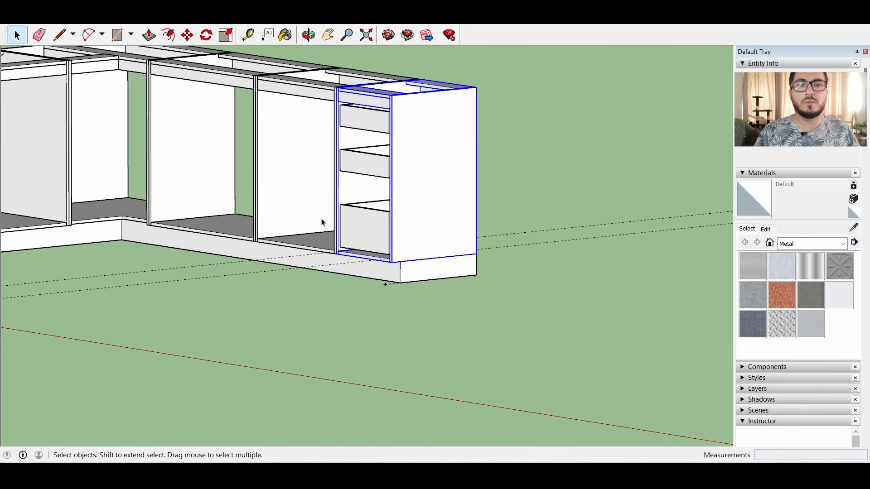
scroll(419, 355, down, 2)
scroll(231, 154, up, 2)
middle_drag(547, 313, 528, 312)
scroll(528, 312, down, 3)
scroll(532, 330, up, 2)
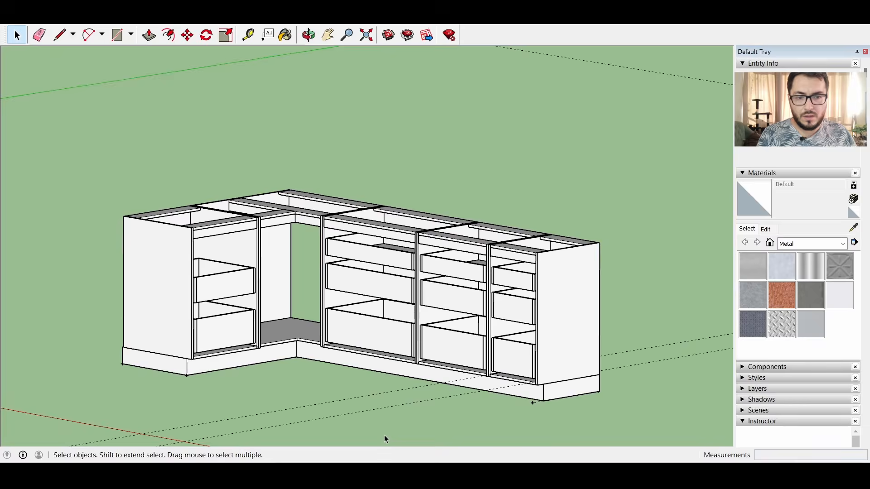
scroll(384, 435, up, 2)
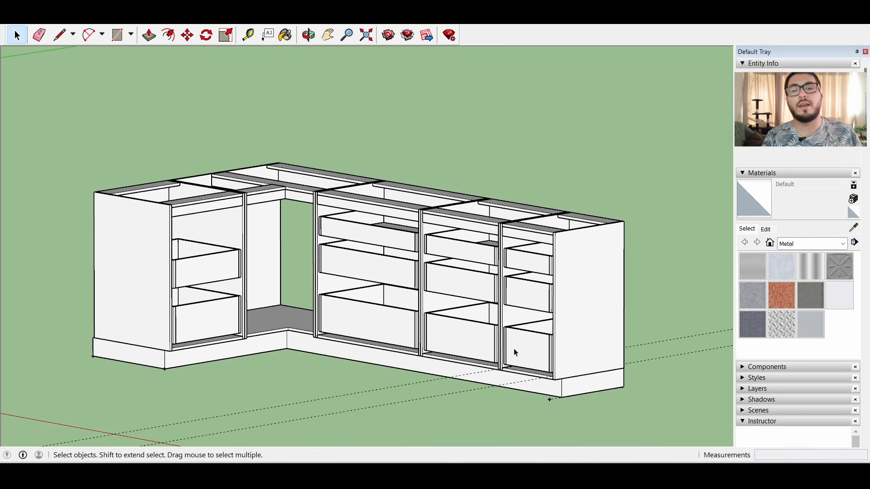
mouse_move(547, 343)
middle_down()
mouse_move(479, 408)
mouse_move(565, 304)
mouse_move(531, 339)
middle_up()
shift+click(449, 350)
shift+click(402, 336)
key(m)
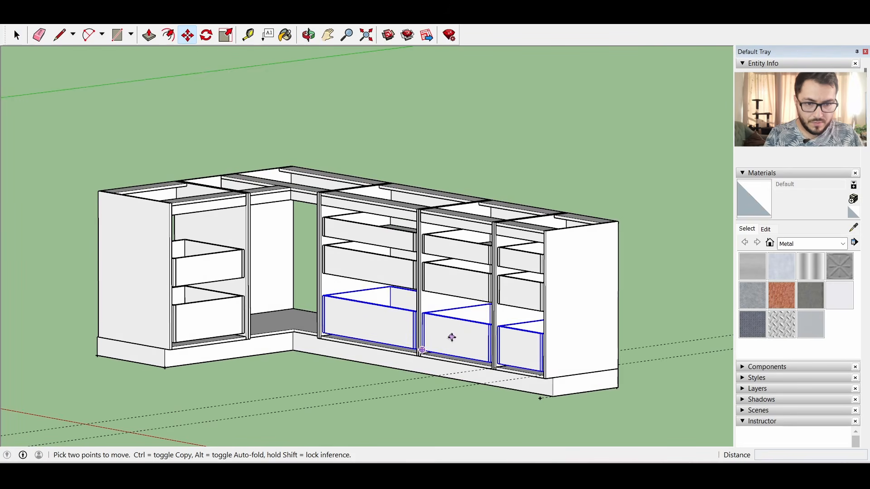
click(452, 337)
click(388, 343)
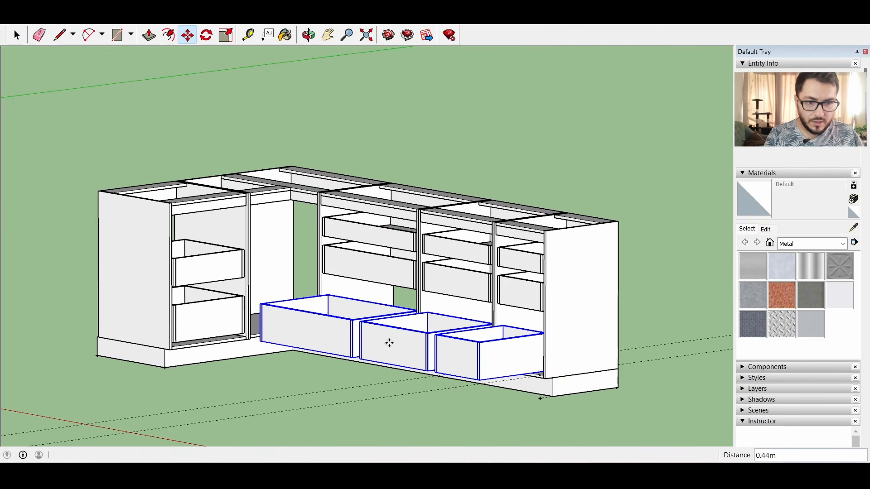
click(17, 35)
Examine the L-shaped base run with its bottom and middle drawers pulled out from several angles
middle_drag(450, 274, 289, 327)
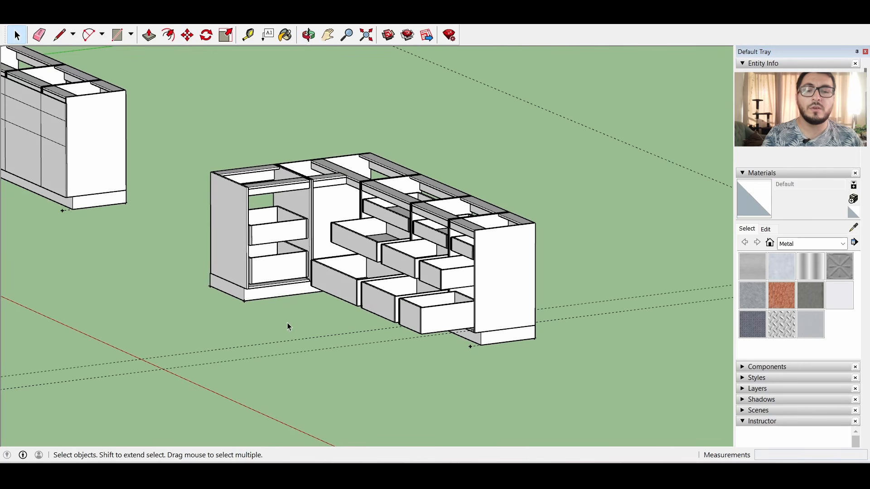
middle_drag(291, 326, 456, 323)
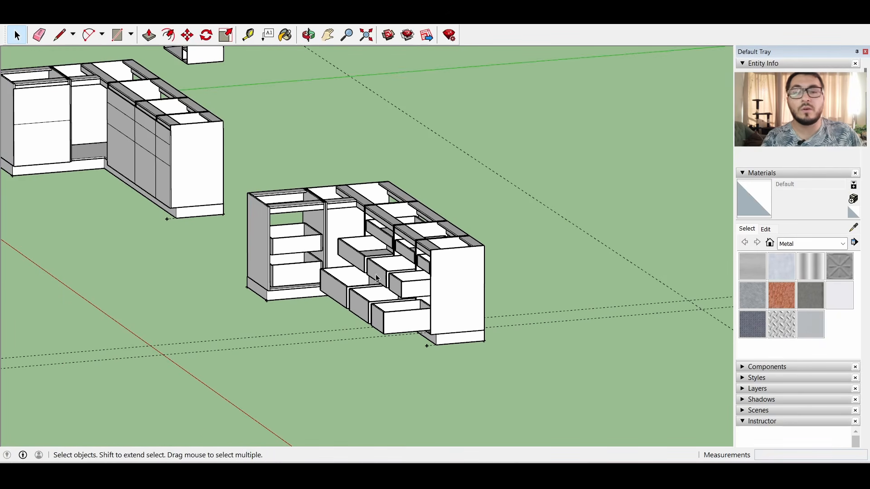
middle_drag(299, 245, 350, 242)
scroll(356, 258, up, 3)
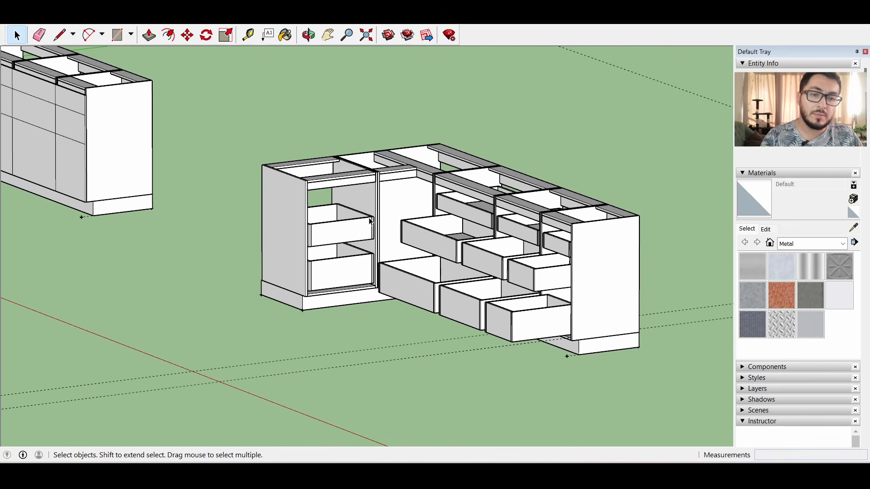
scroll(371, 221, down, 2)
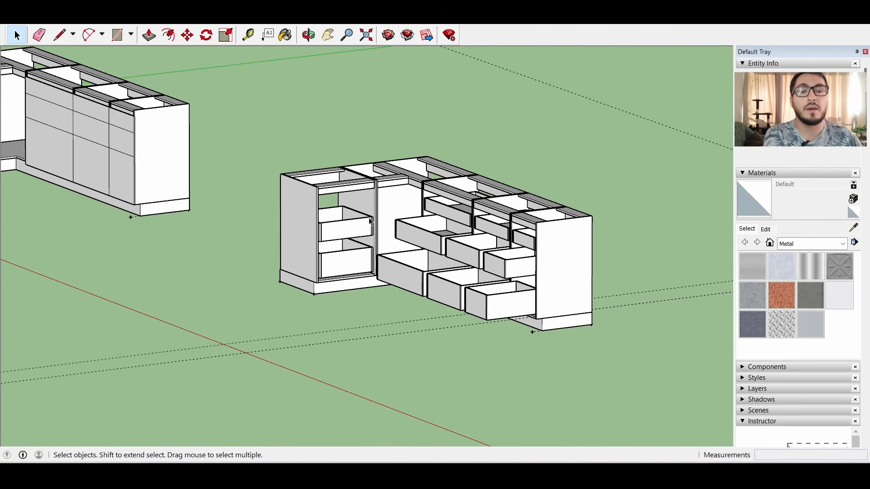
middle_drag(439, 213, 447, 251)
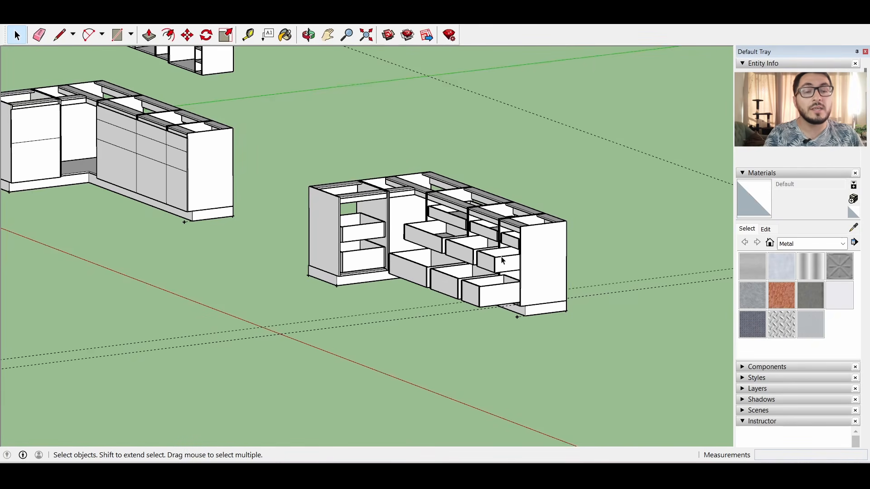
scroll(539, 258, up, 2)
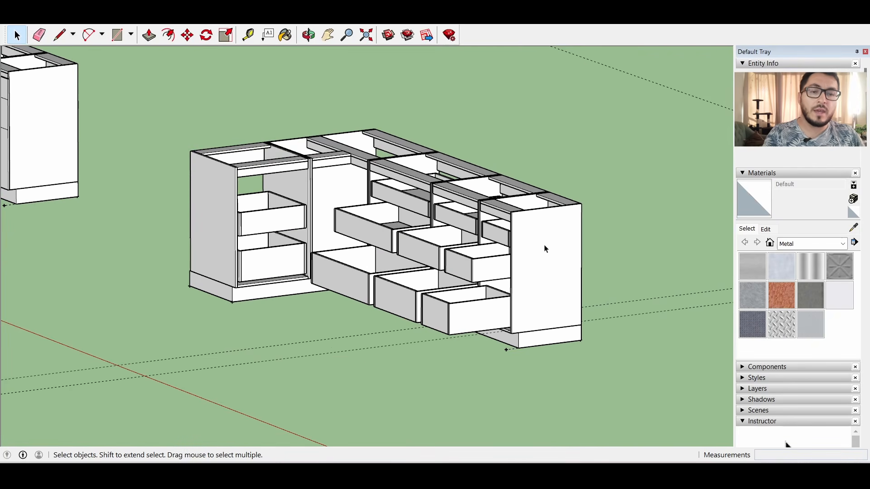
middle_drag(376, 232, 404, 230)
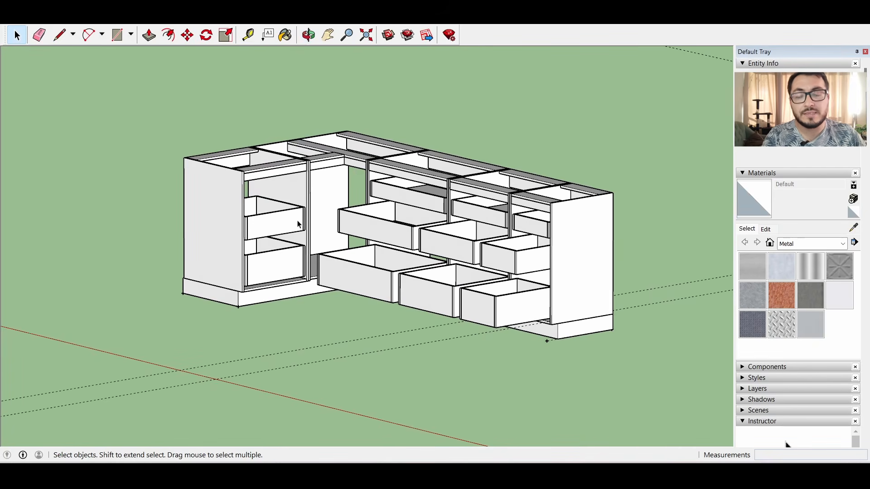
Review the shelved upper cabinets together with the base modules and their open drawers
scroll(299, 224, down, 5)
middle_drag(479, 276, 508, 274)
scroll(512, 280, down, 2)
scroll(409, 267, up, 4)
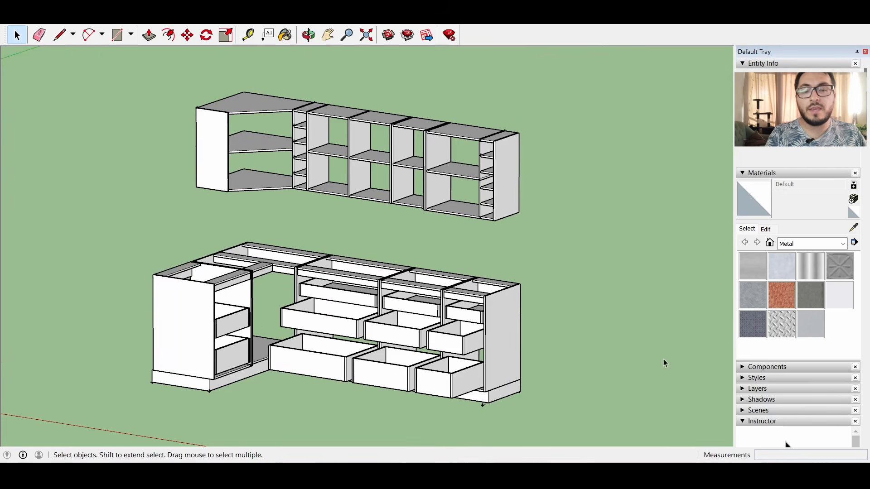
middle_drag(662, 358, 607, 364)
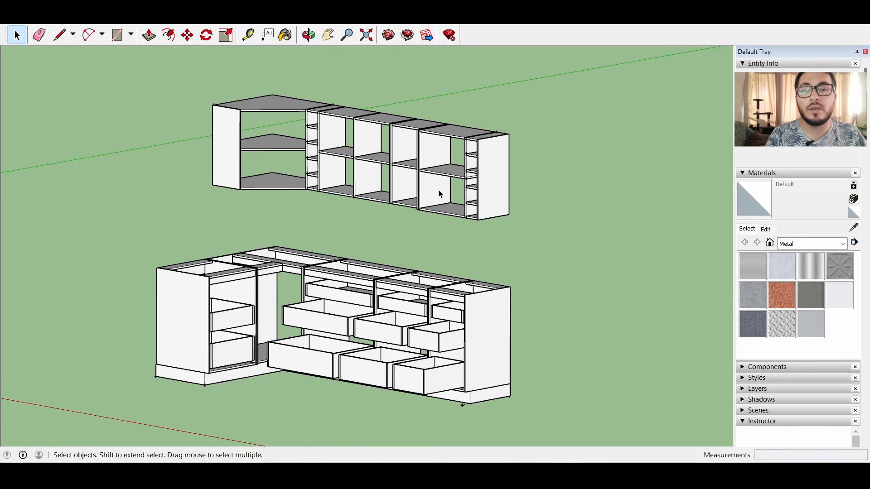
middle_drag(538, 345, 556, 363)
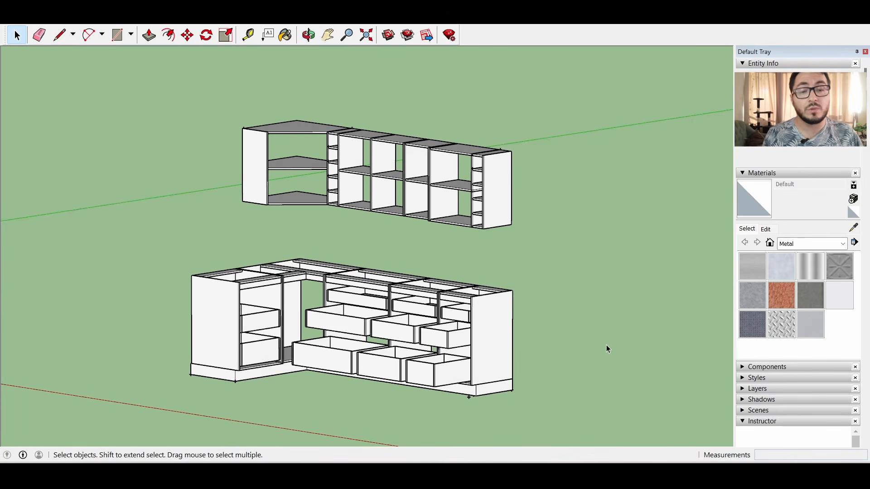
middle_drag(539, 297, 510, 296)
middle_drag(265, 248, 300, 239)
middle_drag(480, 255, 365, 247)
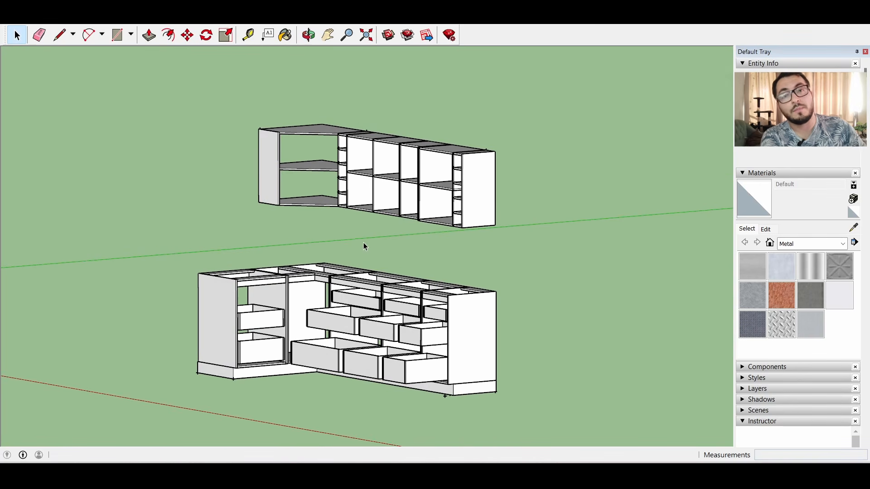